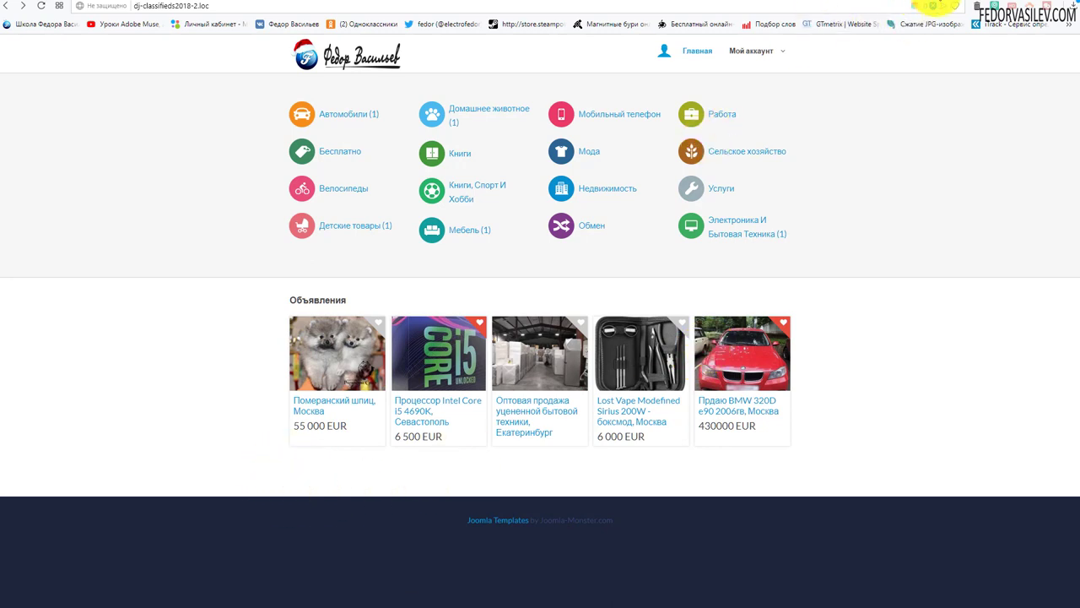
- Compare the demo classifieds home page with the new site's Объявления block, checking the currency shown after the ad prices
click(932, 6)
scroll(622, 137, down, 4)
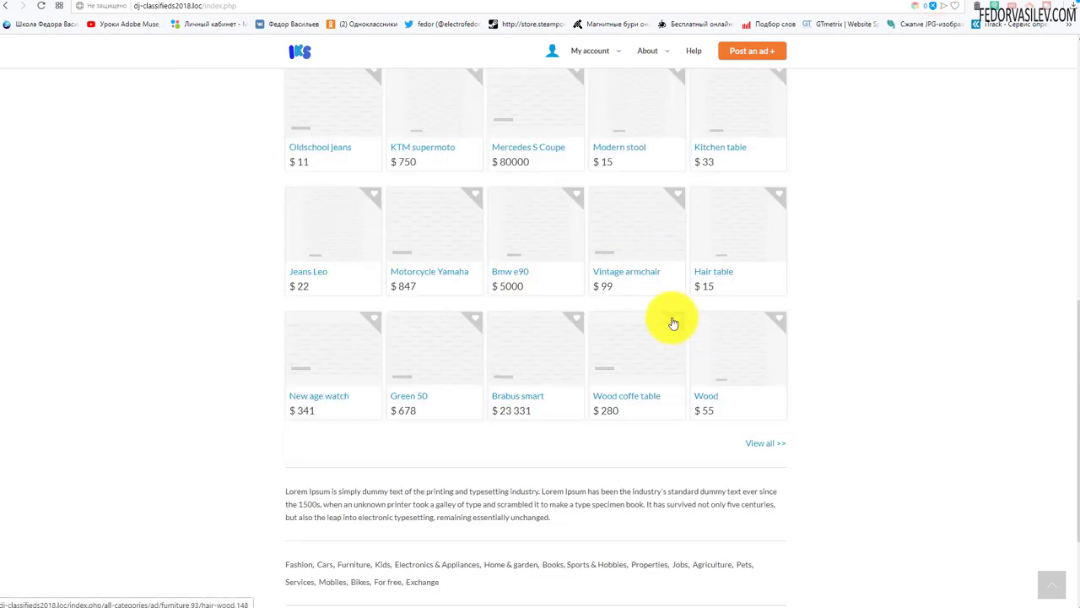
scroll(624, 295, up, 5)
click(152, 197)
key(ctrl+Tab)
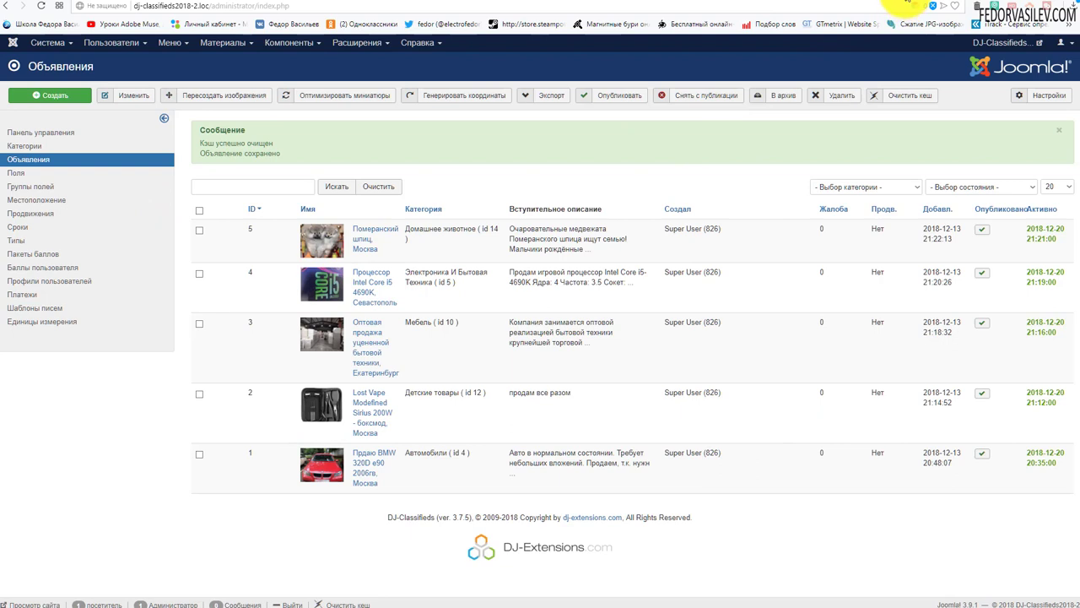
click(905, 5)
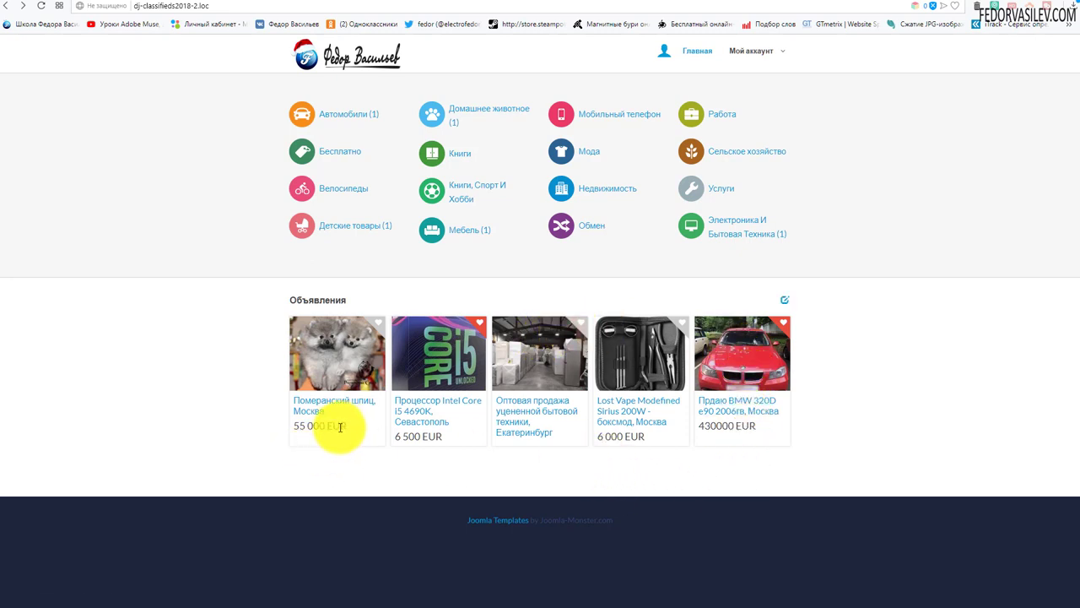
click(310, 461)
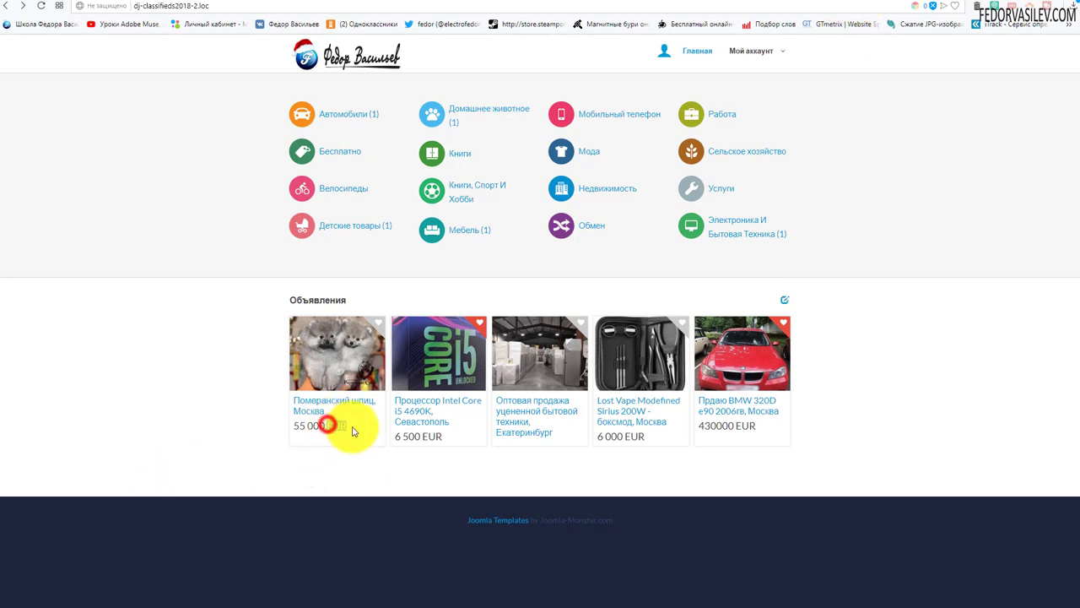
drag(327, 424, 352, 431)
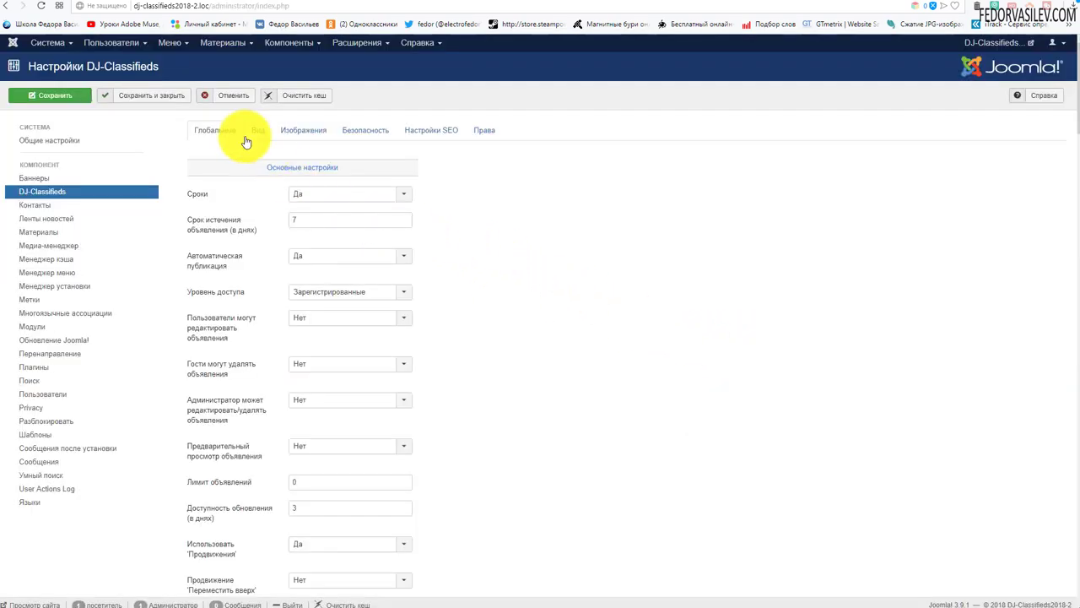
- Set the default price currency to РУБ in the DJ-Classifieds settings, save, and reload the site's home page
scroll(456, 287, down, 10)
scroll(469, 272, down, 10)
mouse_move(222, 288)
click(335, 277)
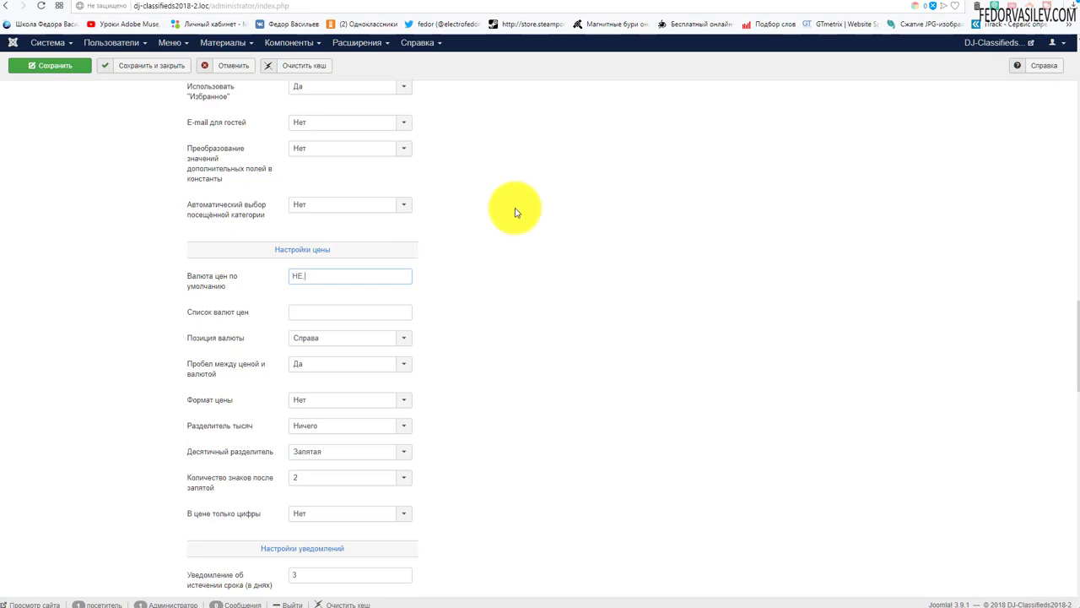
click(66, 74)
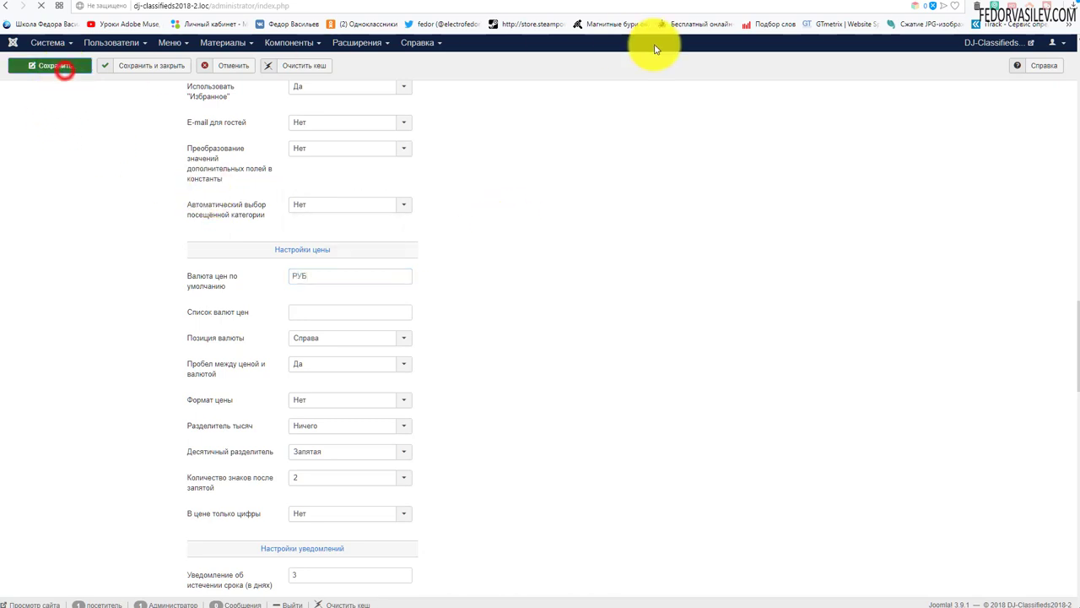
key(ctrl+Tab)
click(34, 9)
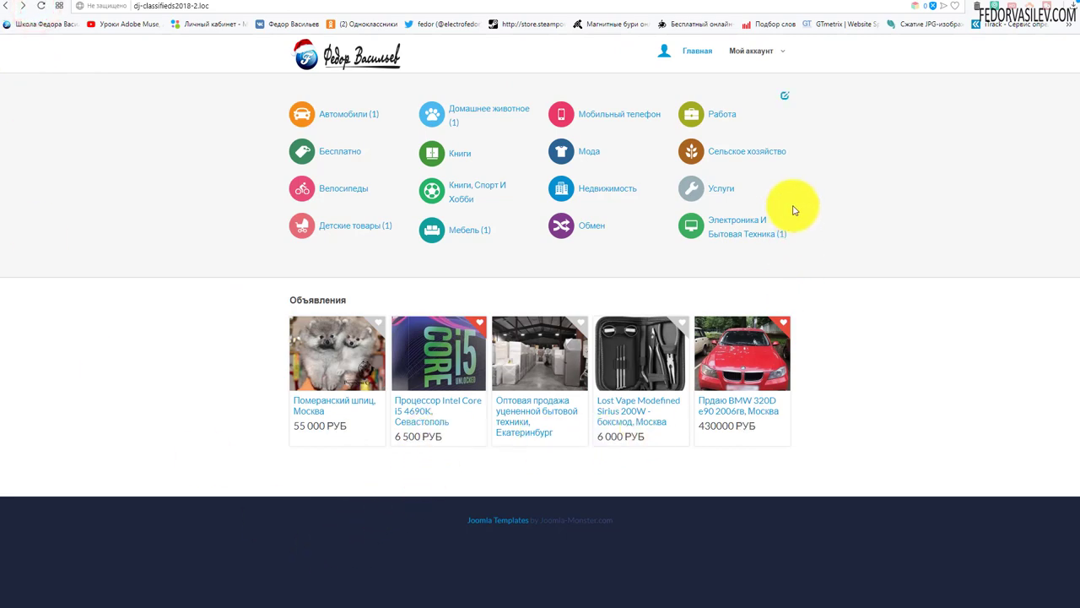
- Change the default price currency to Руб in the global DJ-Classifieds price settings and save the configuration
key(ctrl+Tab)
scroll(350, 294, down, 10)
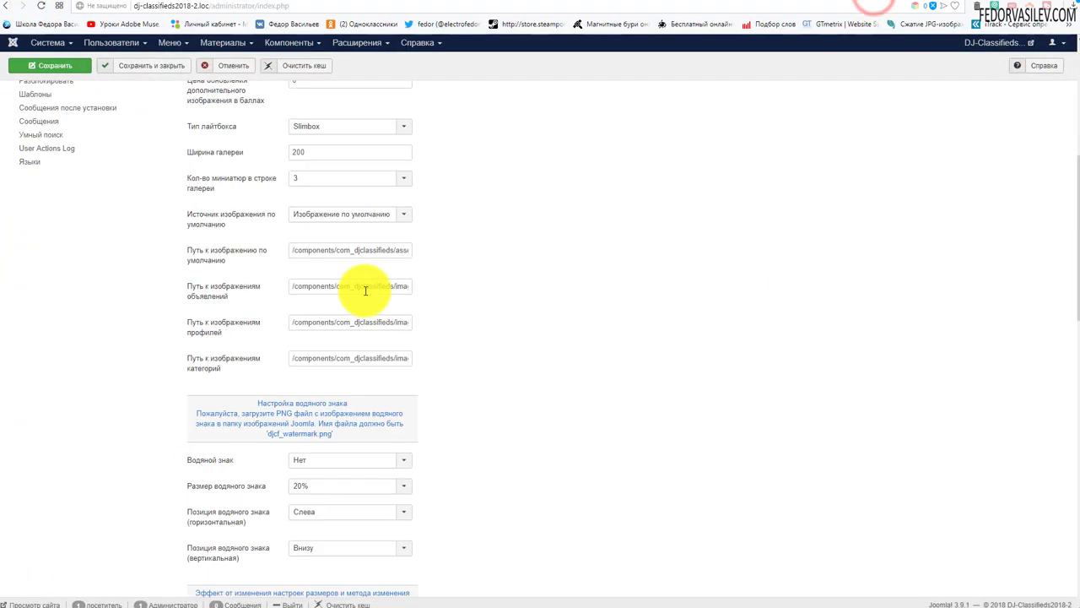
scroll(326, 265, down, 8)
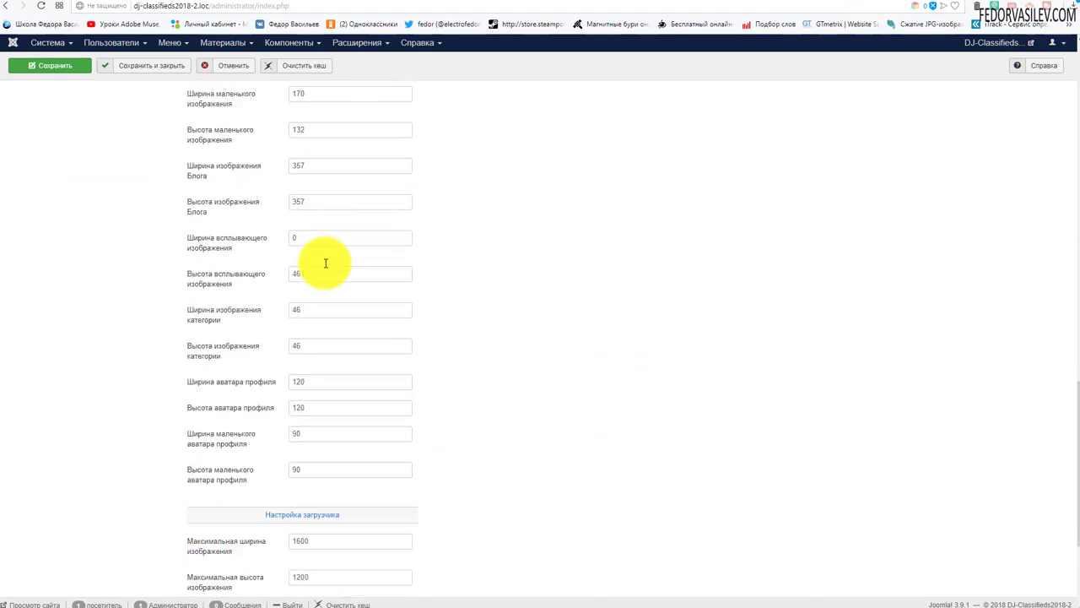
scroll(311, 367, up, 4)
scroll(304, 346, up, 12)
click(219, 179)
scroll(372, 295, down, 6)
scroll(386, 305, down, 15)
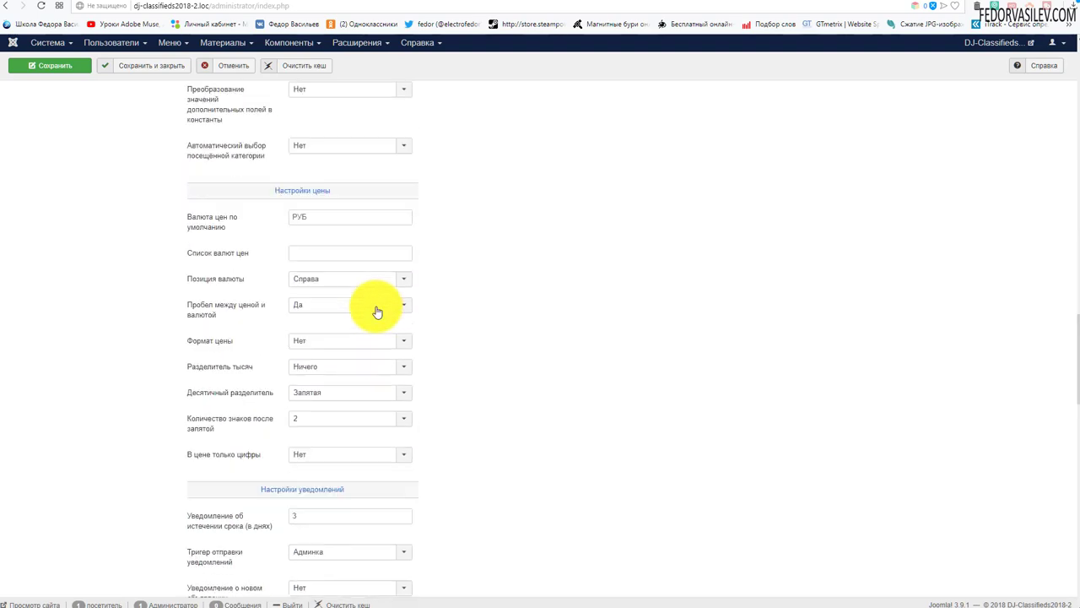
scroll(324, 288, up, 1)
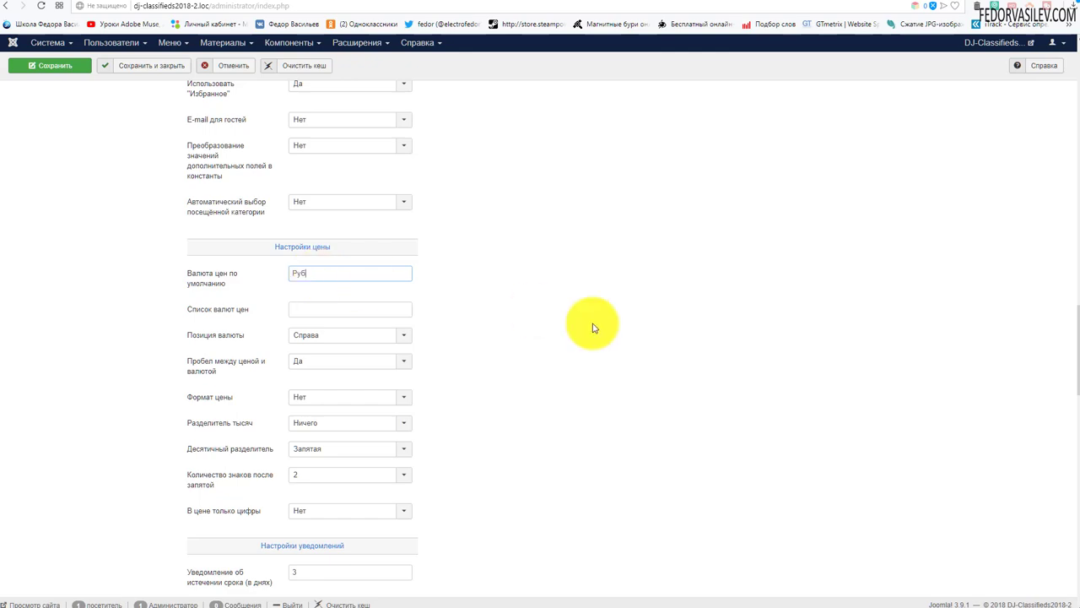
scroll(412, 301, up, 3)
click(34, 76)
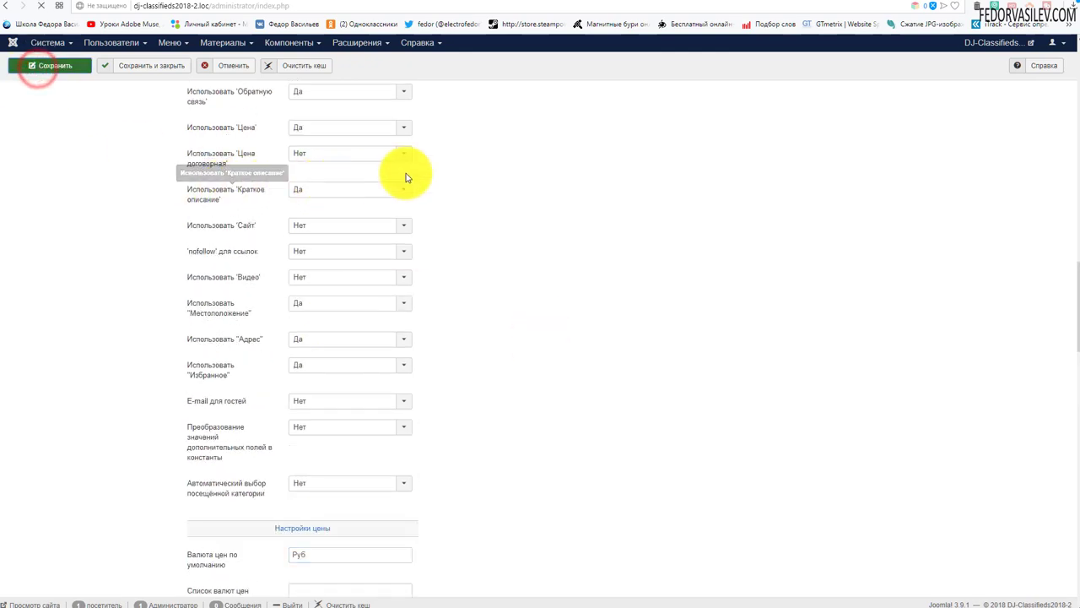
- Open the Померанский шпиц ad on the site and enlarge its main photo
click(297, 185)
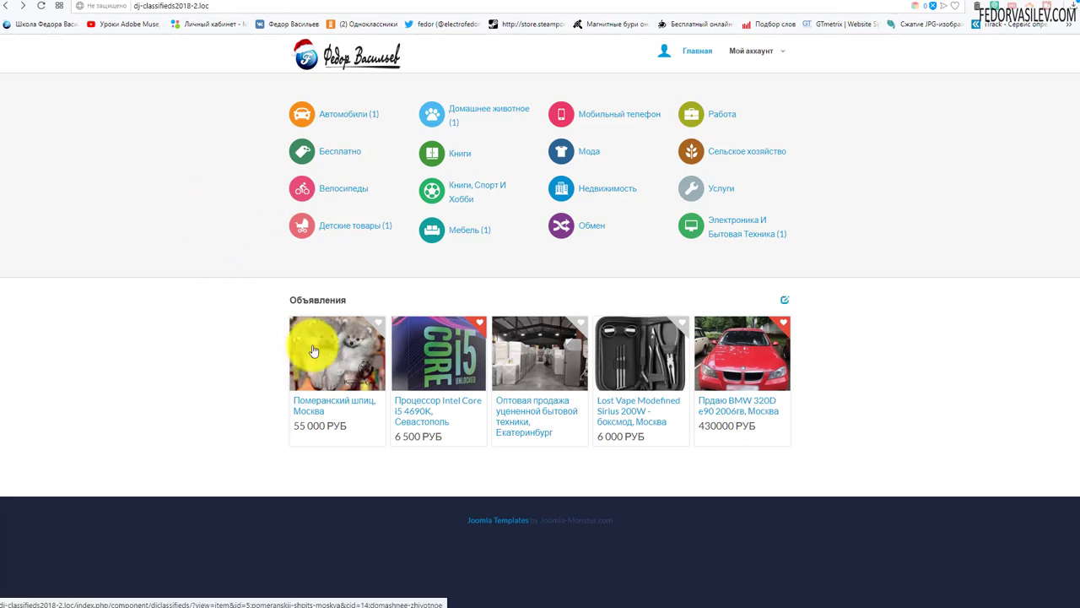
click(303, 336)
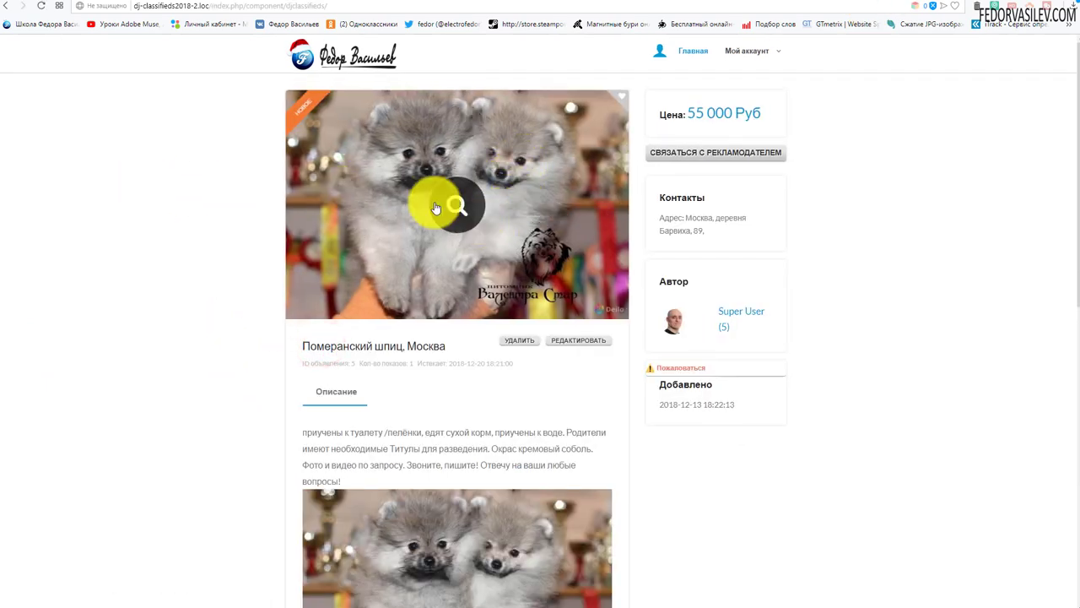
click(446, 203)
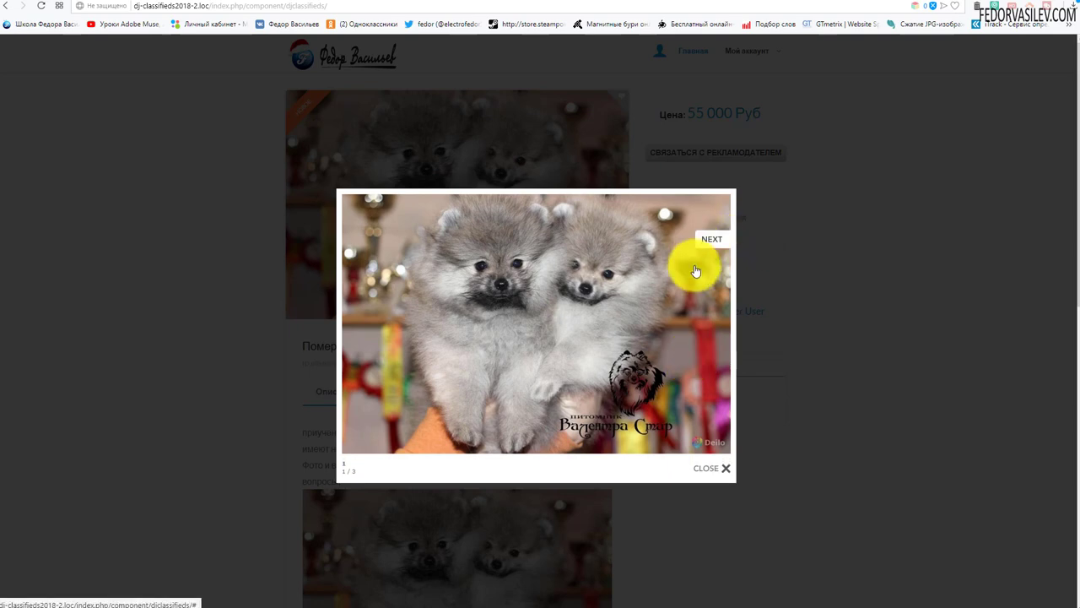
- Set the lightbox type to PicBox in the DJ-Classifieds image settings and save the configuration
click(866, 4)
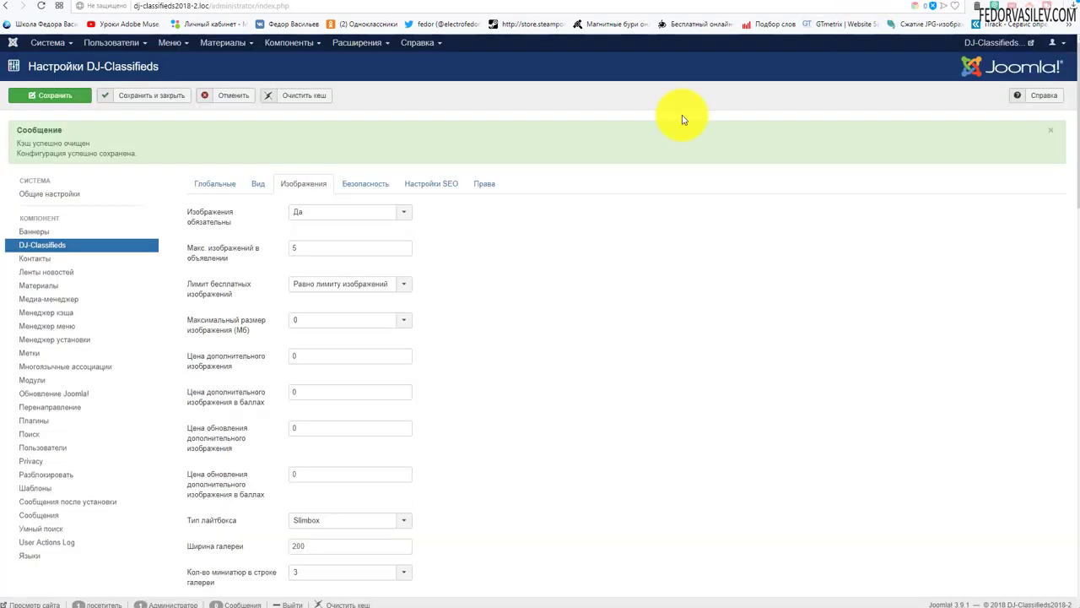
scroll(507, 251, down, 3)
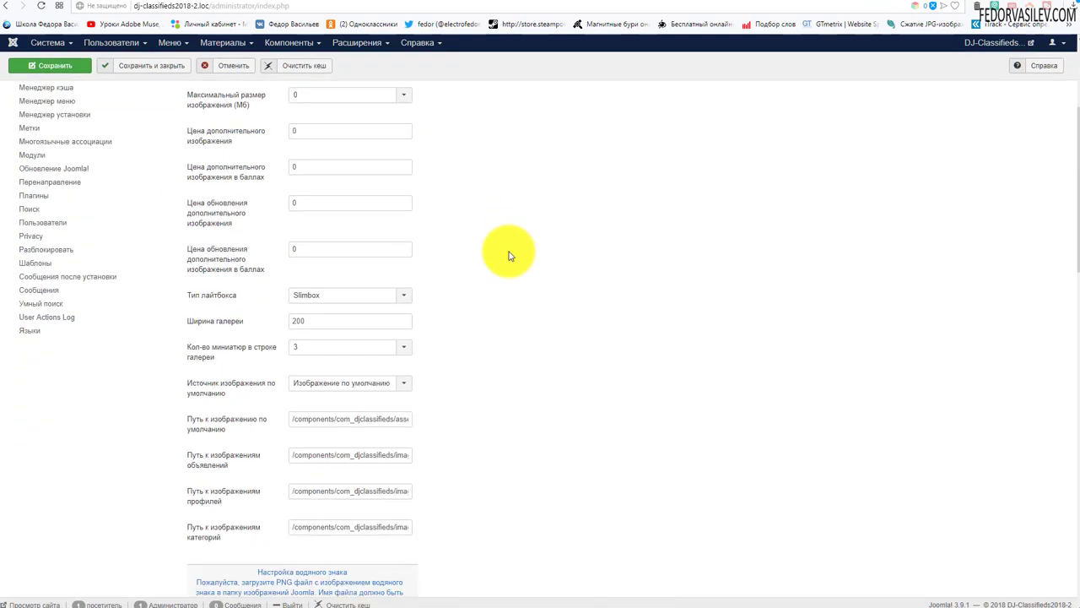
click(345, 297)
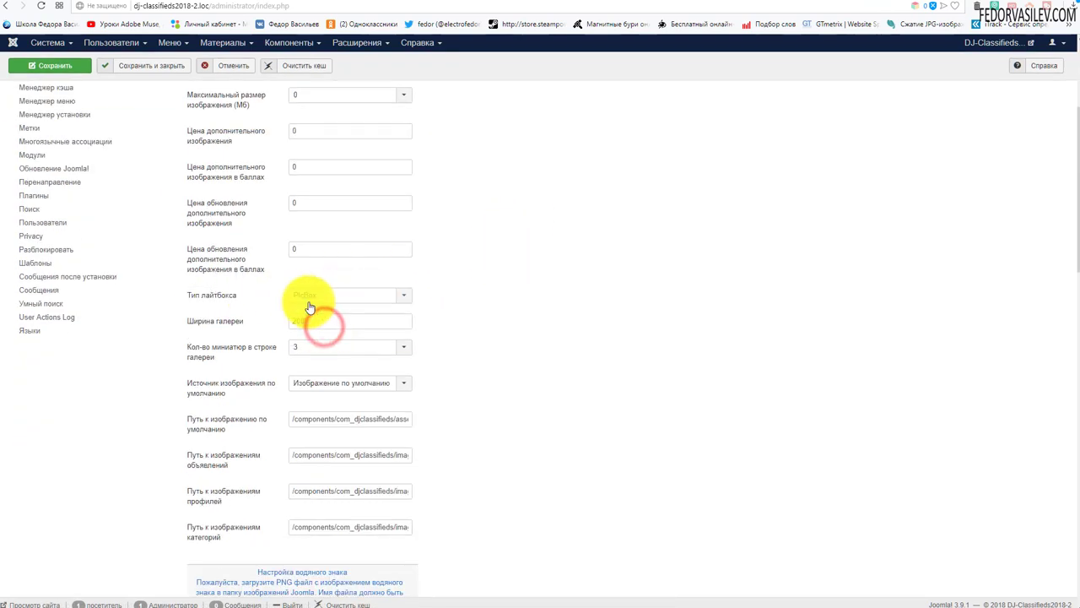
click(78, 70)
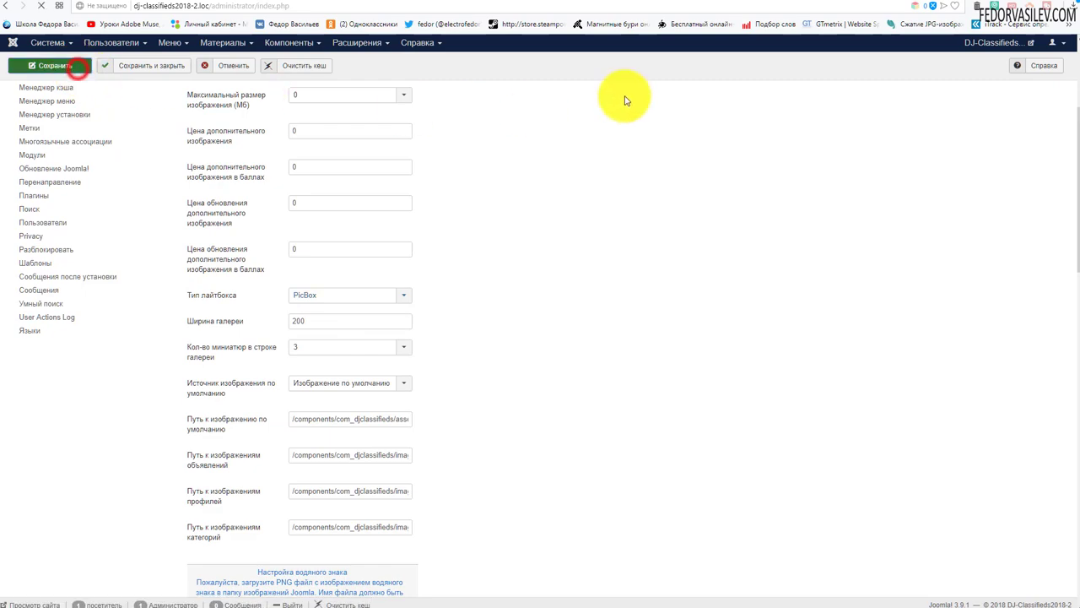
- Reload the Померанский шпиц ad, open its photo in the lightbox, and try moving the enlarged image around before closing it
key(ctrl+Tab)
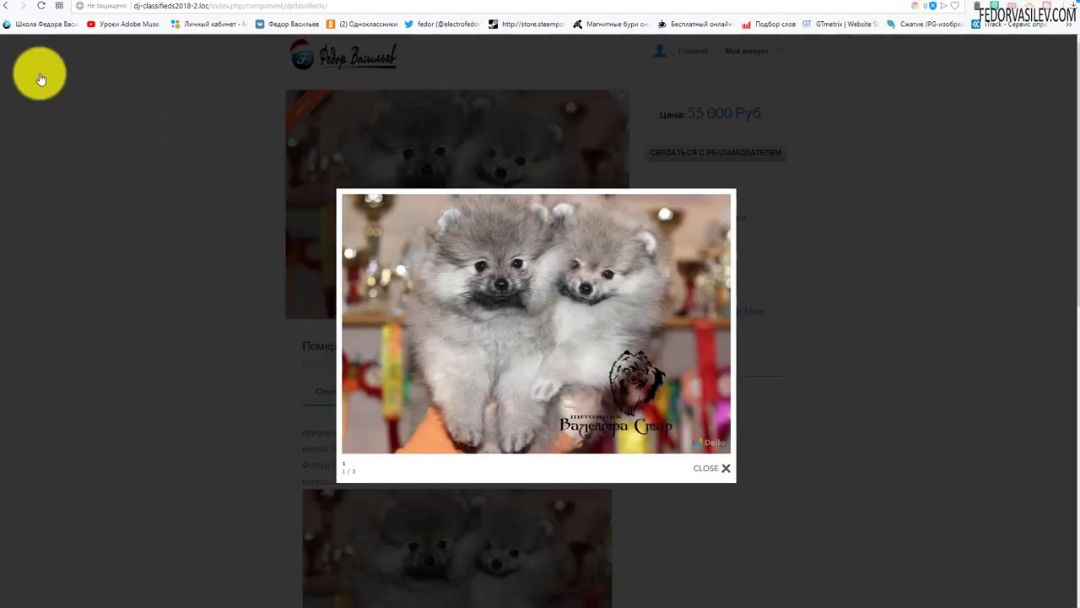
click(40, 6)
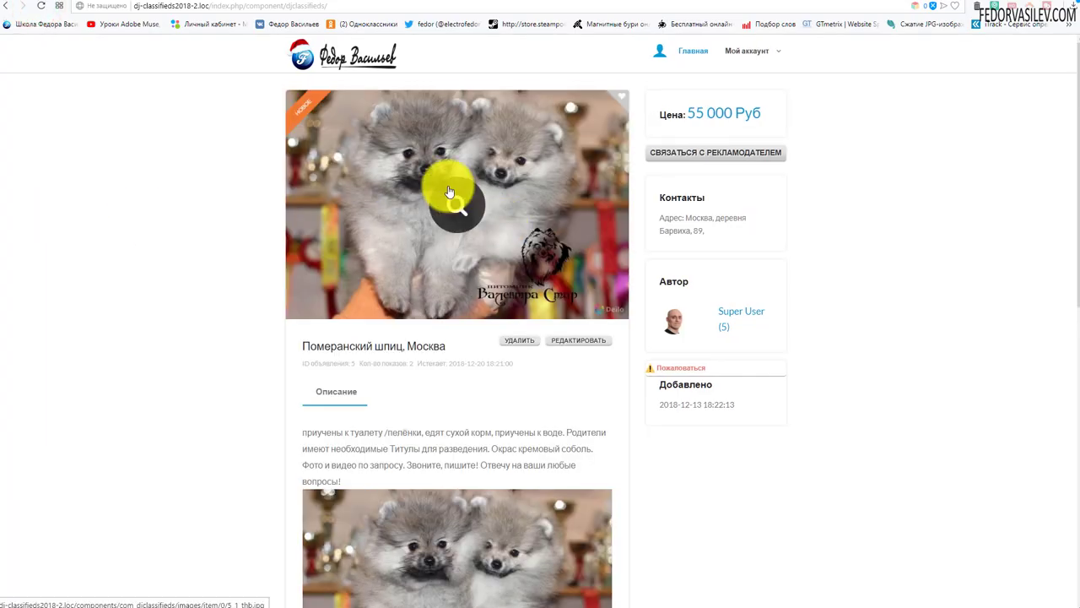
click(448, 205)
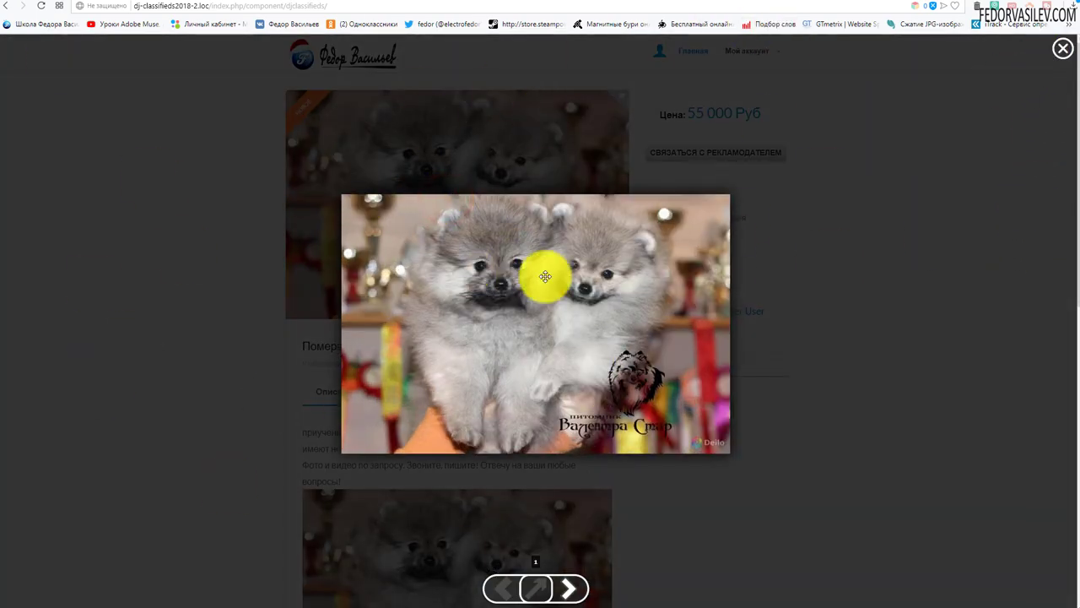
drag(430, 248, 285, 115)
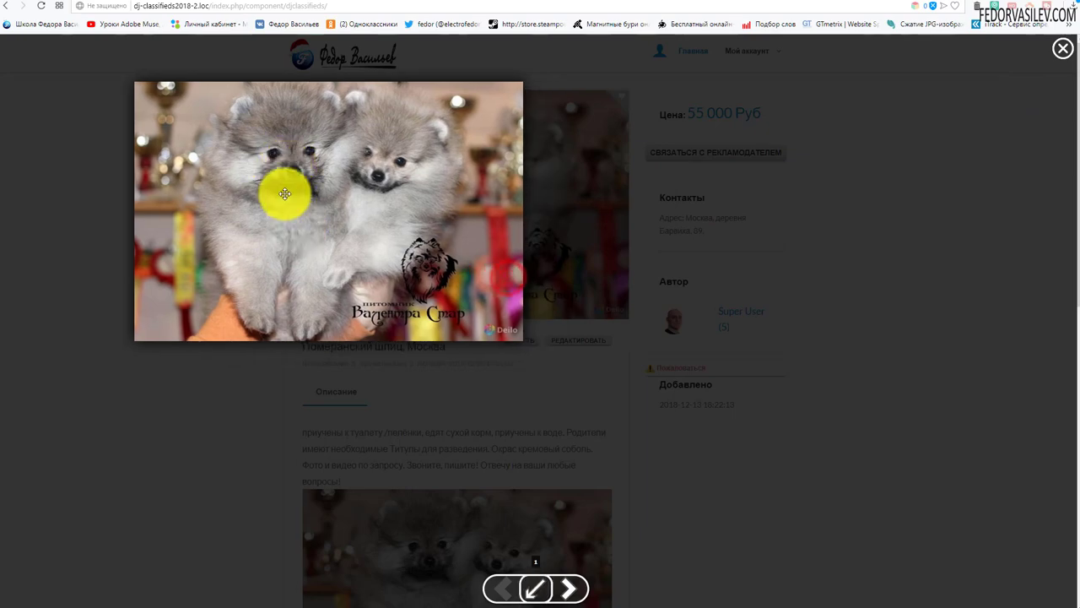
drag(414, 342, 434, 329)
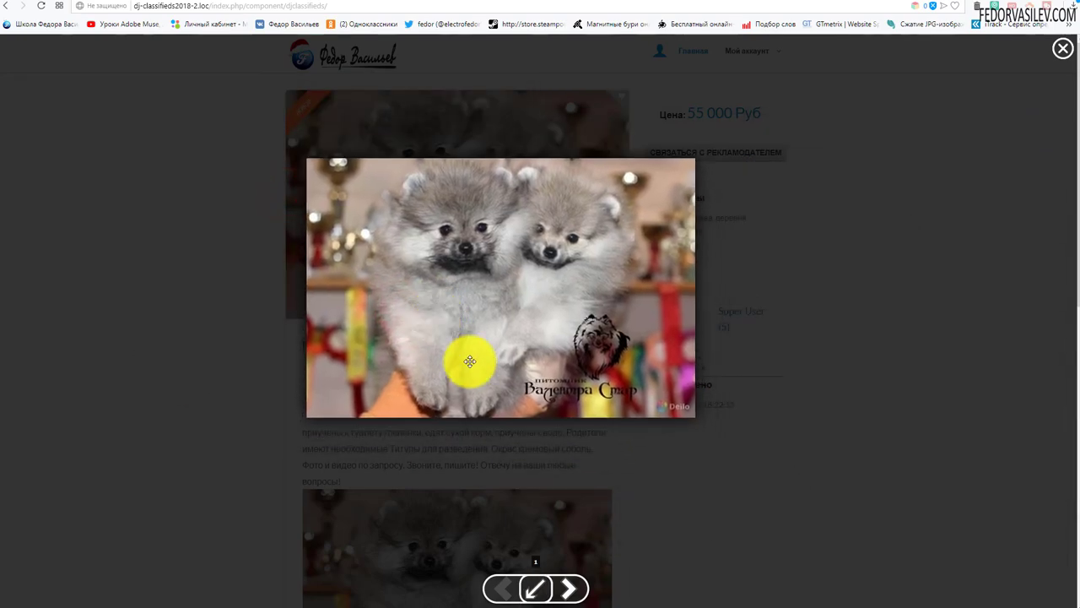
click(1057, 59)
- Reopen the ad's main photo in the lightbox and page forward and back through its images
click(458, 194)
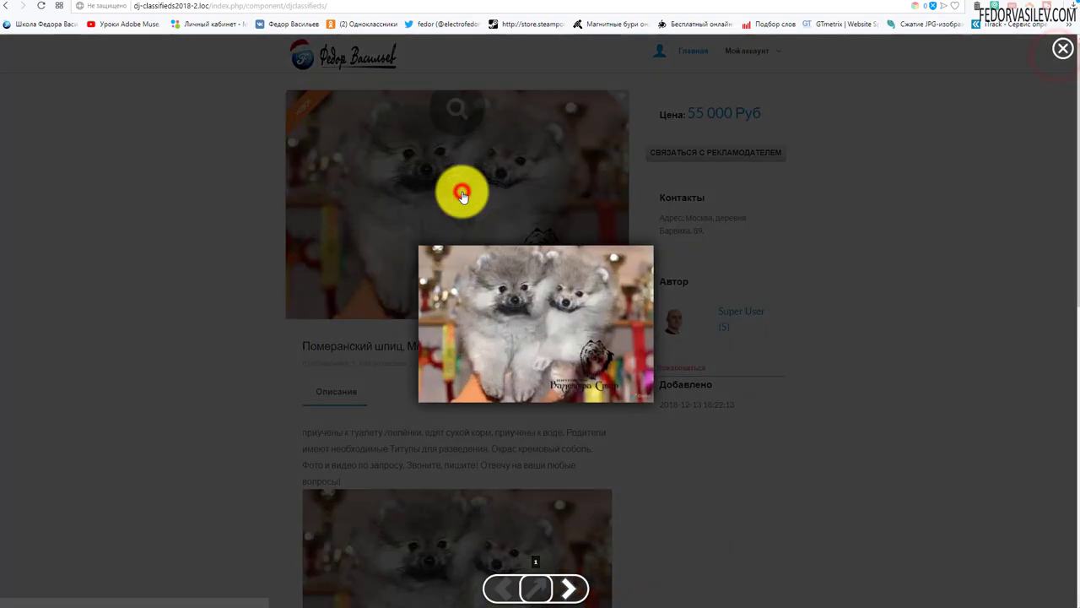
click(566, 591)
click(567, 591)
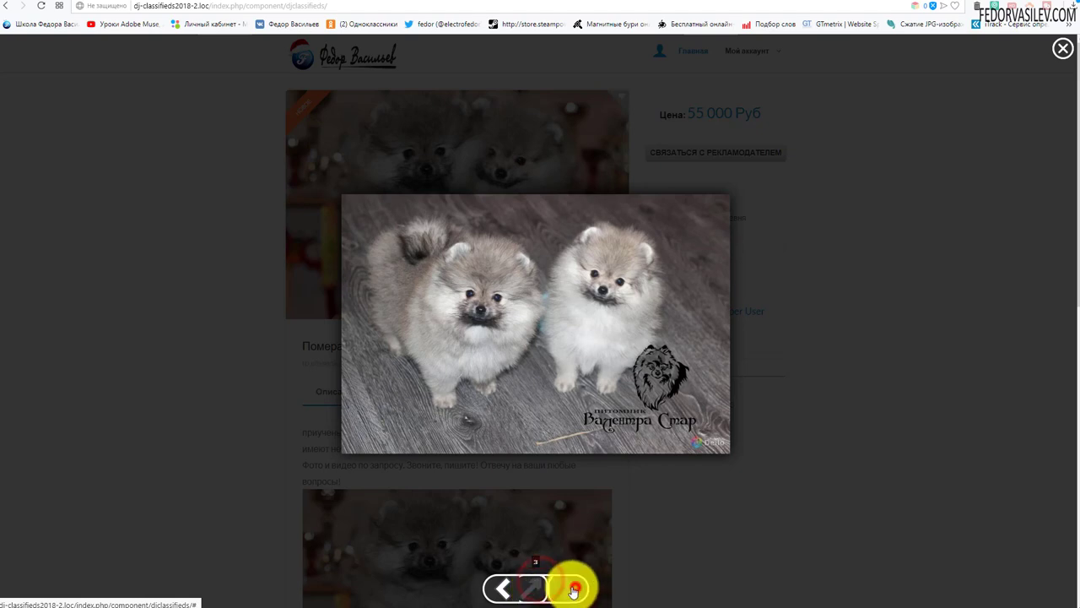
click(574, 590)
click(505, 589)
click(503, 584)
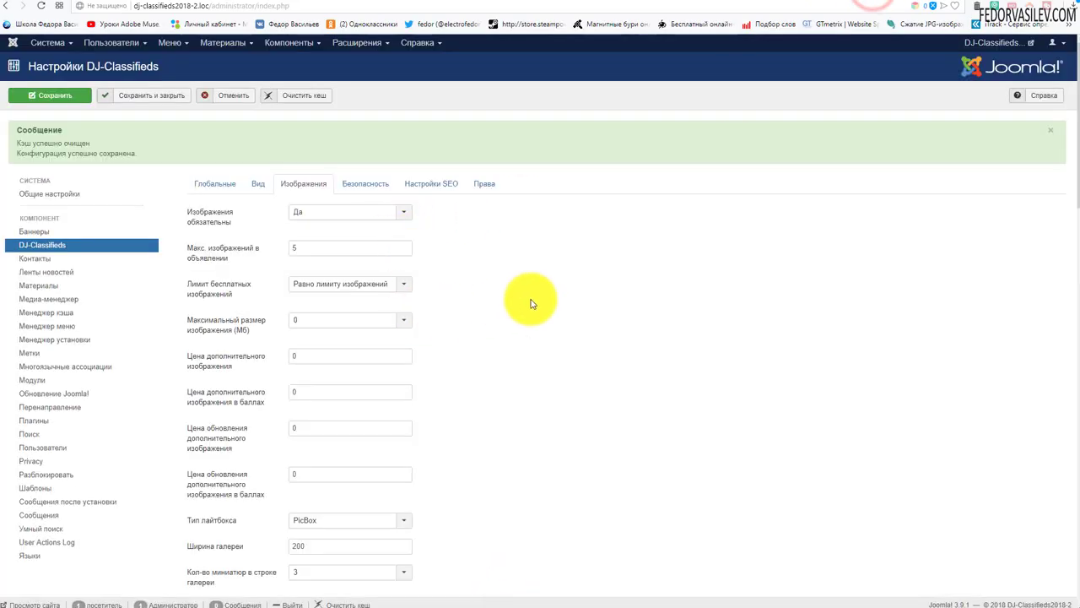
- Set the lightbox type to Magnific Popup in the DJ-Classifieds image settings and save the configuration
scroll(531, 304, down, 3)
click(380, 295)
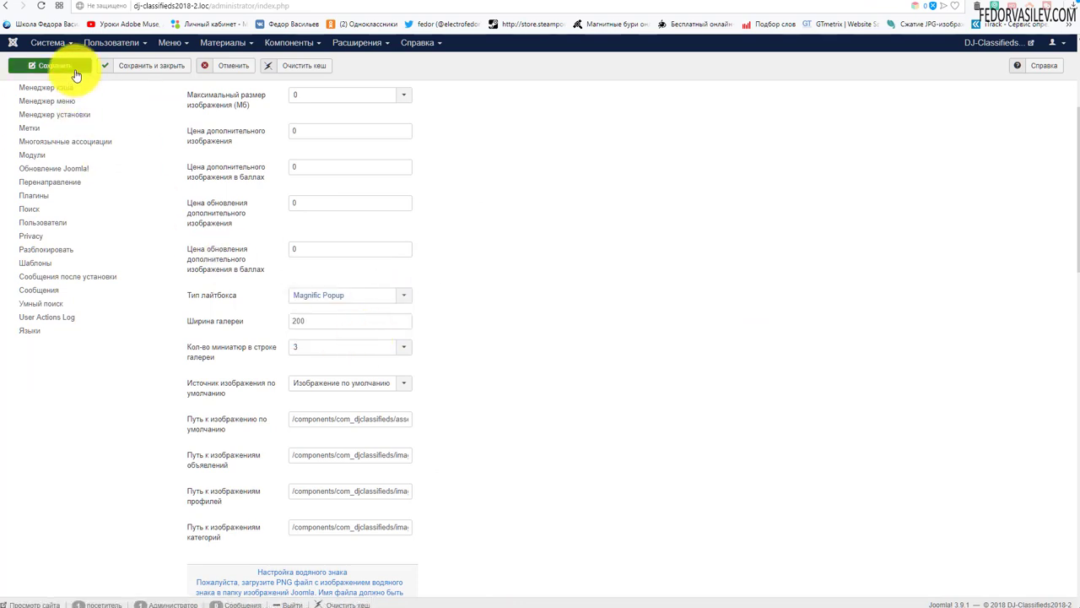
click(306, 320)
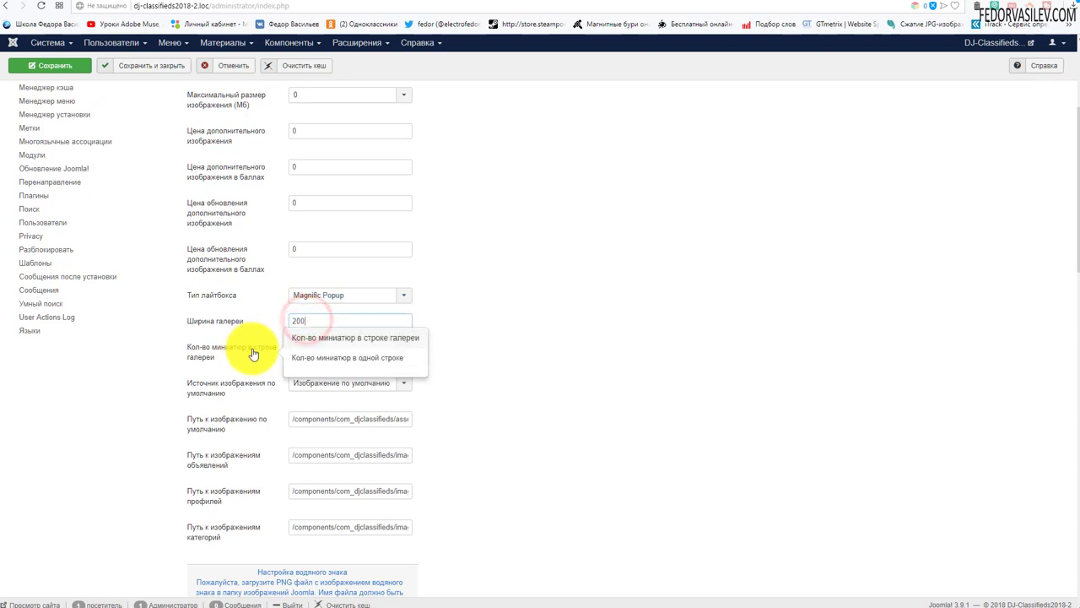
click(320, 348)
click(583, 356)
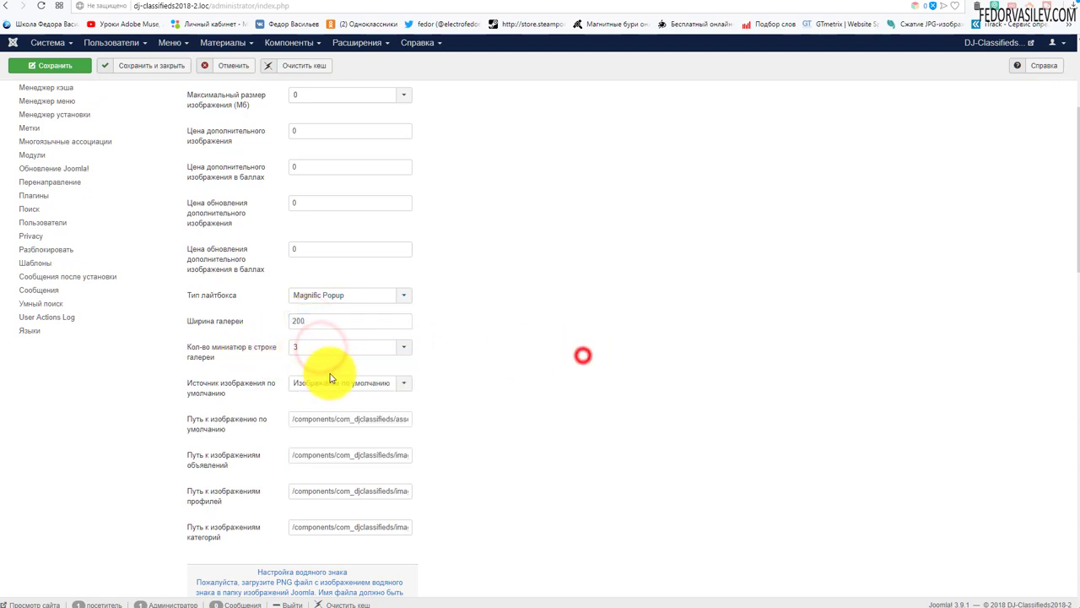
click(66, 65)
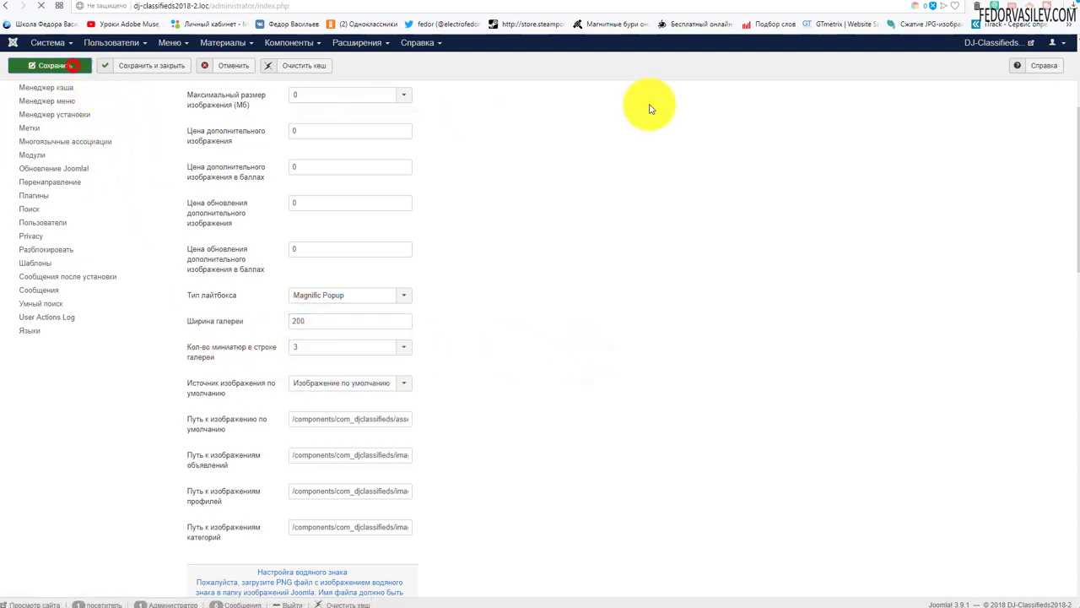
- Reload the Померанский шпиц ad on the site and enlarge its main photo to check the Magnific Popup lightbox
key(ctrl+Tab)
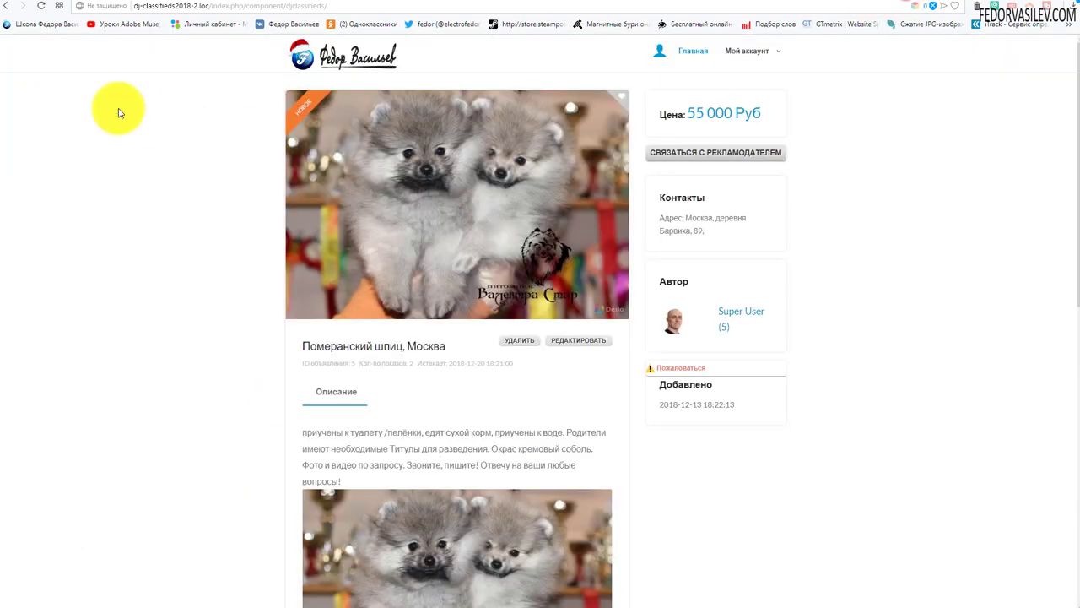
click(41, 6)
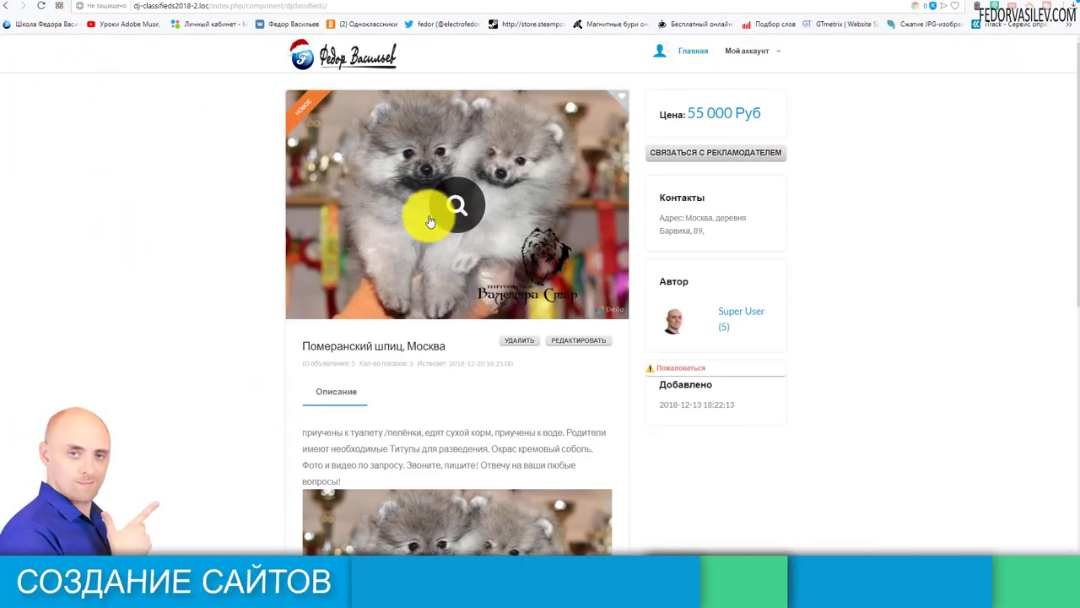
click(442, 213)
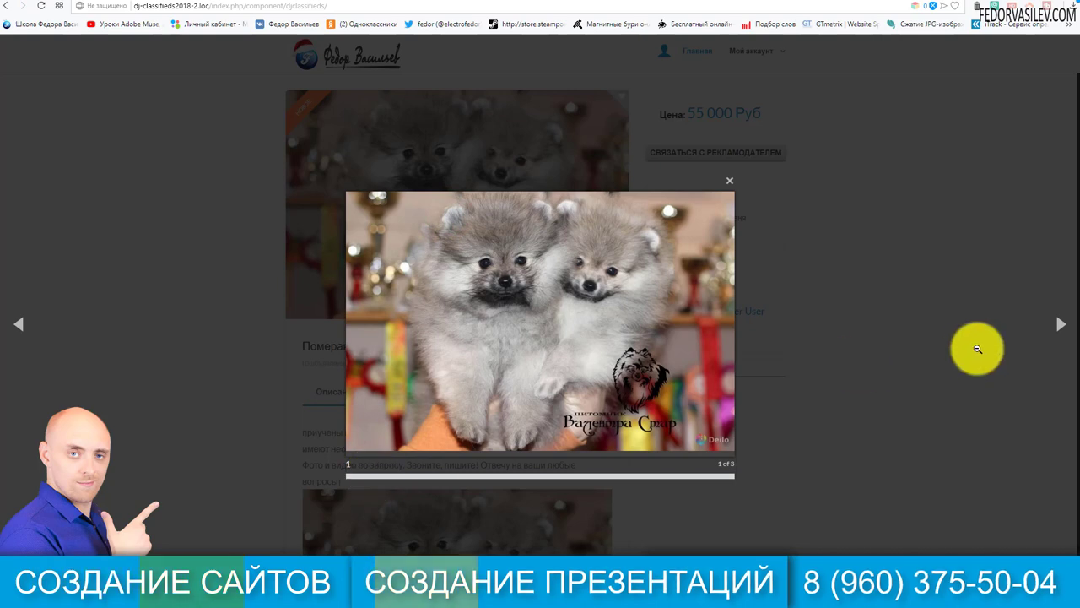
- Page through the ad's photos in the Magnific Popup lightbox using its arrows and the image itself, and close the lightbox
click(1061, 327)
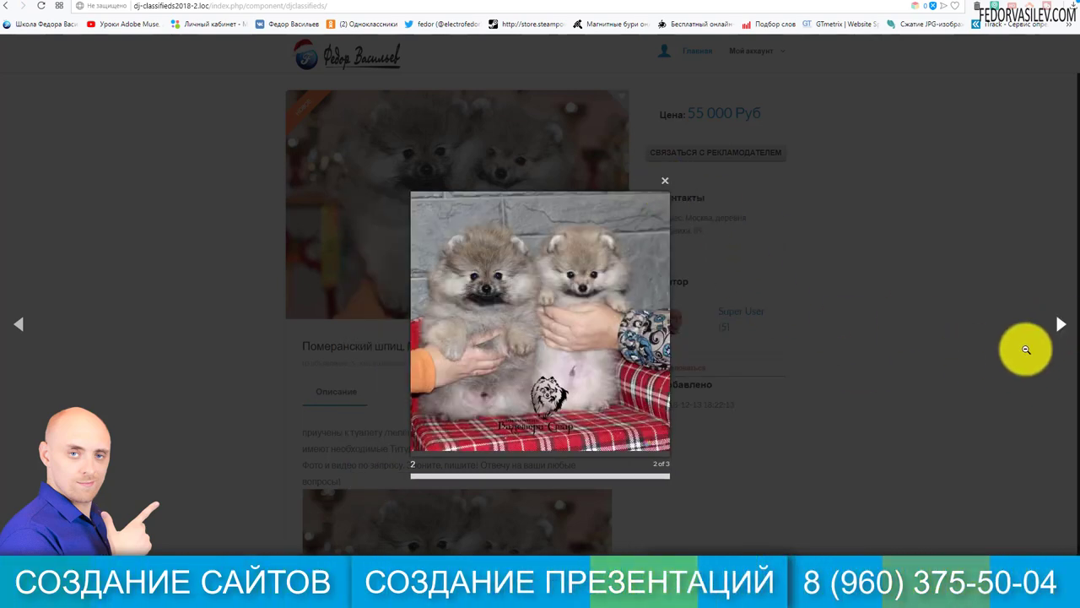
click(1062, 325)
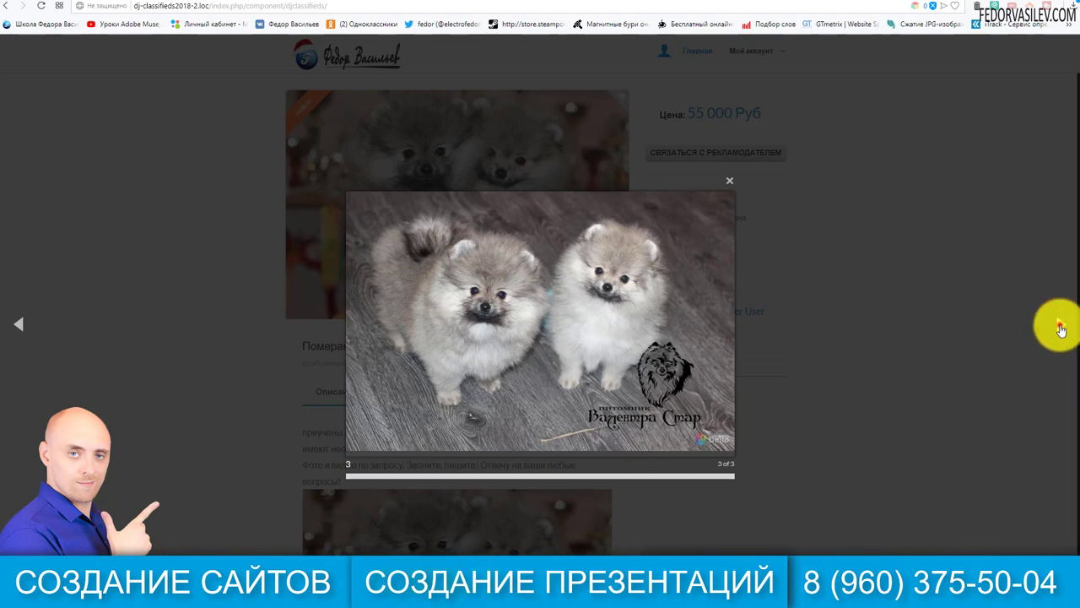
click(1062, 328)
click(1061, 327)
click(562, 265)
click(593, 283)
click(680, 310)
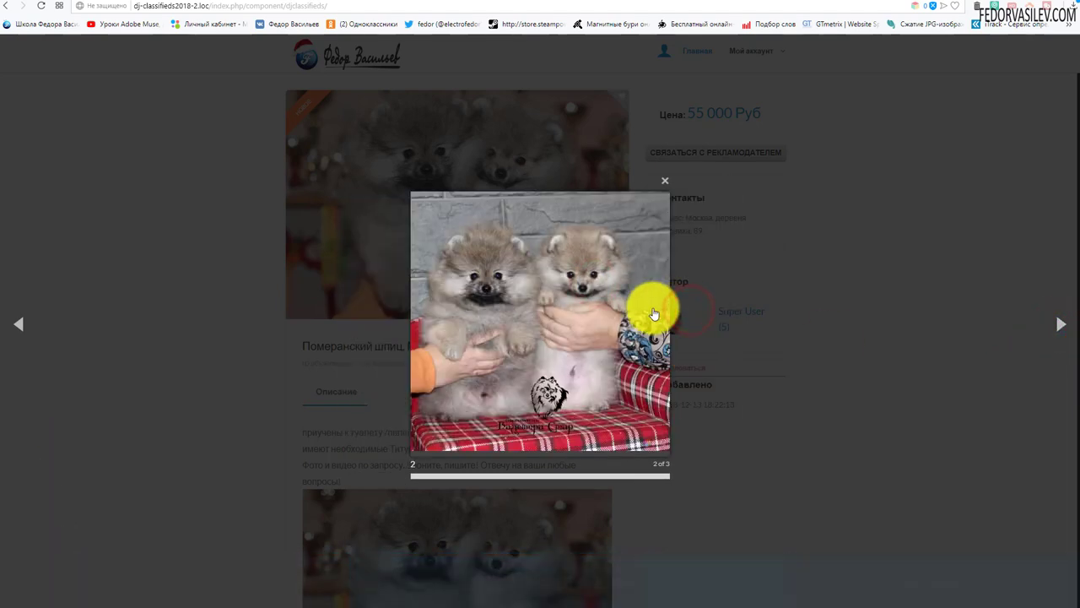
click(645, 330)
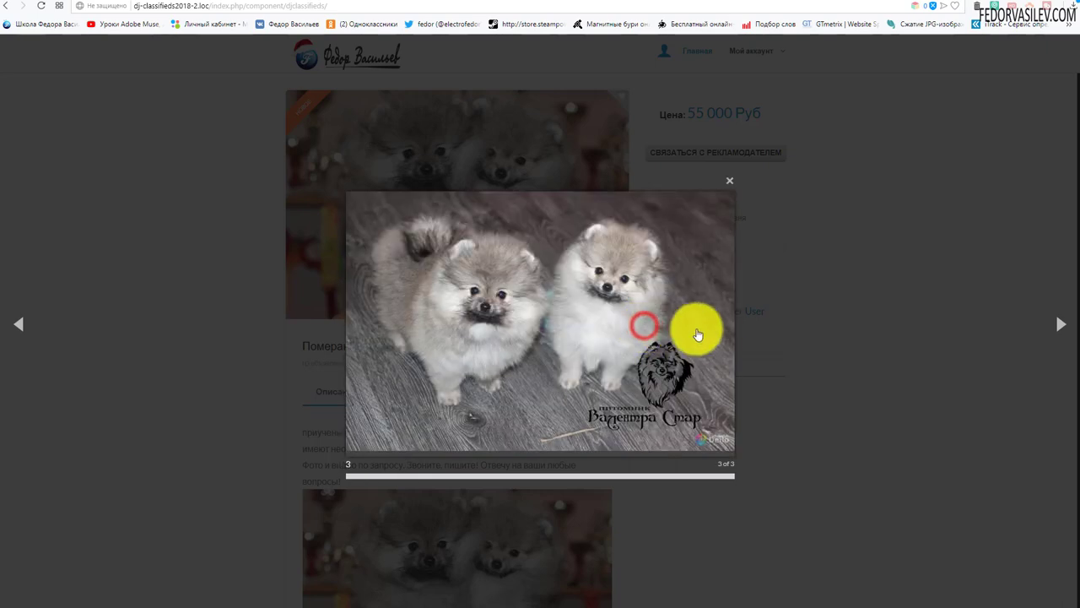
click(746, 331)
- Enlarge the ad's main photo again, page forward and back through the images, and close the lightbox
click(567, 211)
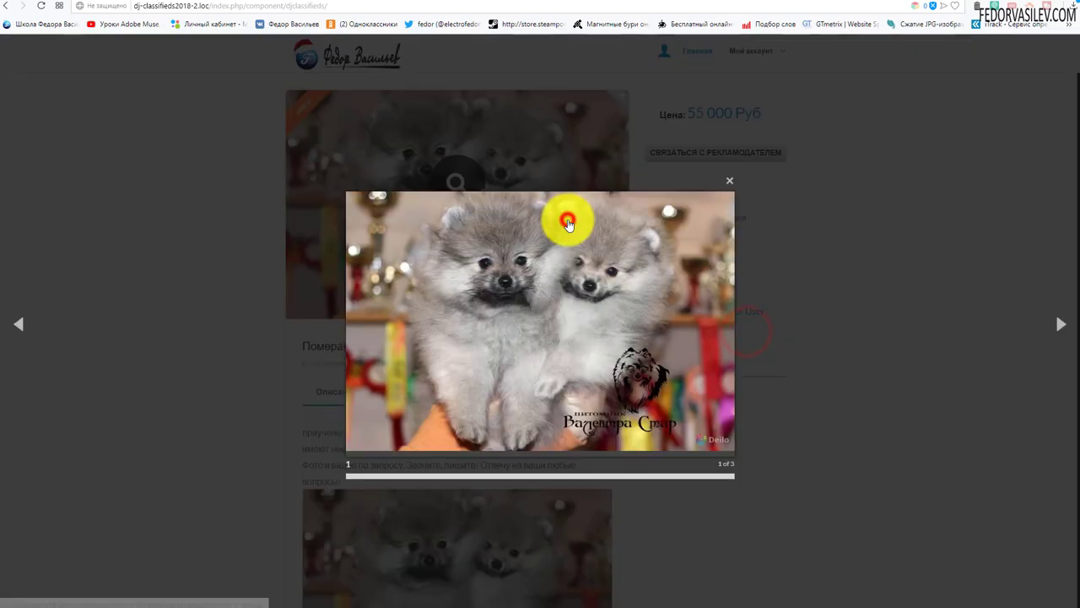
click(725, 321)
click(655, 262)
click(392, 324)
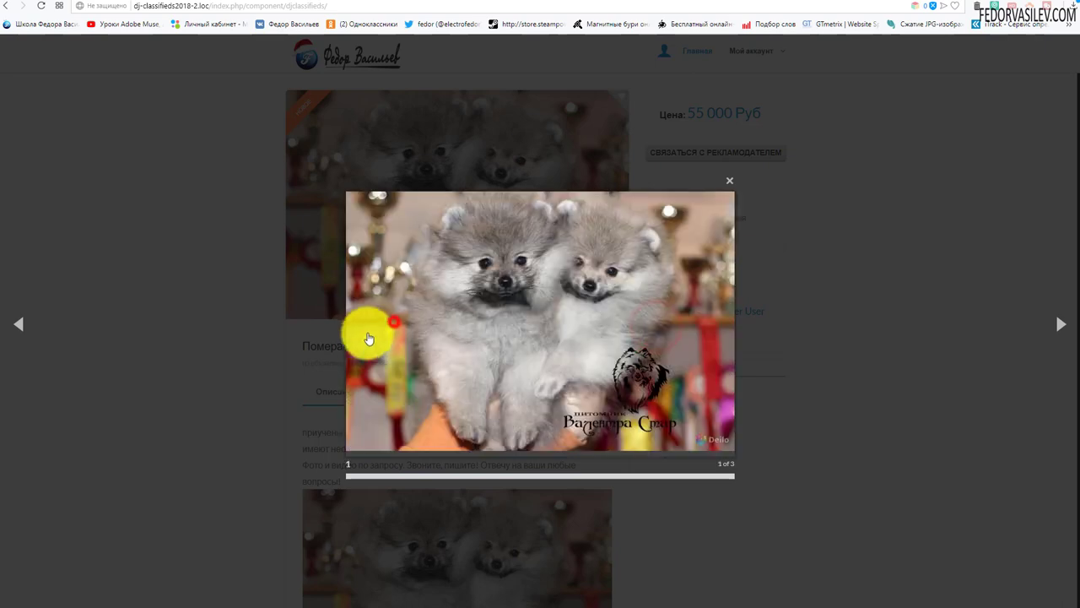
click(365, 326)
click(637, 327)
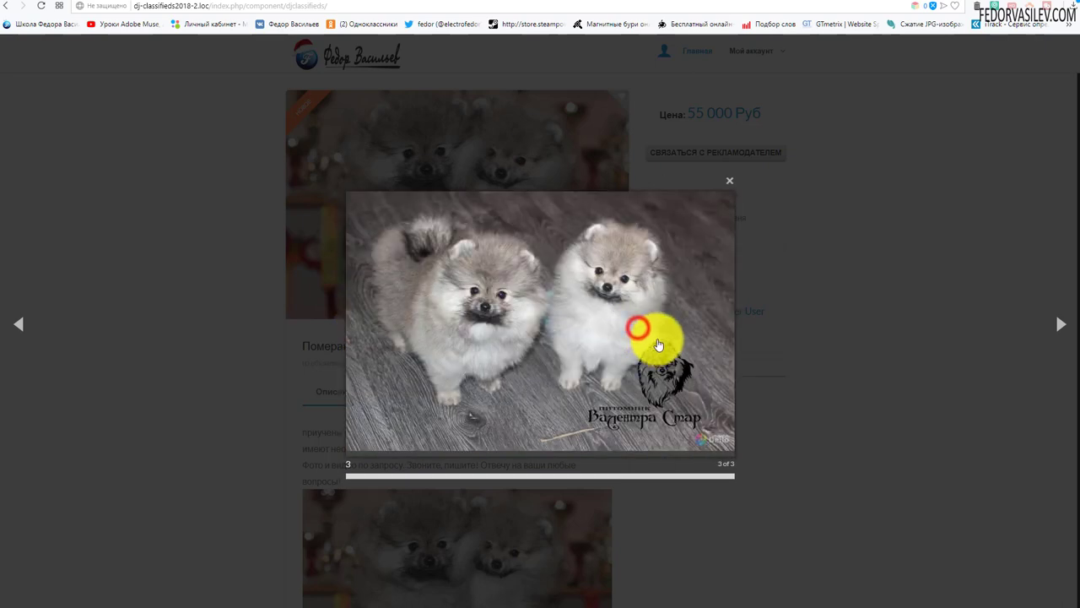
click(691, 337)
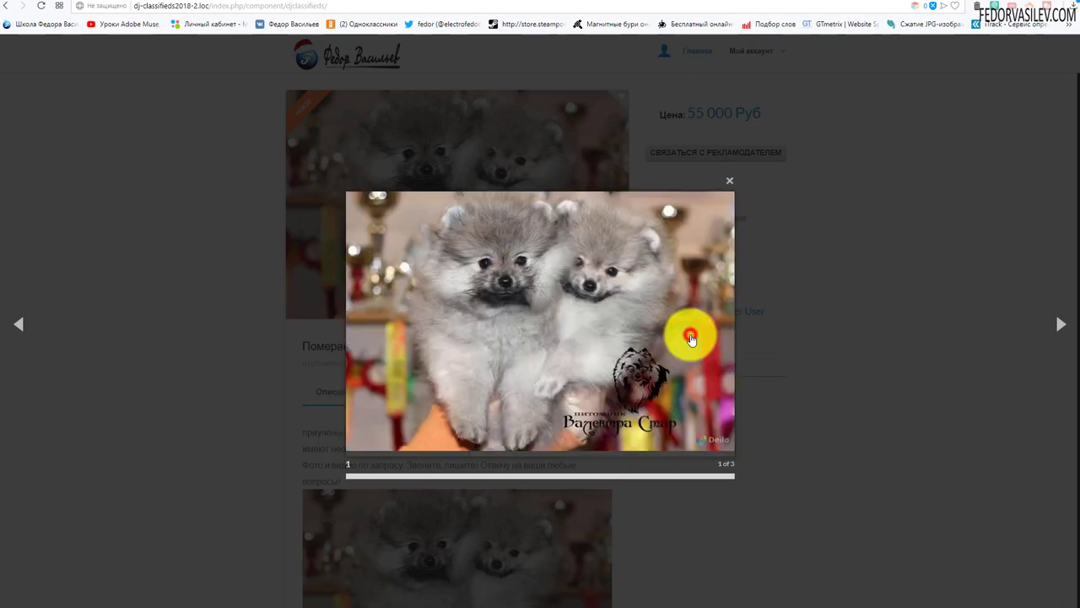
click(697, 277)
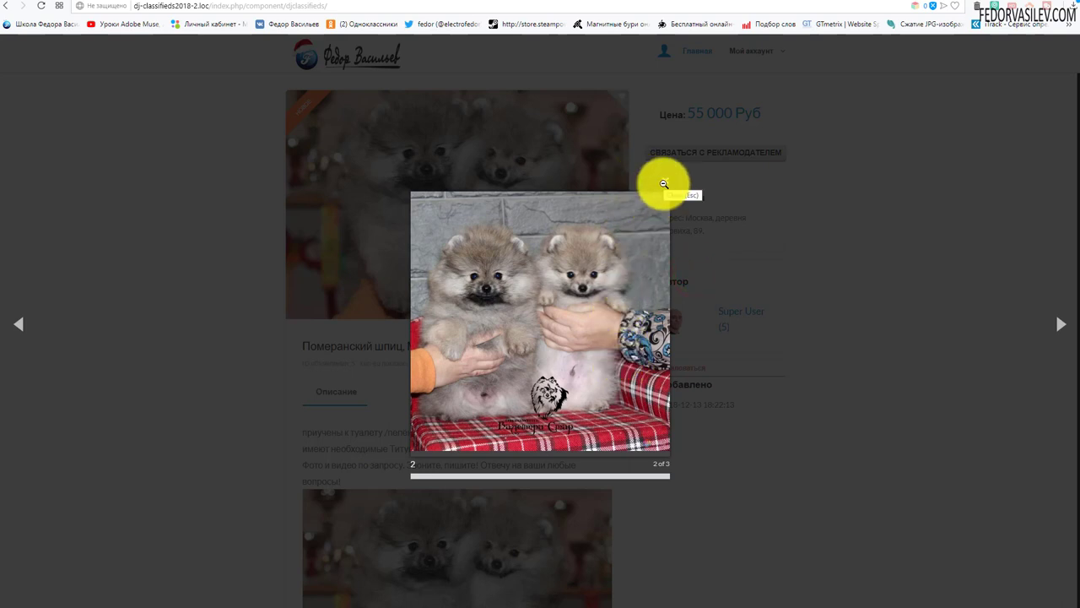
click(426, 332)
click(393, 320)
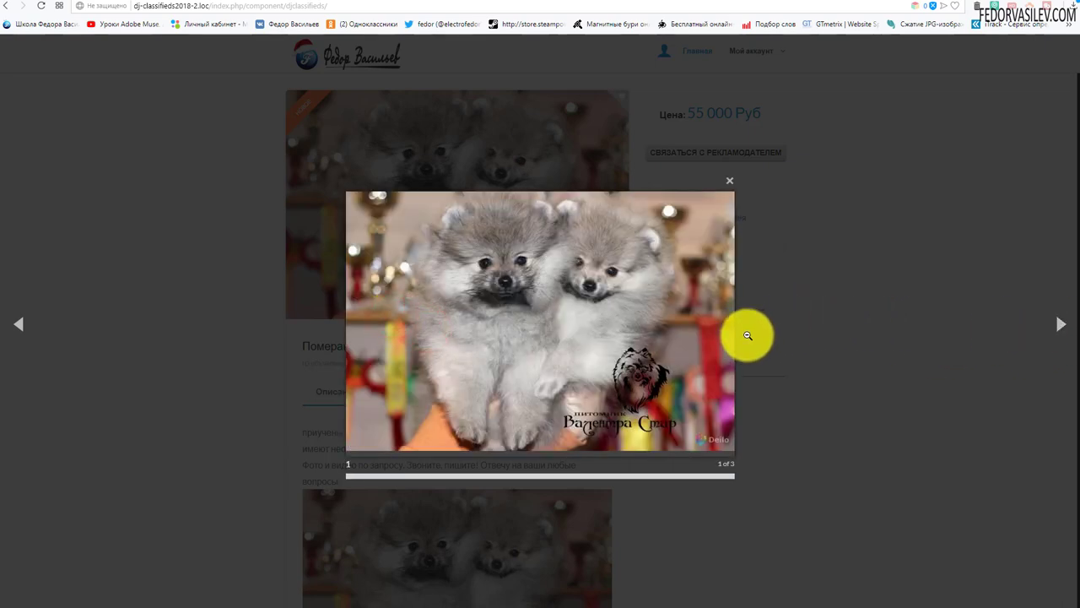
click(1061, 324)
click(663, 179)
- Return from the ad to the site's home page and compare its header menu with the dj-classifieds2018.loc demo site
scroll(372, 166, down, 8)
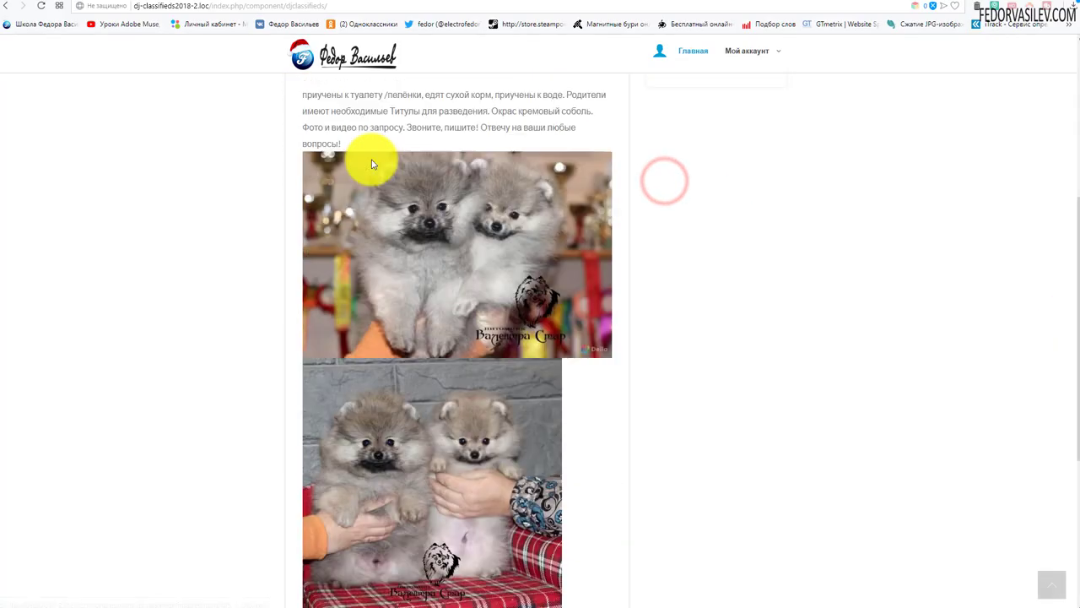
scroll(409, 310, up, 1)
key(alt+Left)
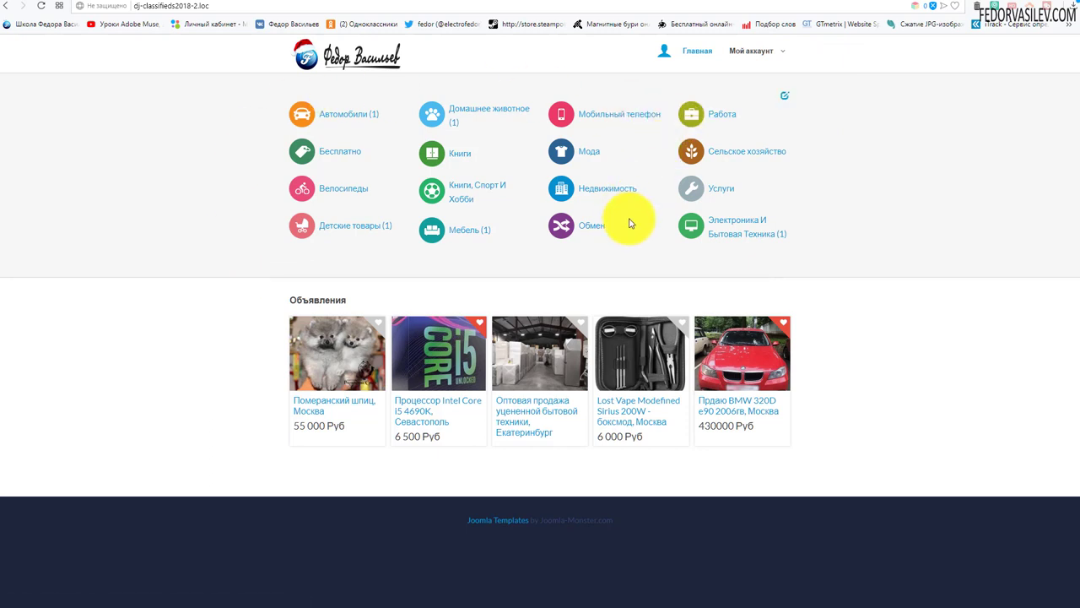
mouse_move(760, 52)
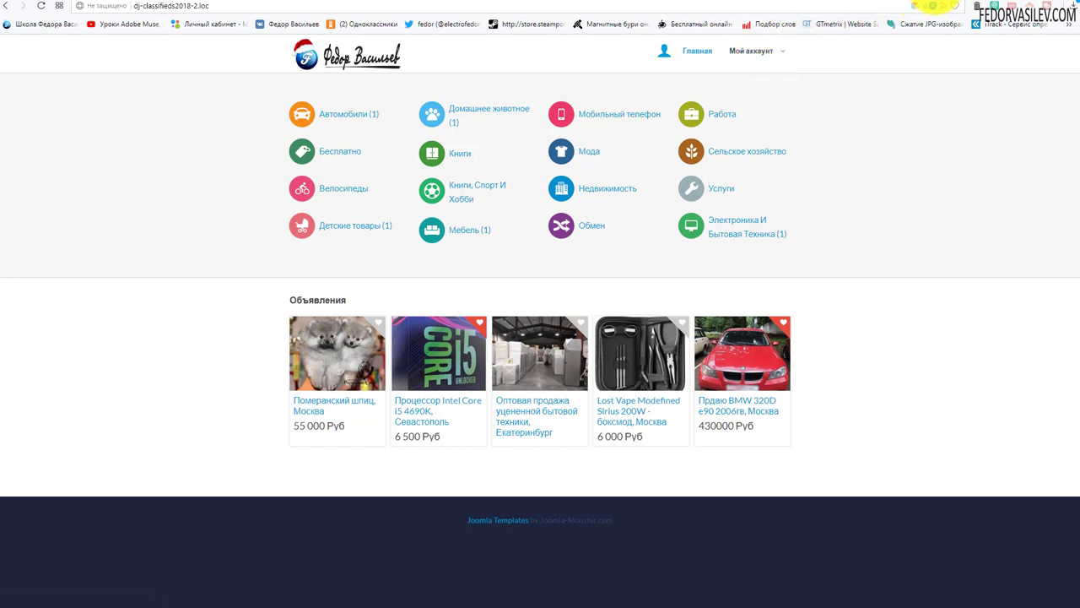
key(ctrl+Tab)
scroll(790, 34, up, 3)
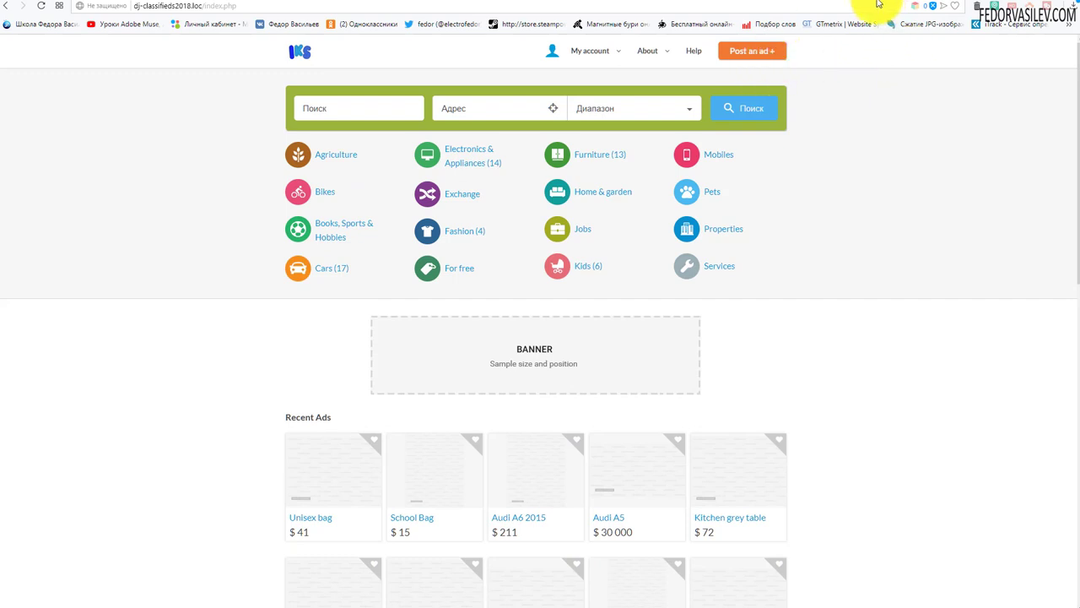
- In the Joomla administration, create a new Main Menu item titled "Добавить объявление бесплатно"
key(ctrl+Tab)
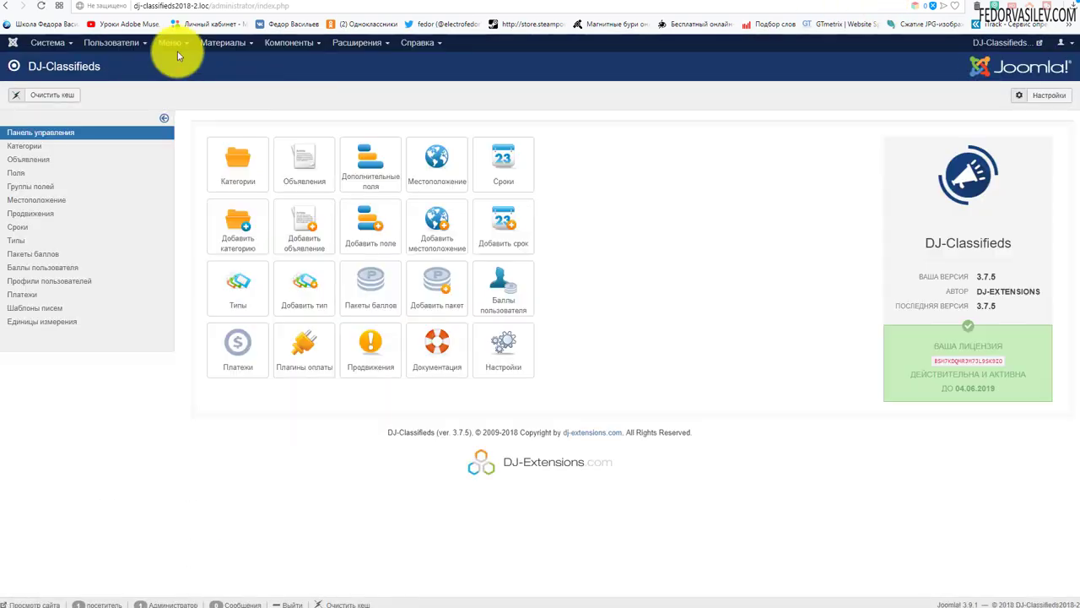
click(173, 42)
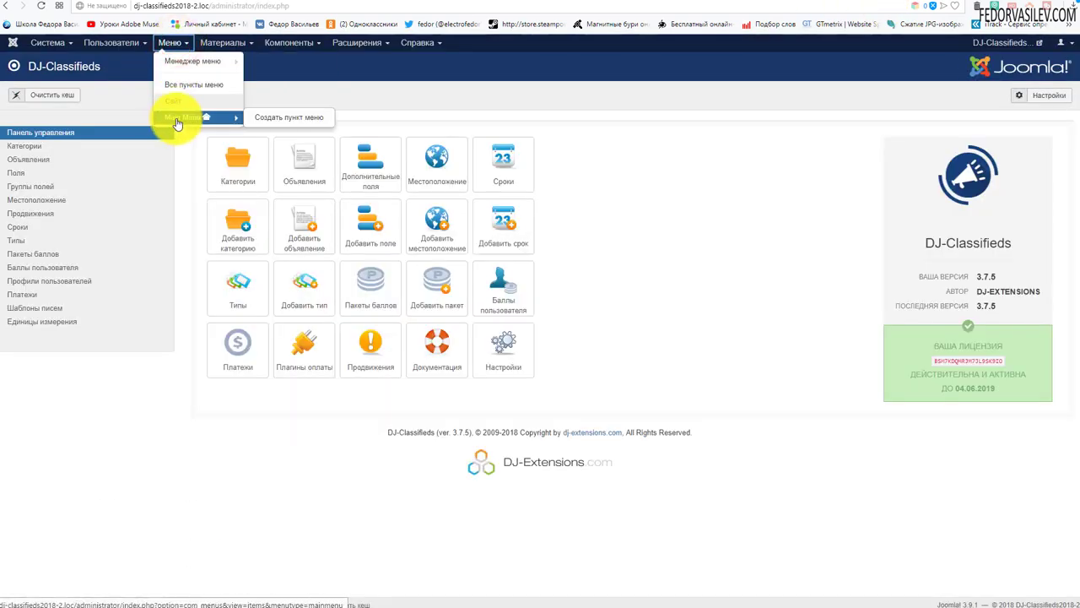
click(177, 122)
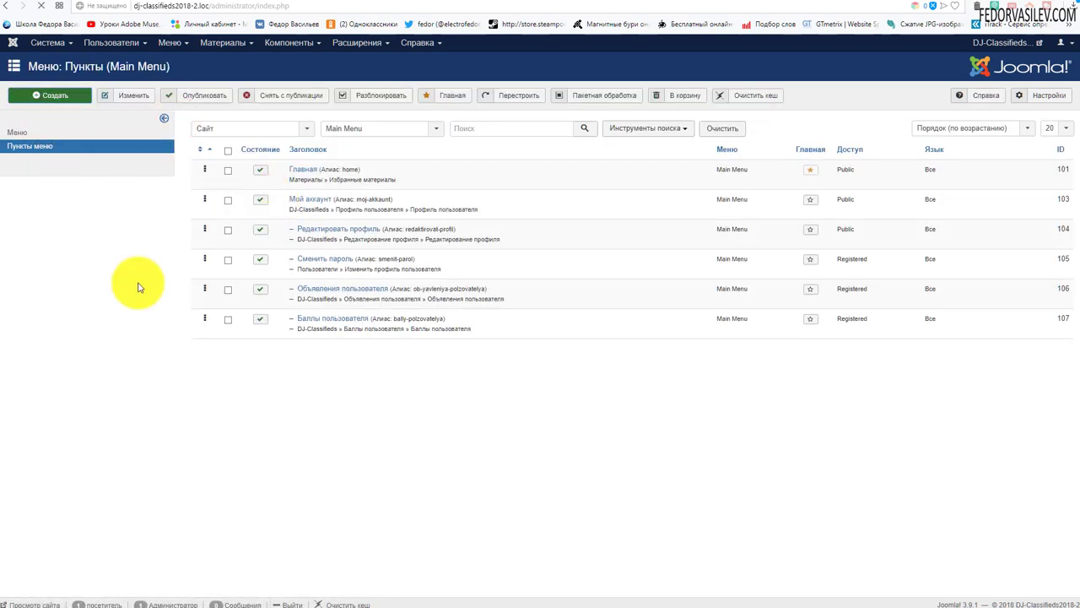
click(50, 95)
click(130, 135)
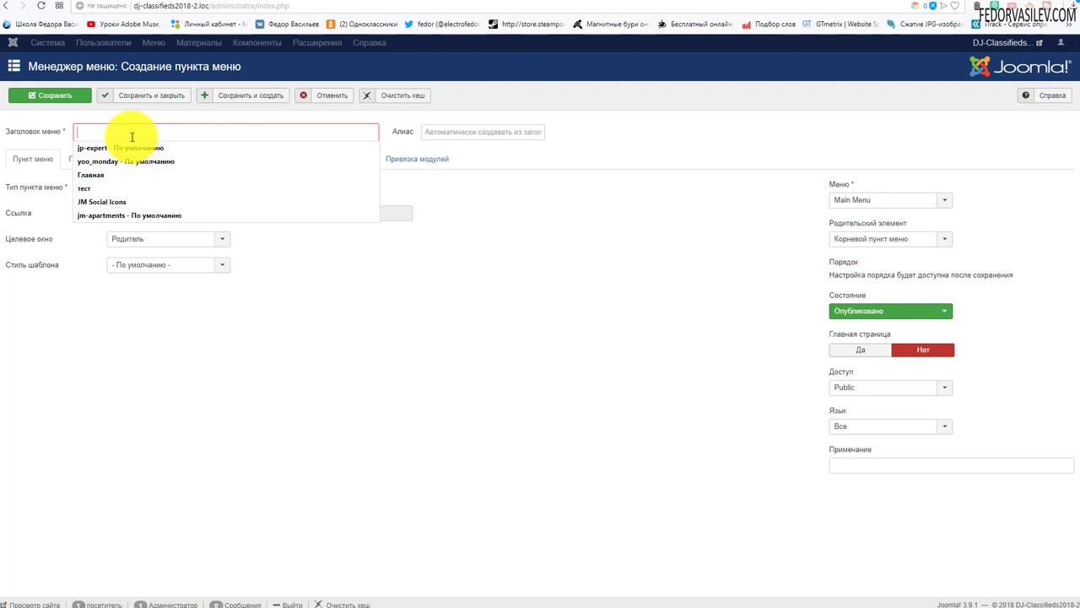
text(До)
text(бавить объявление бесплатно)
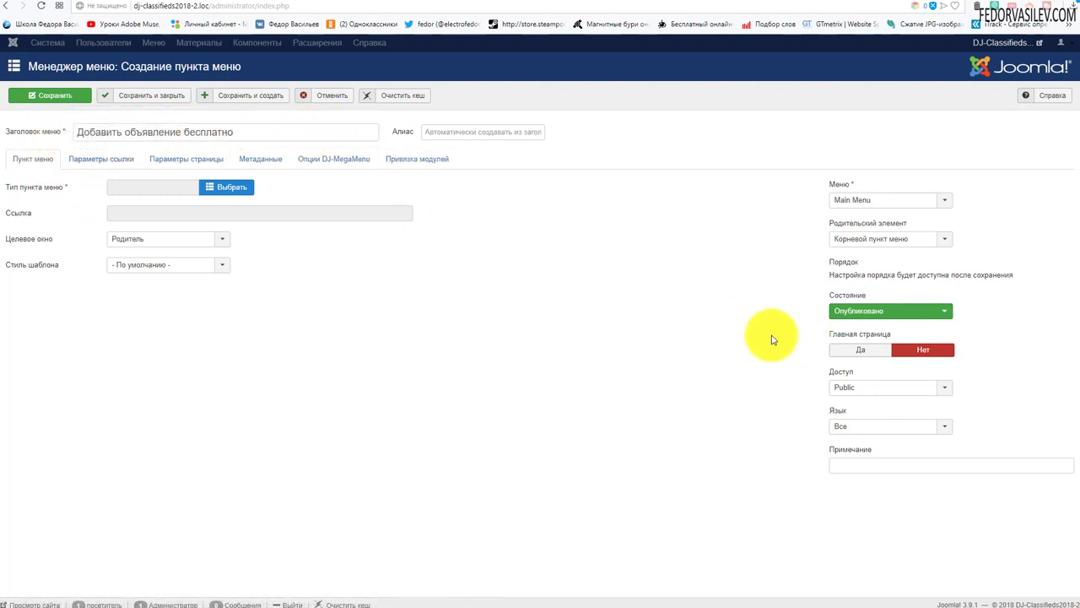
- Set the menu item type to "Добавить элемент" from the DJ Classifieds group
click(213, 187)
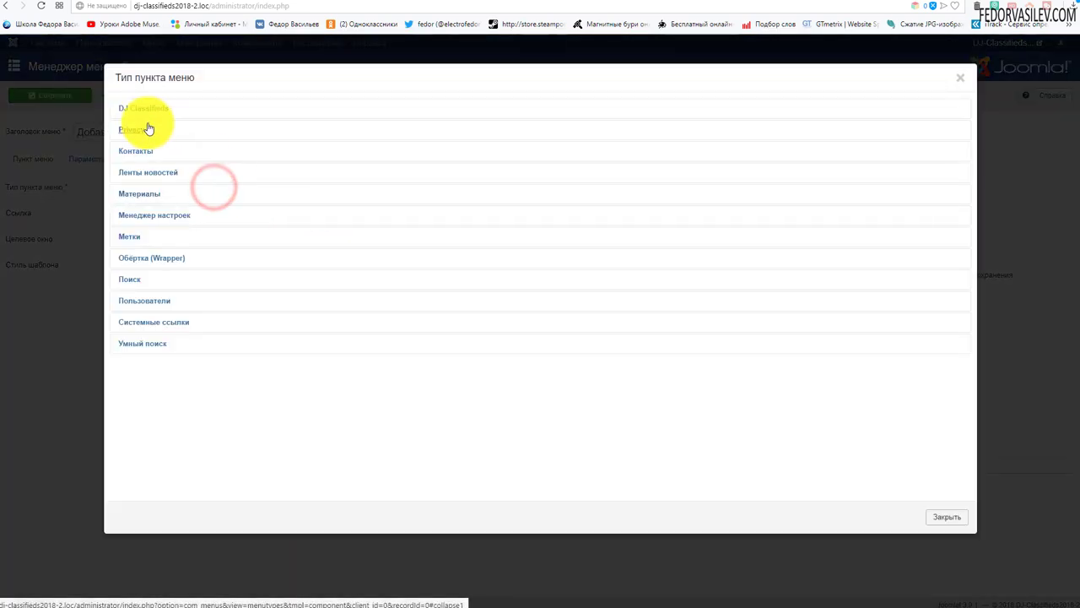
click(137, 109)
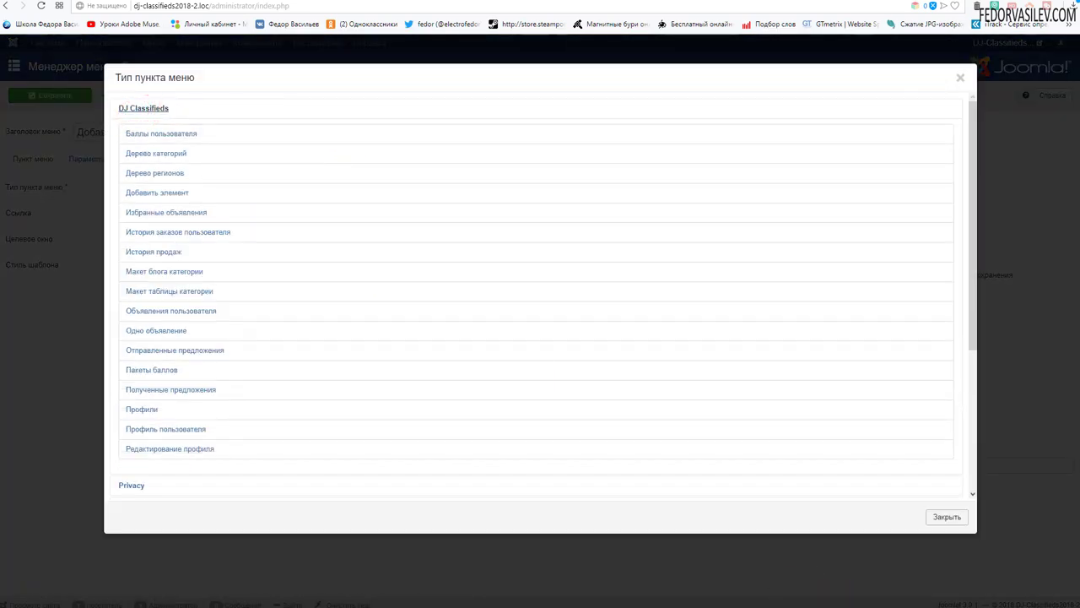
click(179, 194)
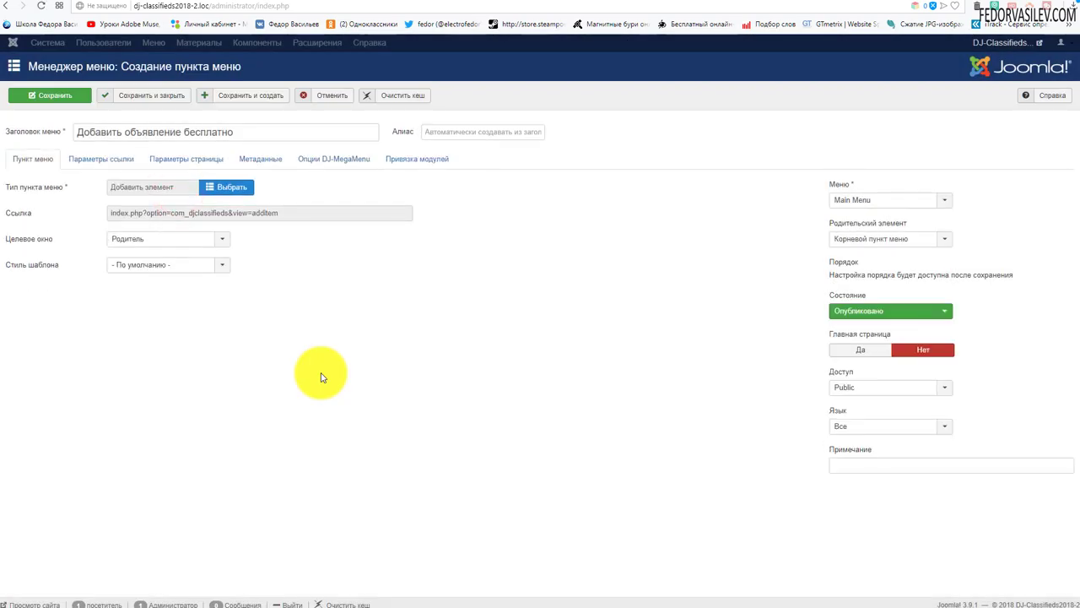
- Review the new menu item's metadata fields without filling them in, and save the menu item
click(262, 162)
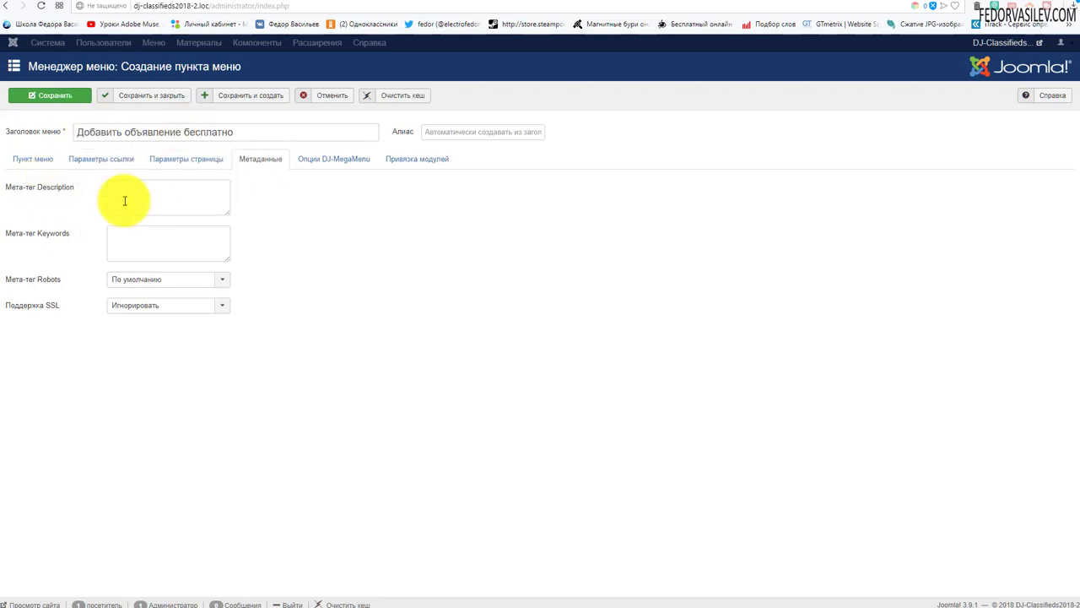
click(124, 195)
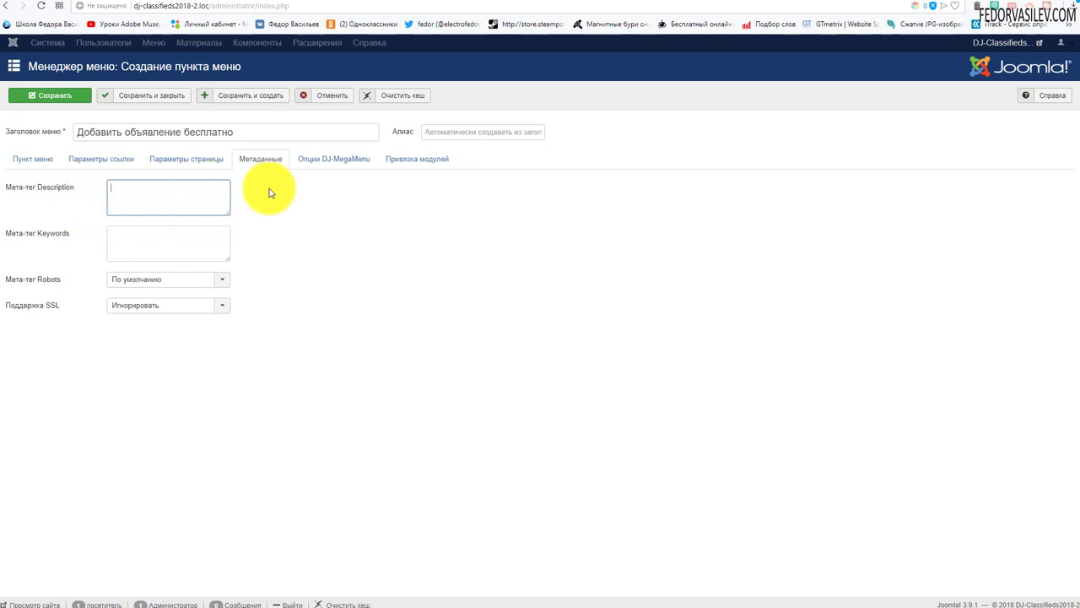
click(35, 162)
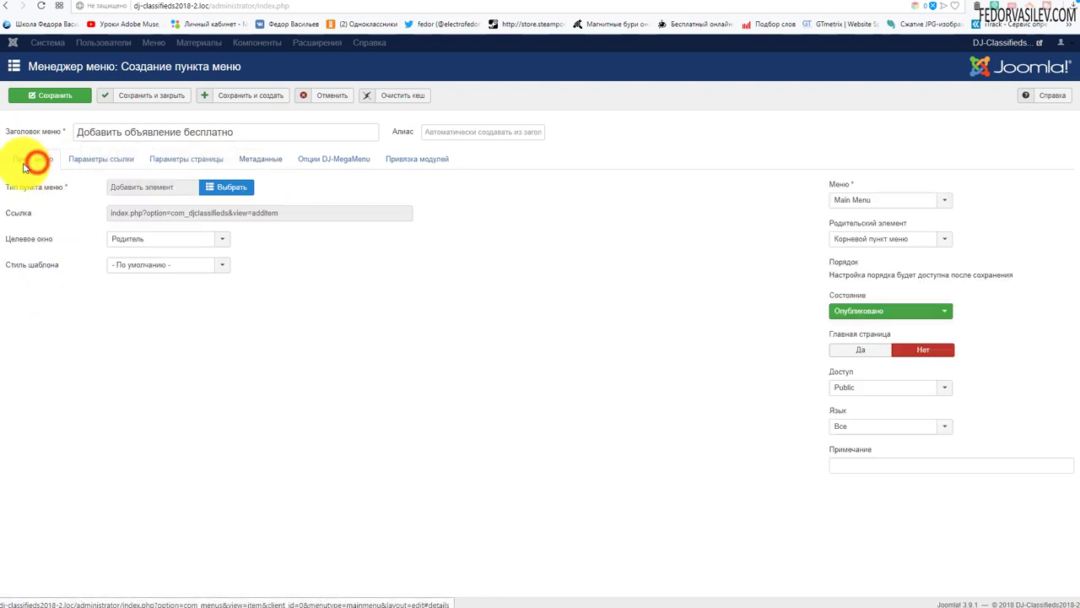
click(53, 96)
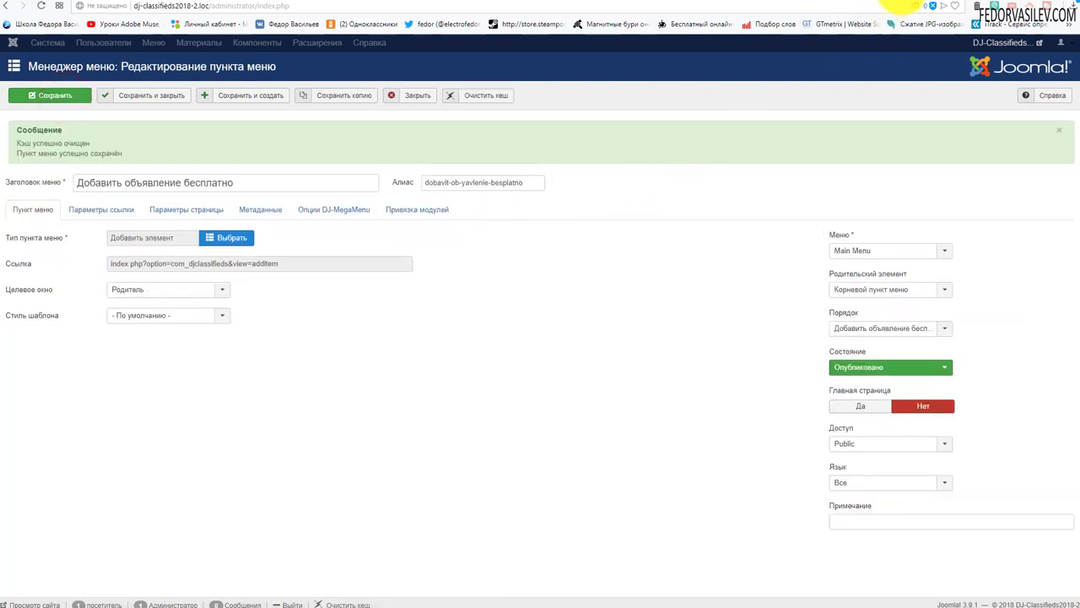
- Reload the site's home page, follow the "Добавить объявление бесплатно" menu link, and look through the whole new ad form
click(904, 8)
click(37, 7)
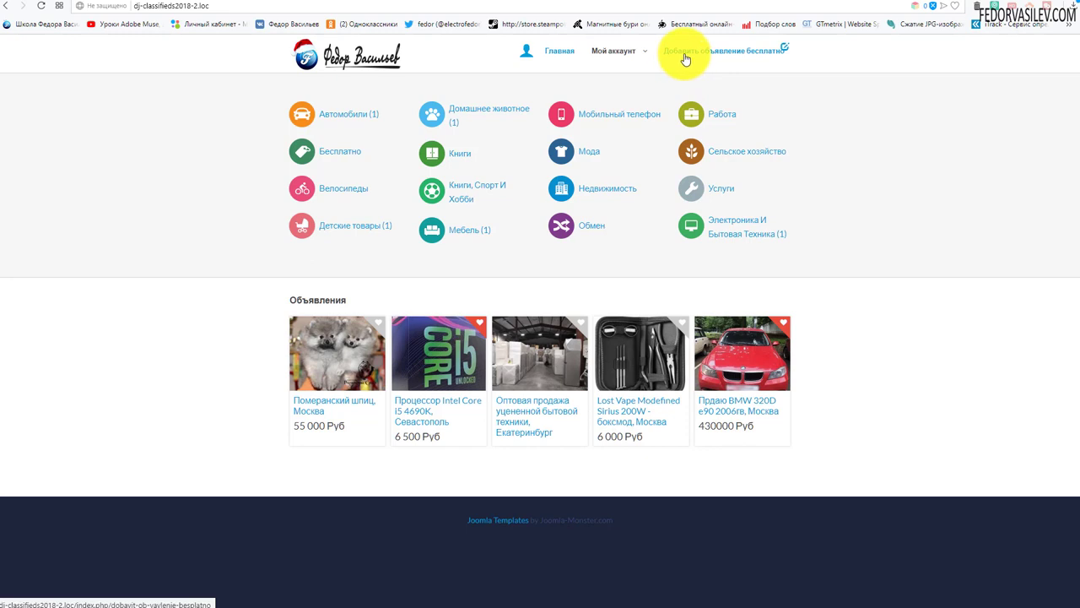
click(686, 57)
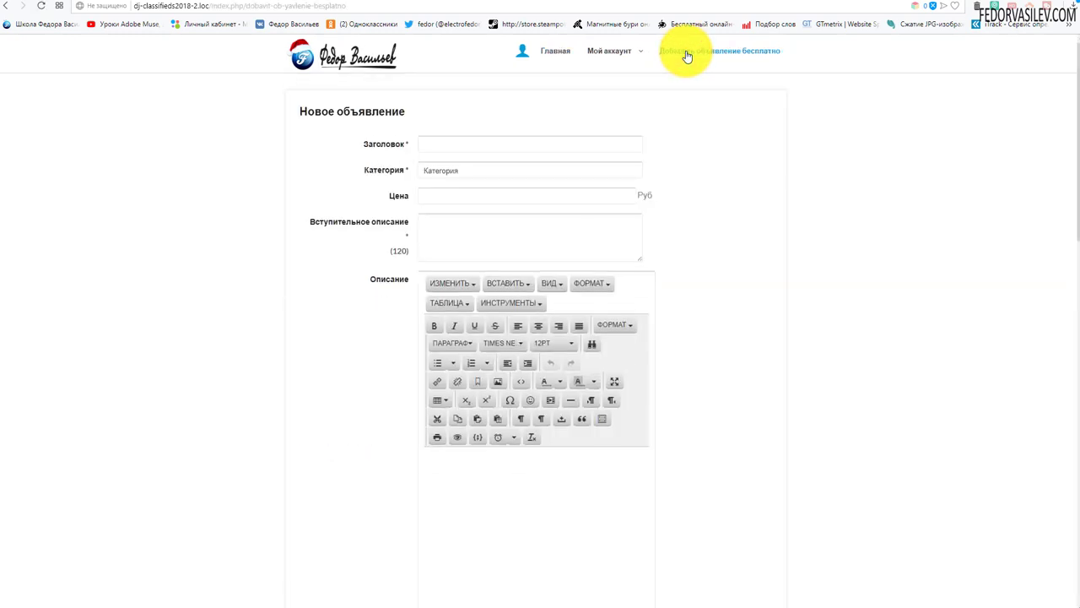
scroll(716, 180, down, 5)
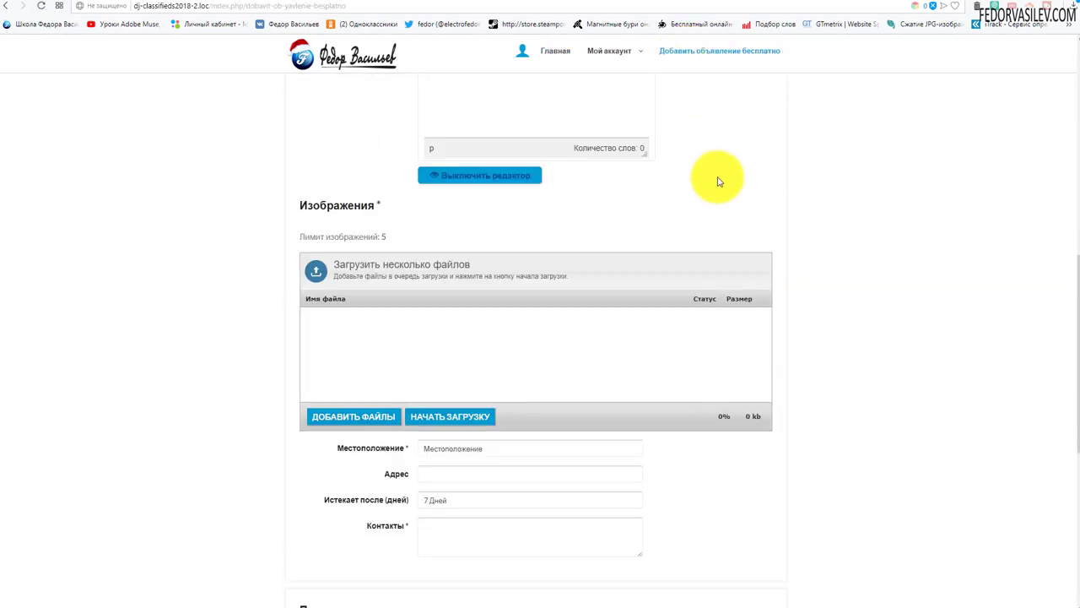
scroll(405, 253, down, 2)
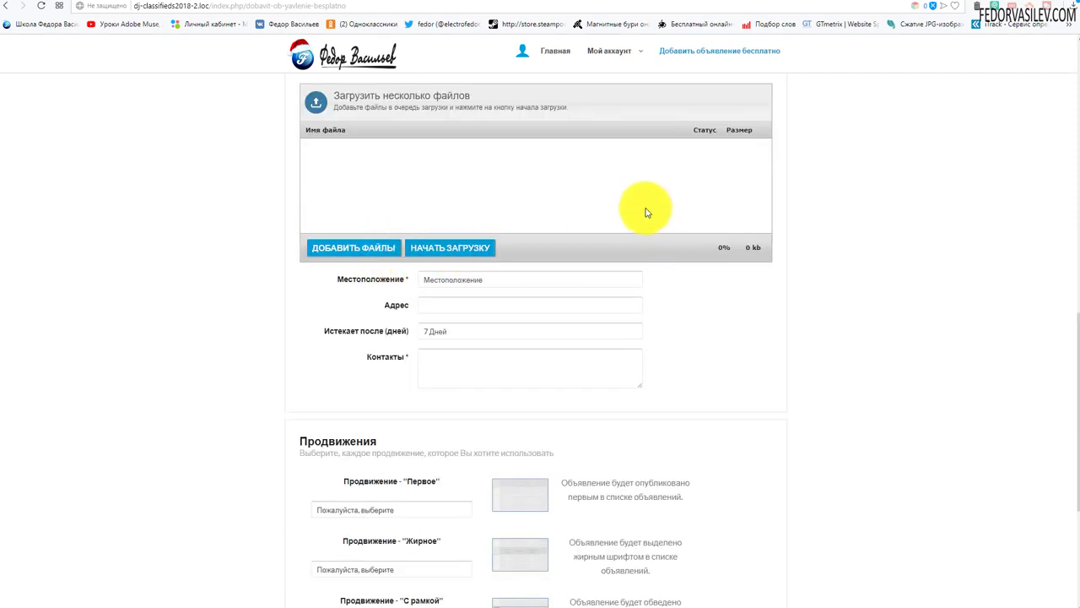
scroll(647, 213, down, 2)
scroll(522, 176, down, 2)
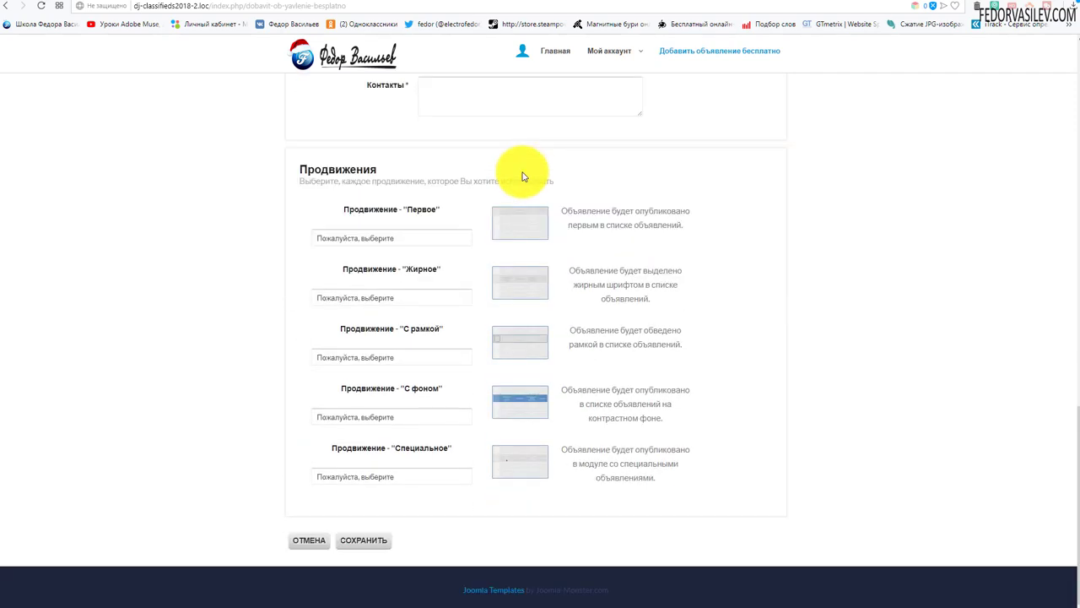
scroll(613, 325, up, 10)
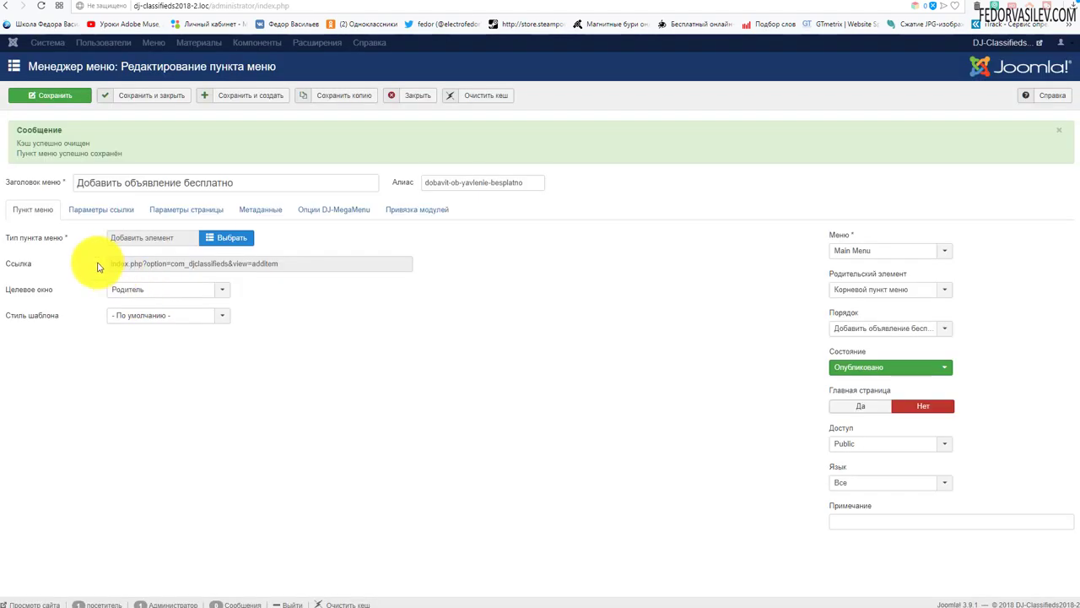
- Set the link CSS class of the "Добавить объявление бесплатно" menu item to button-ms
click(196, 216)
click(99, 216)
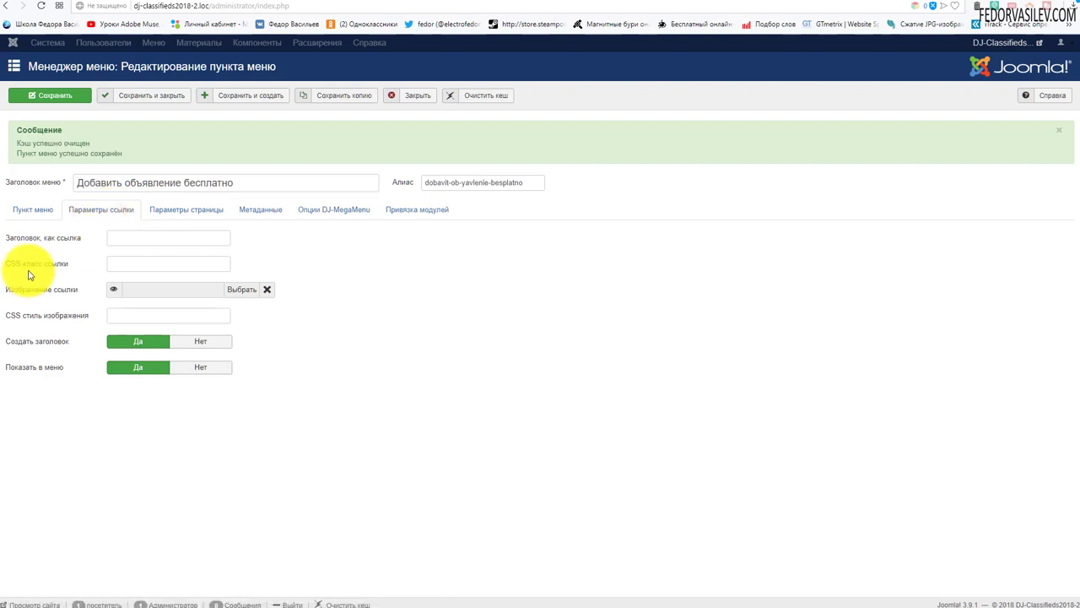
right_click(116, 267)
click(144, 333)
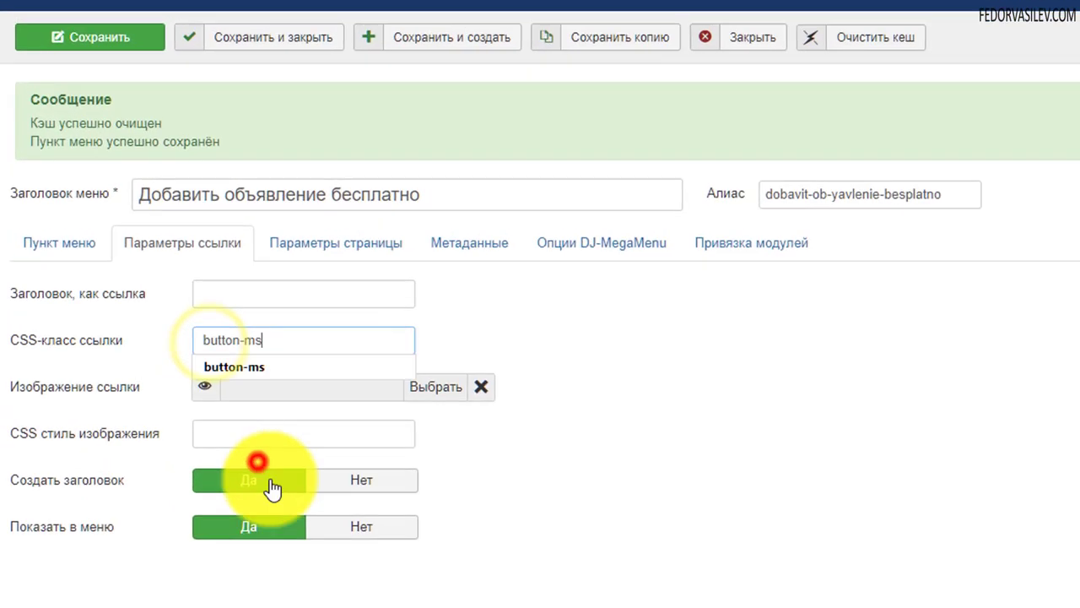
click(242, 451)
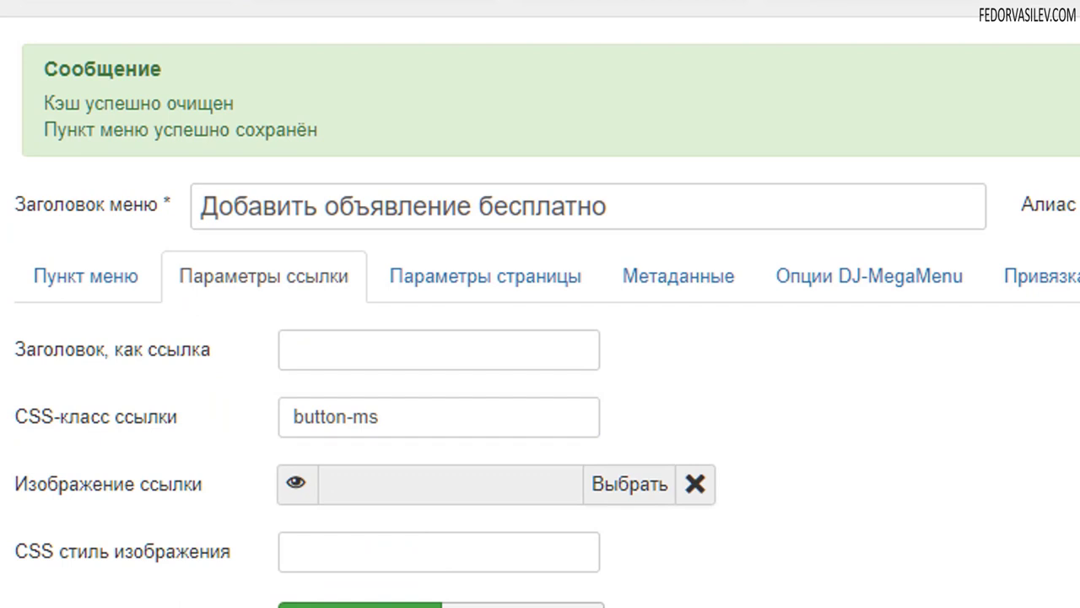
- Save the menu item, reload the public site to check the button styling, and return to its home page
click(67, 100)
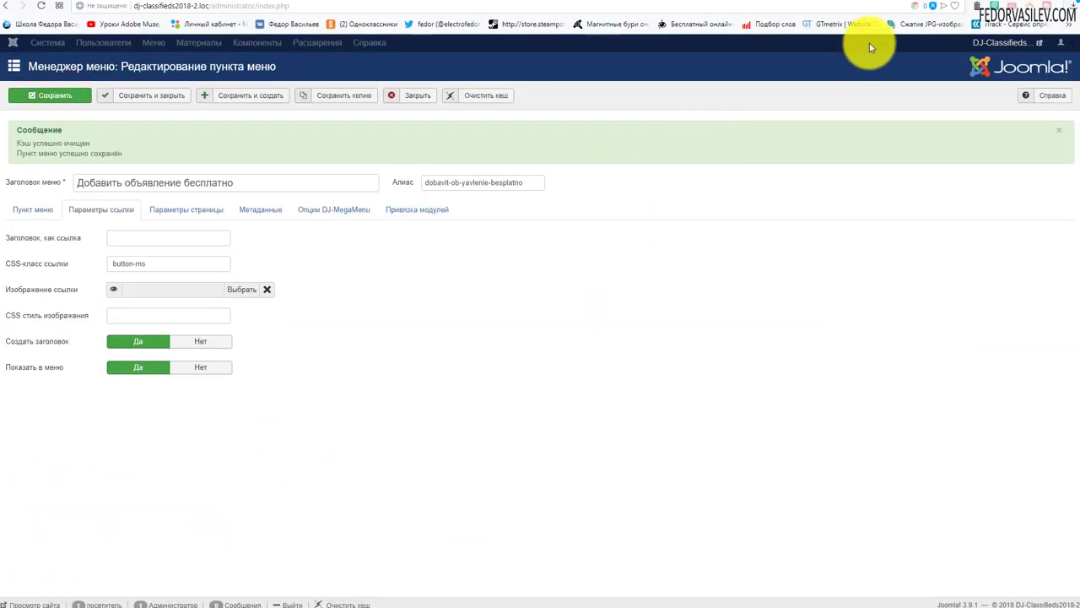
click(900, 1)
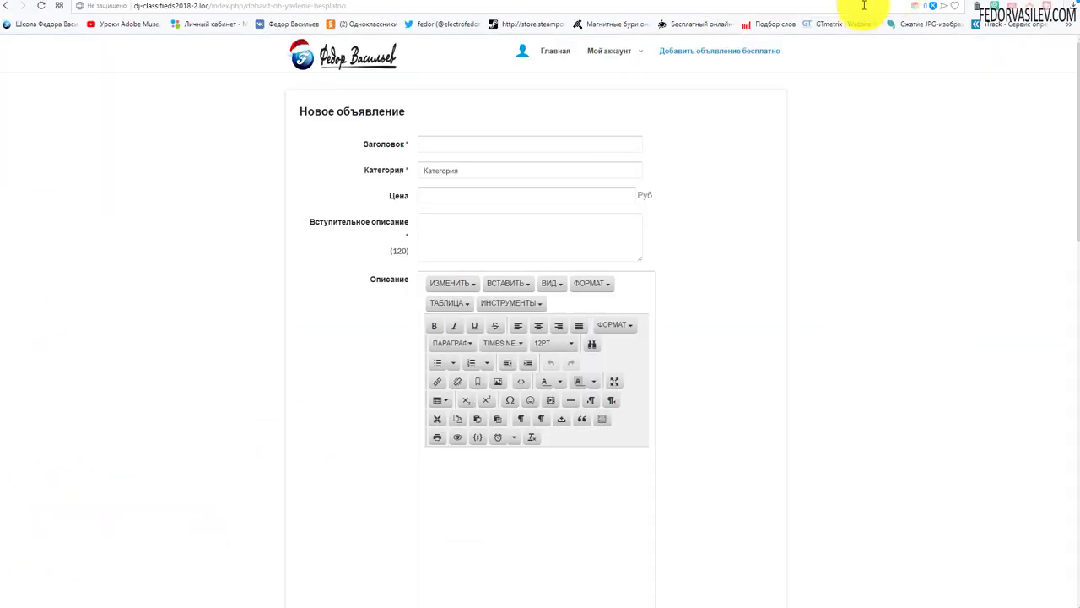
click(38, 7)
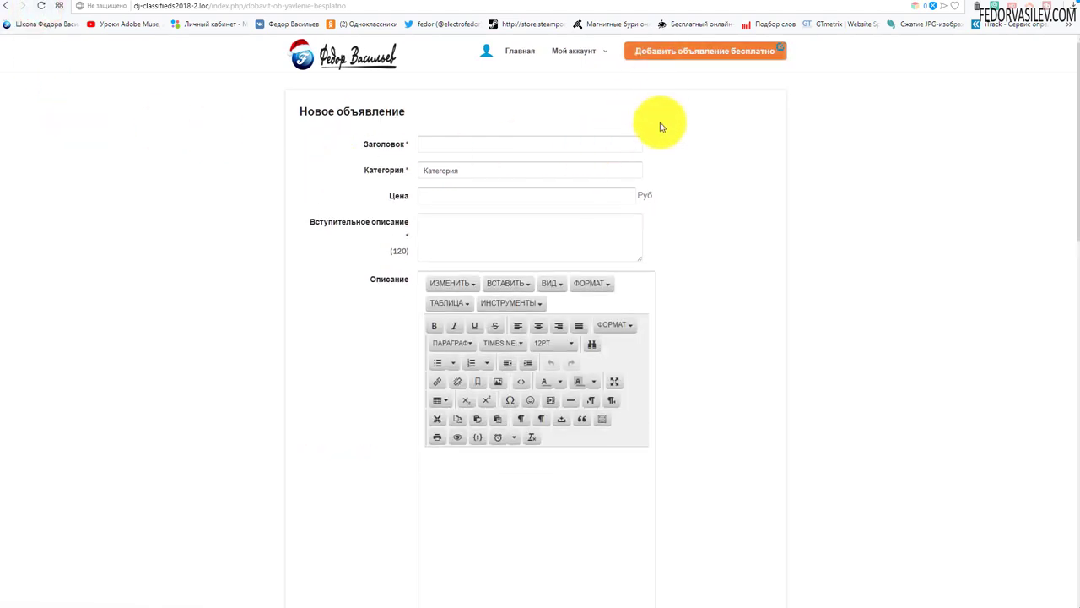
click(524, 52)
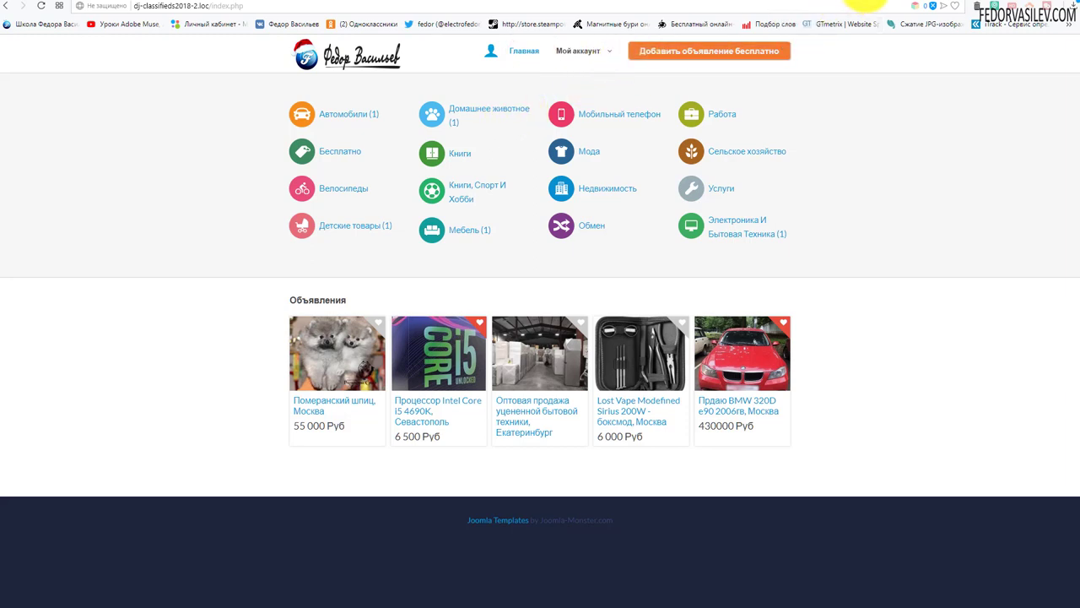
- Prefix the menu item's title with "+", save it, and reload the site's home page
click(848, 4)
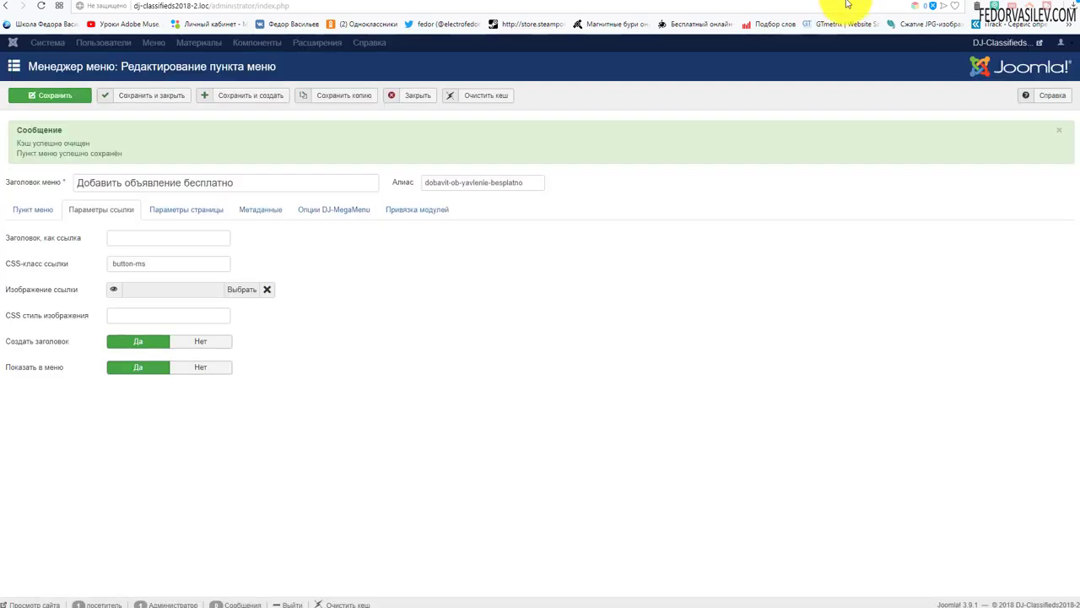
click(76, 181)
text(+)
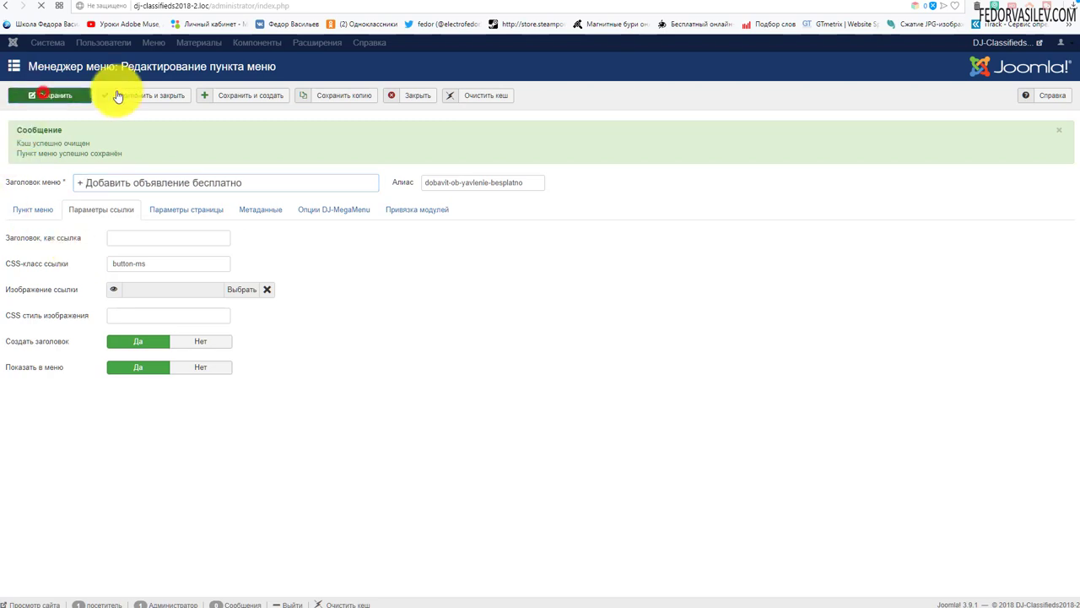
click(904, 4)
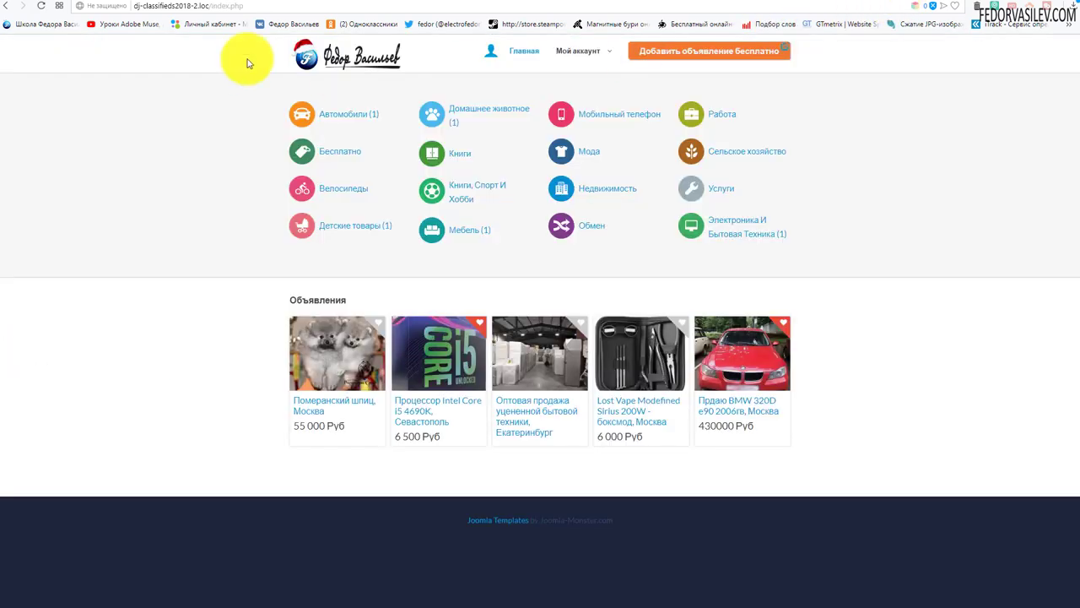
click(42, 6)
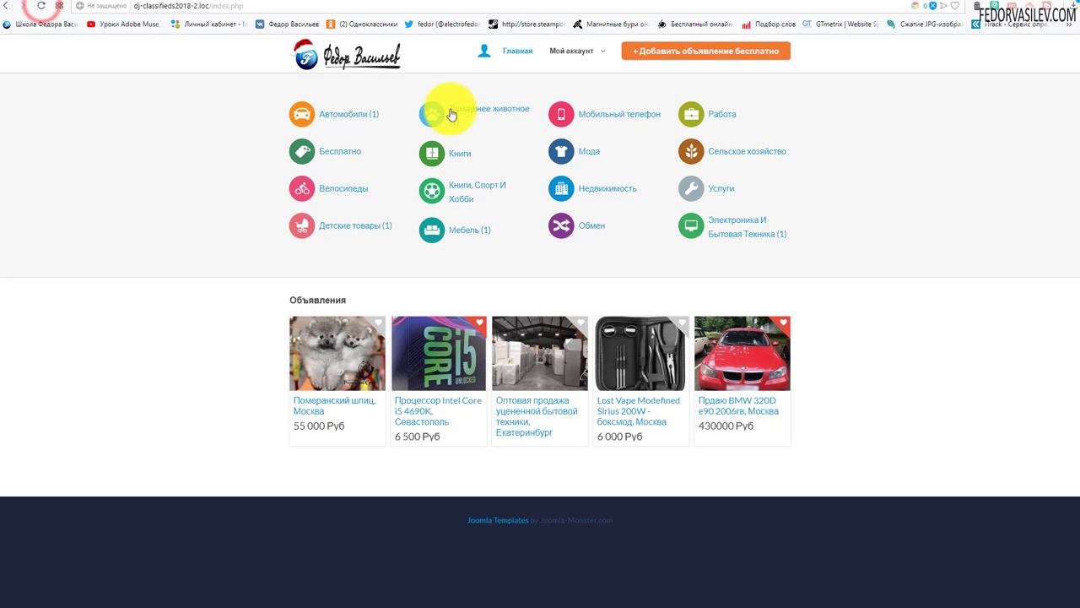
- Open the new ad form from the "+ Добавить объявление бесплатно" button and examine its category choices and upper fields
click(689, 60)
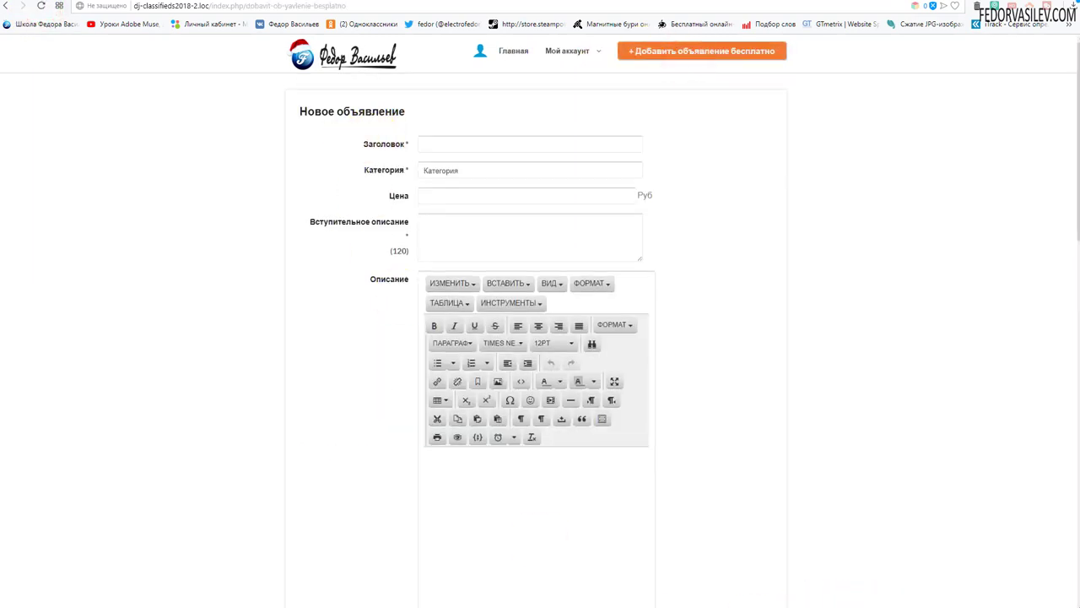
click(822, 380)
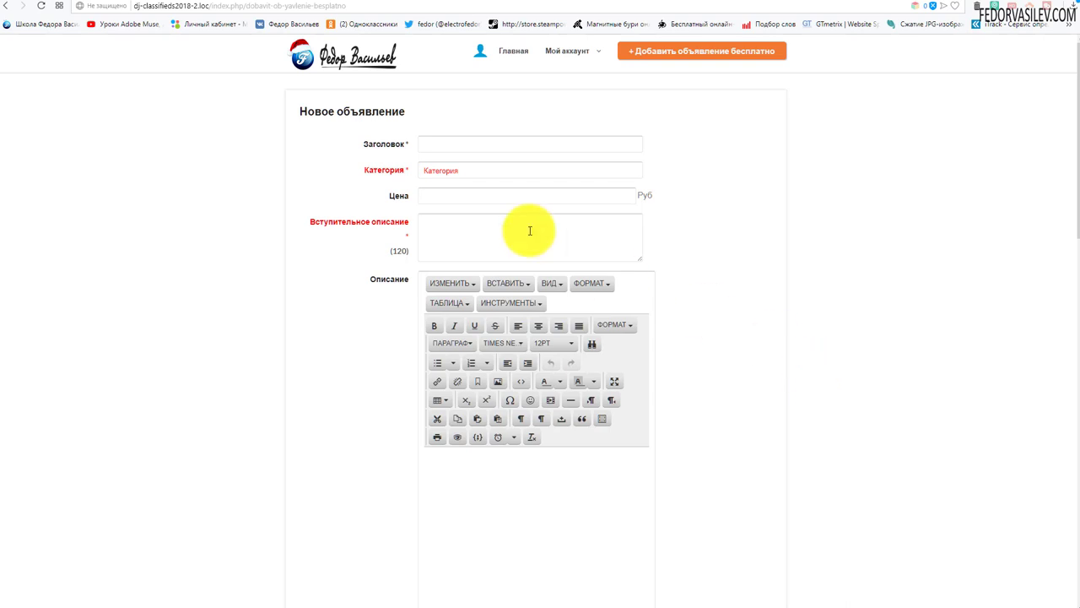
click(451, 170)
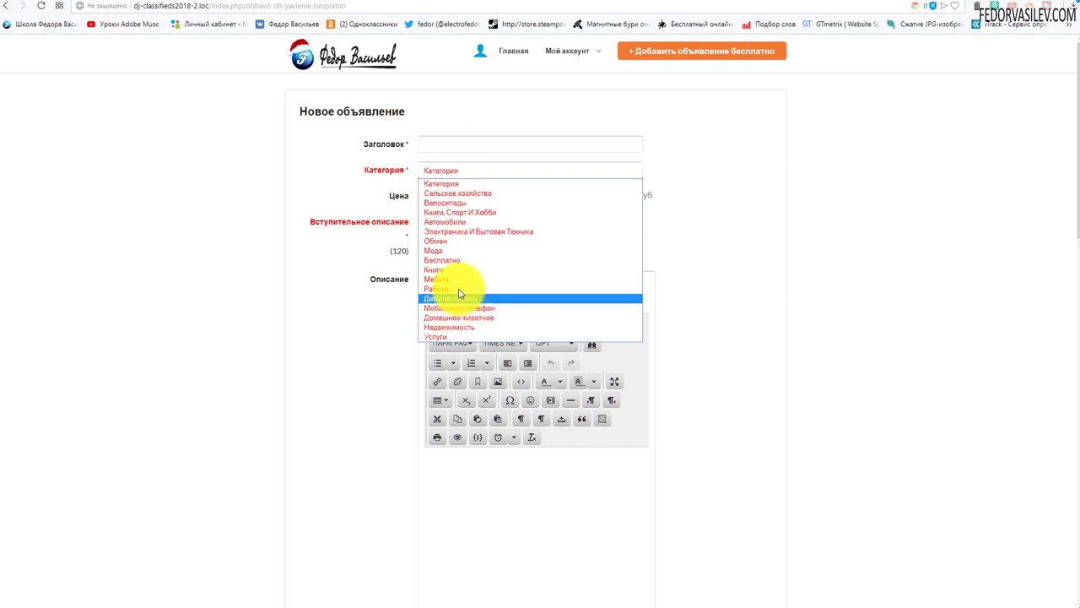
click(355, 201)
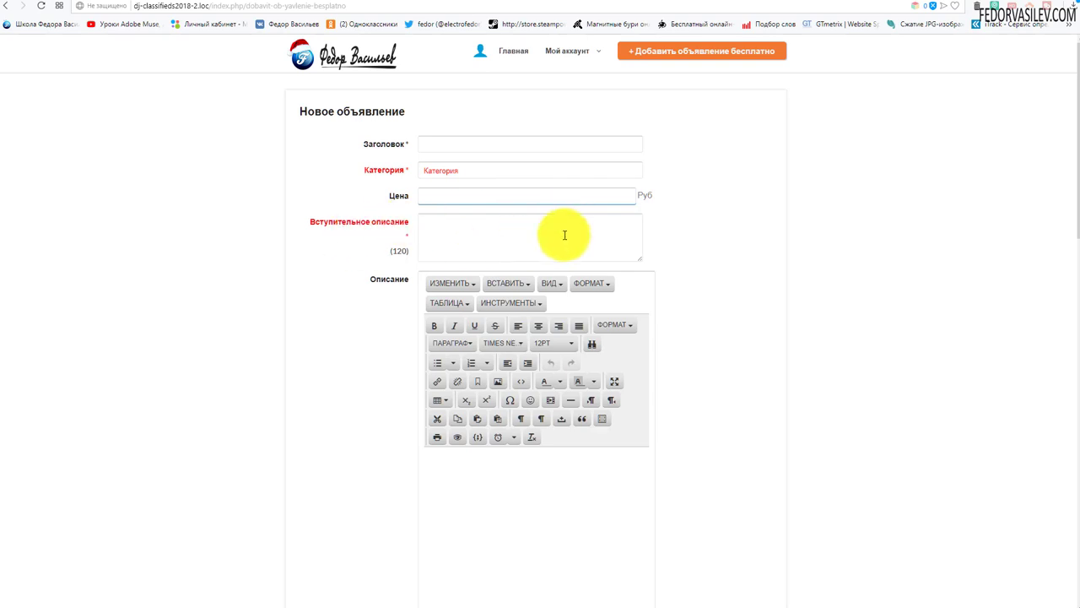
scroll(534, 204, down, 2)
scroll(523, 207, up, 2)
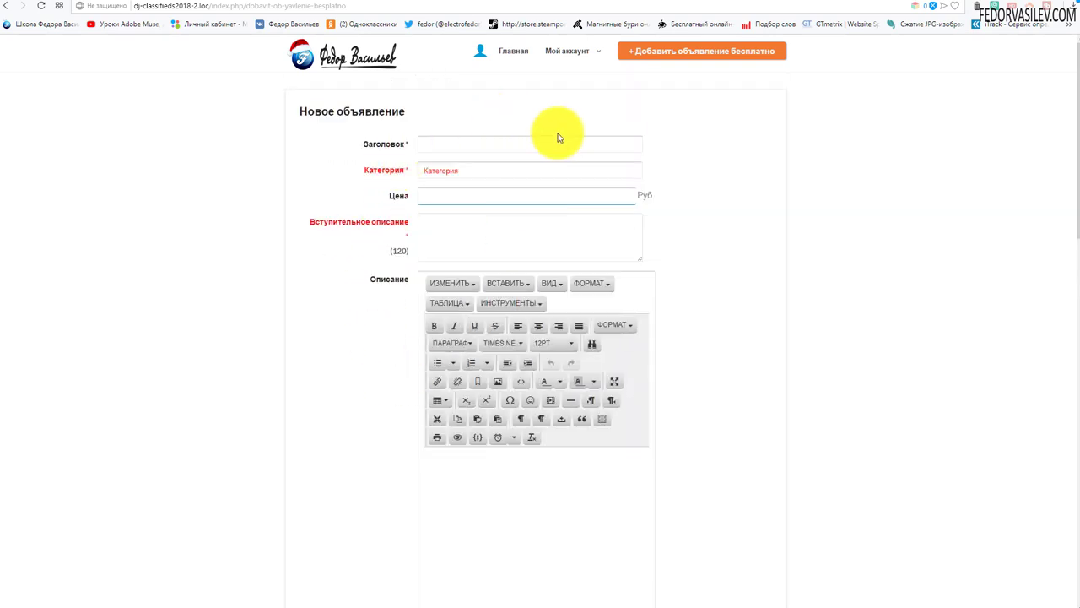
scroll(555, 137, down, 1)
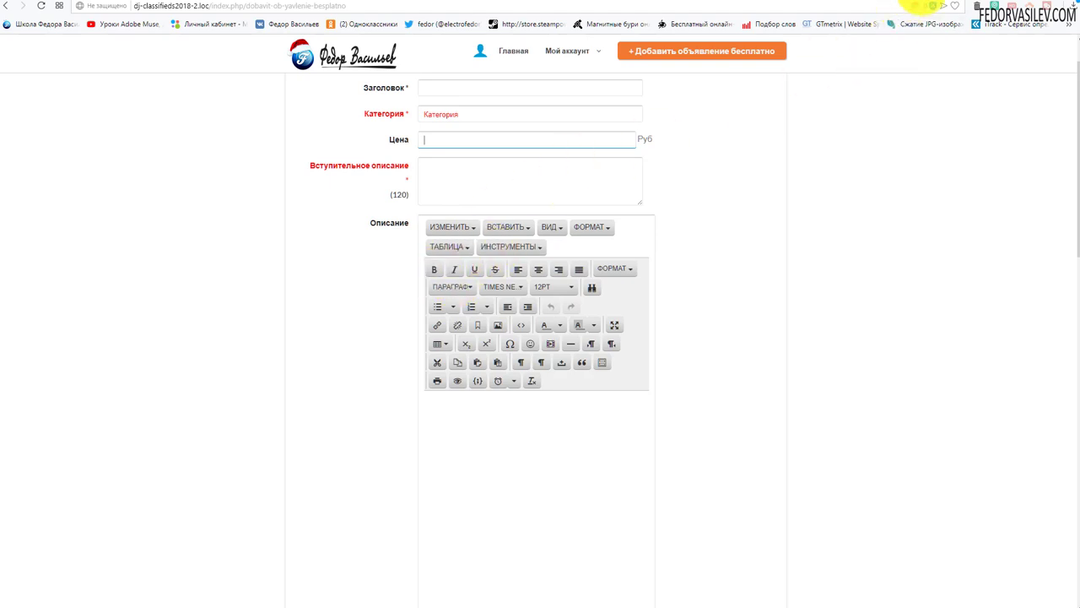
- Switch to the dj-classifieds2018.loc ad form and examine its simpler description editor, including the source code view and the editor toggle
click(931, 6)
scroll(424, 212, down, 3)
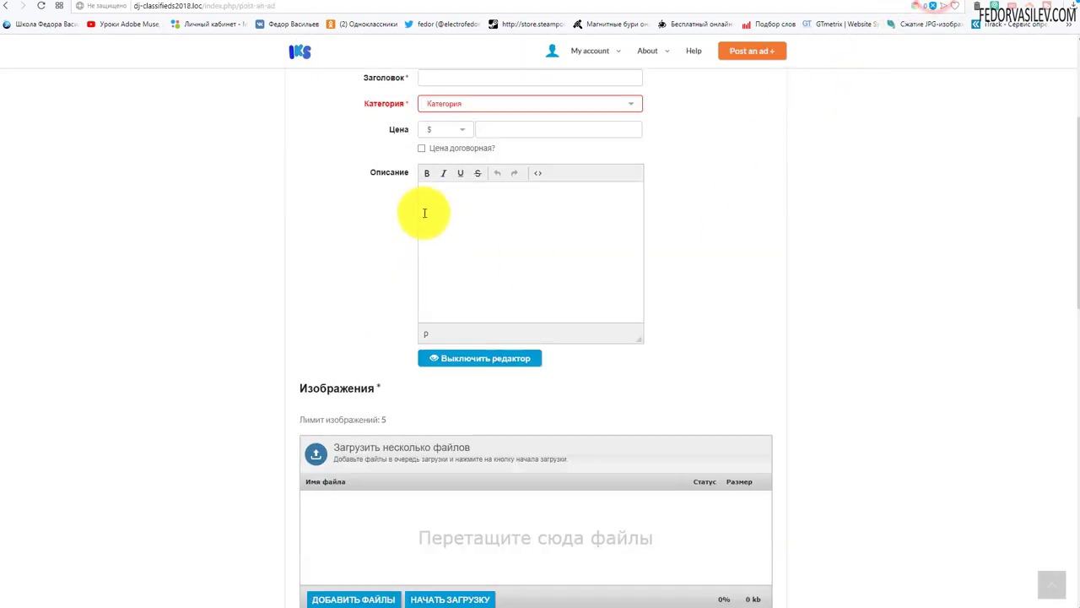
click(540, 173)
click(716, 159)
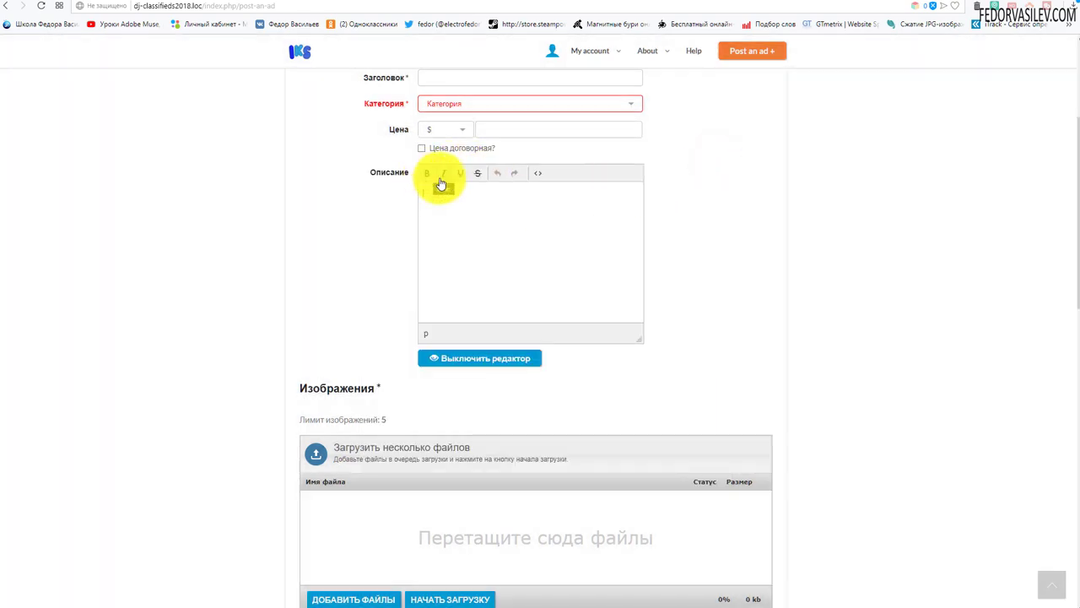
click(535, 174)
click(715, 163)
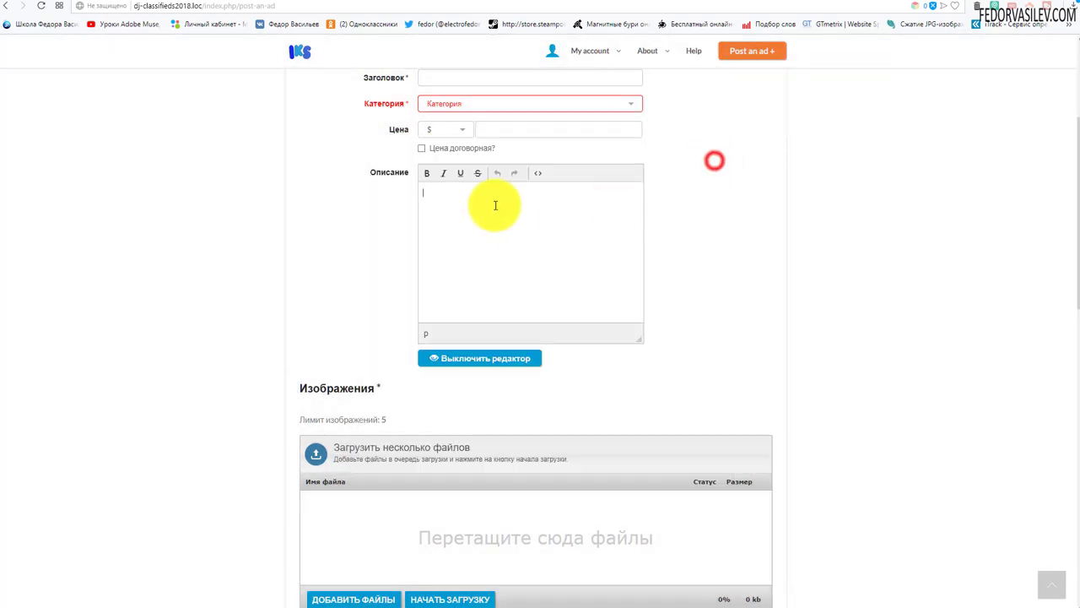
click(512, 361)
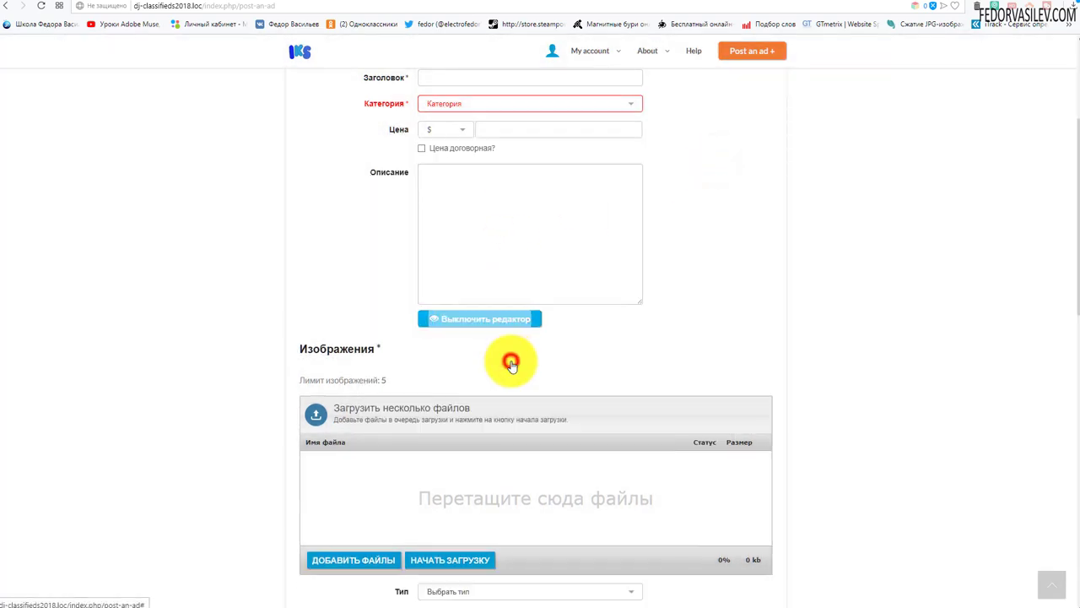
click(453, 323)
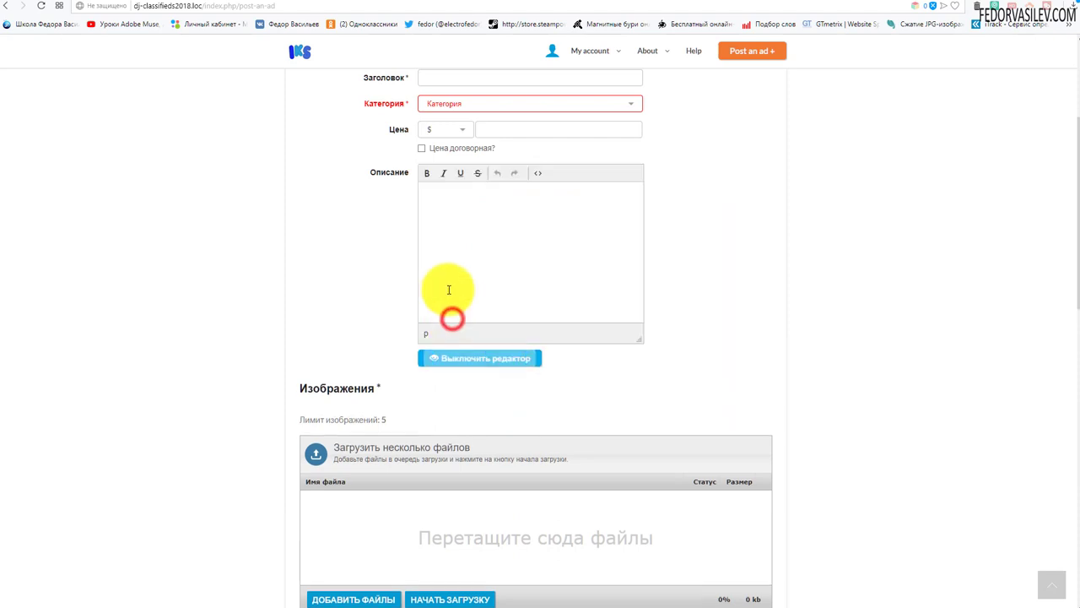
scroll(456, 287, up, 3)
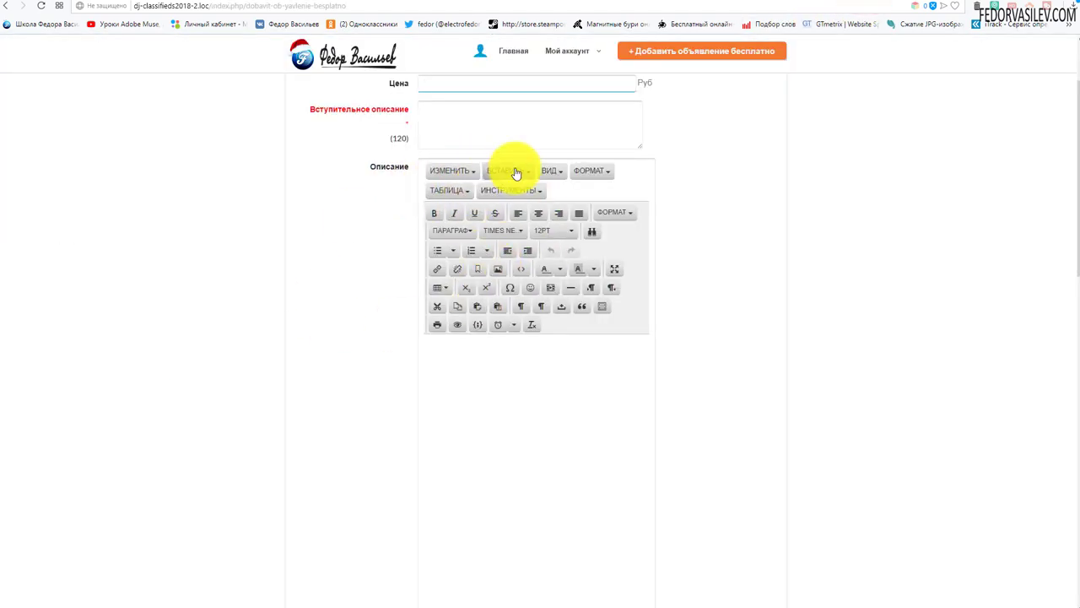
- On the new site's ad form, examine the image upload area and the country and city choices under Местоположение
scroll(591, 190, down, 7)
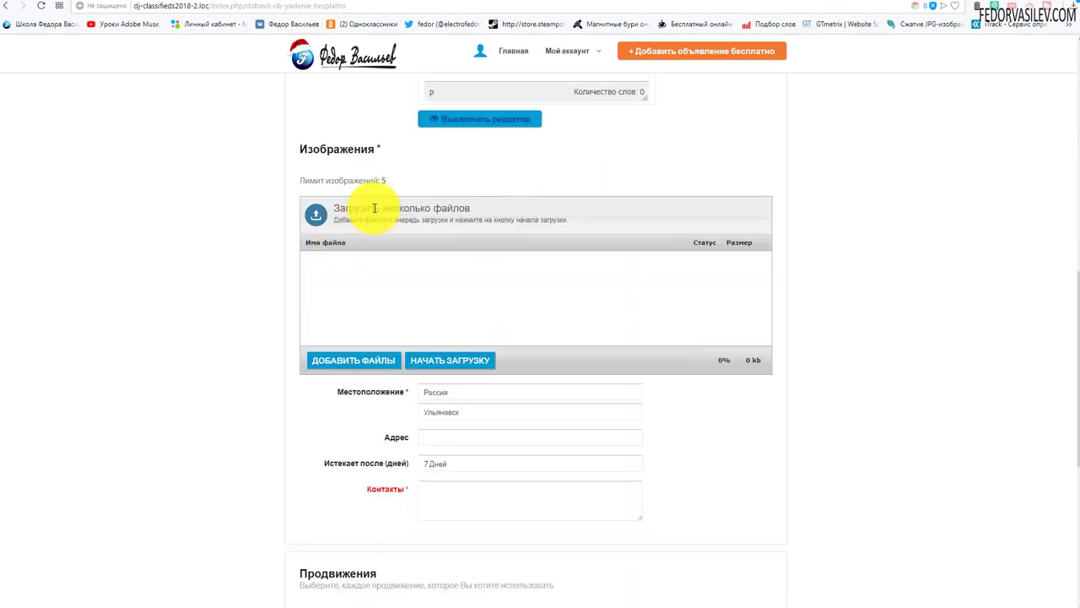
scroll(535, 234, down, 1)
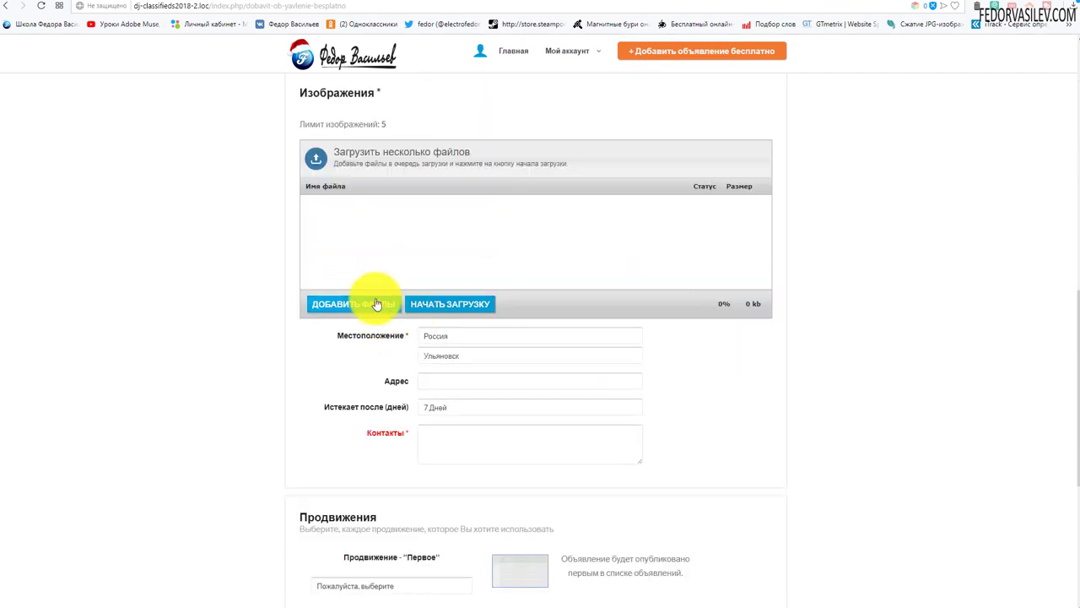
click(441, 334)
click(368, 353)
click(440, 354)
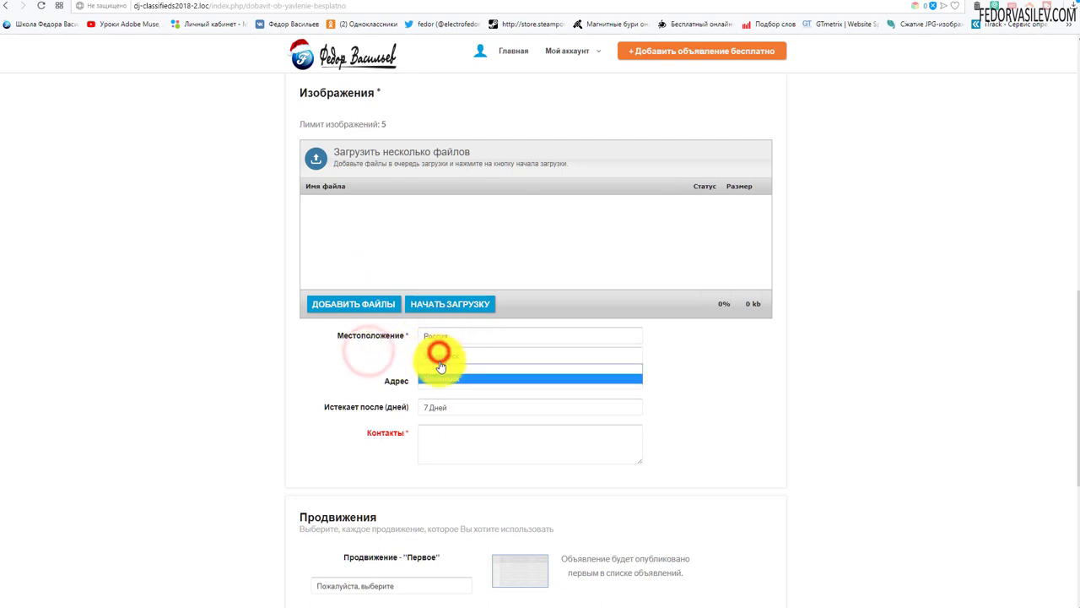
click(395, 363)
scroll(434, 347, down, 1)
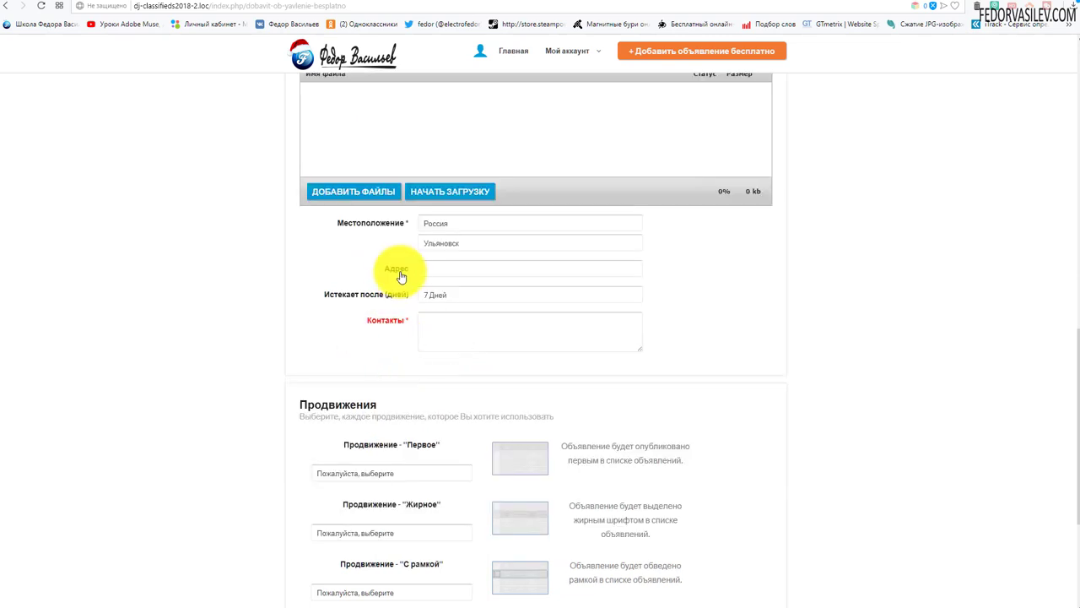
- Try the paid "14 Дней - 1.00 Руб" option for the ad's expiry period, and set it back to 7 Дней
click(443, 300)
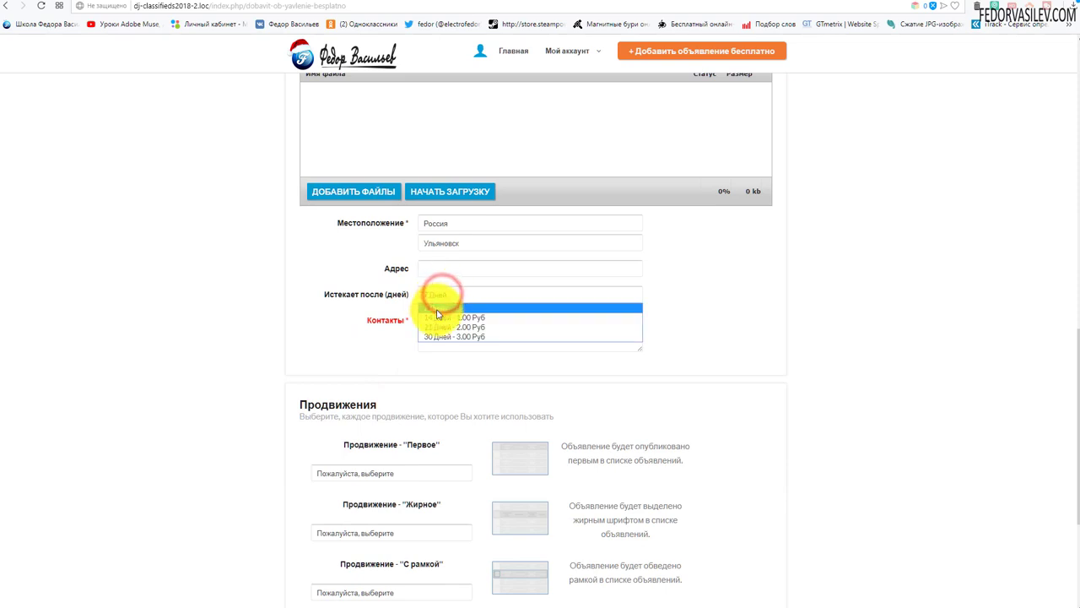
click(380, 305)
click(438, 295)
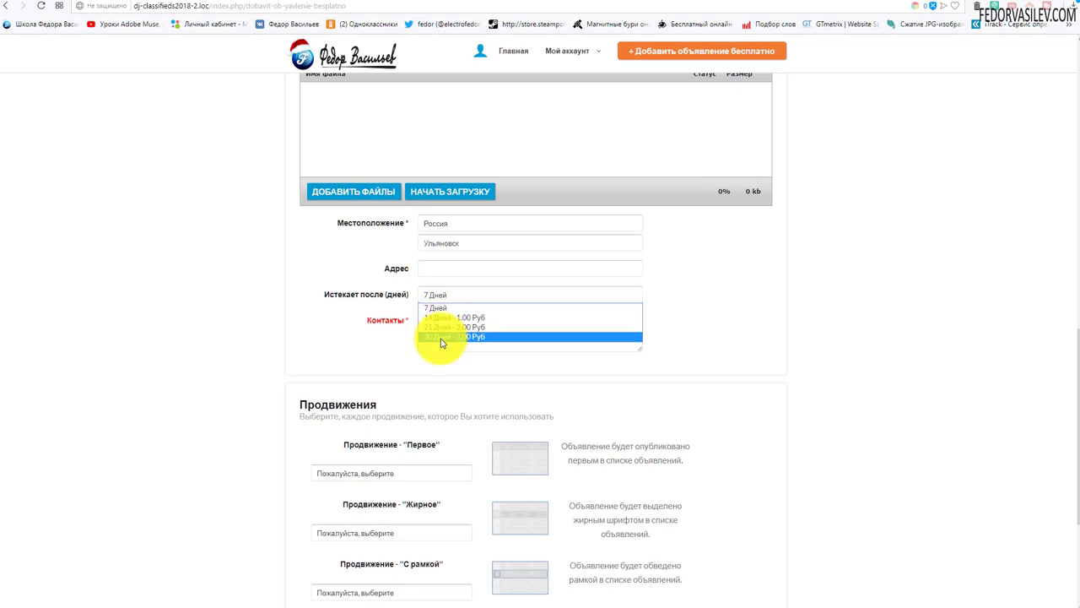
click(438, 317)
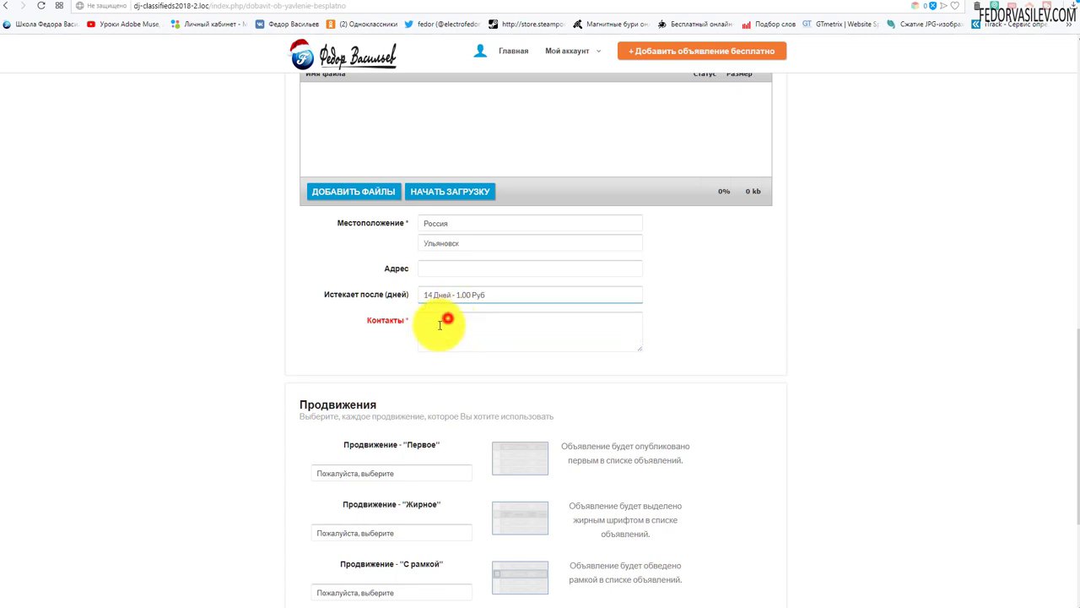
click(436, 295)
click(438, 338)
click(443, 313)
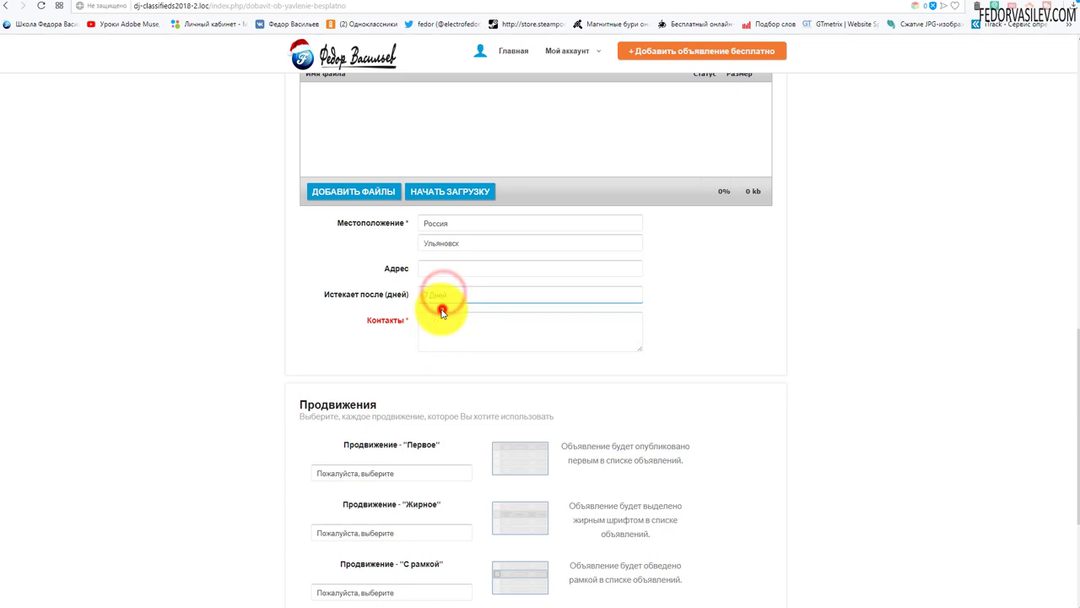
click(431, 299)
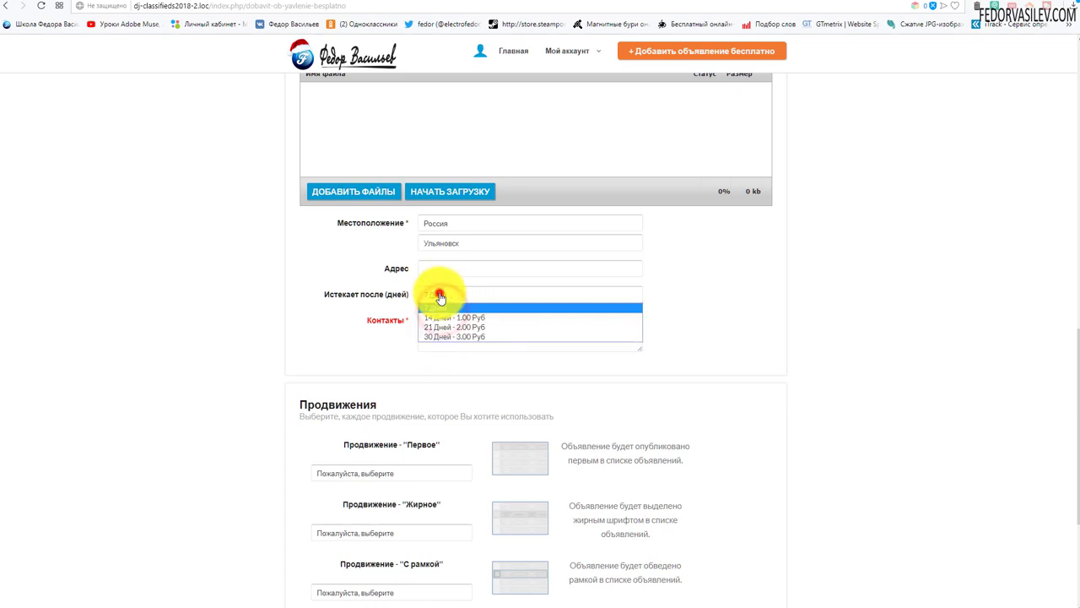
click(358, 344)
click(470, 335)
- Read through the Продвижения section and view the enlarged preview images of the promotion types
scroll(498, 215, down, 3)
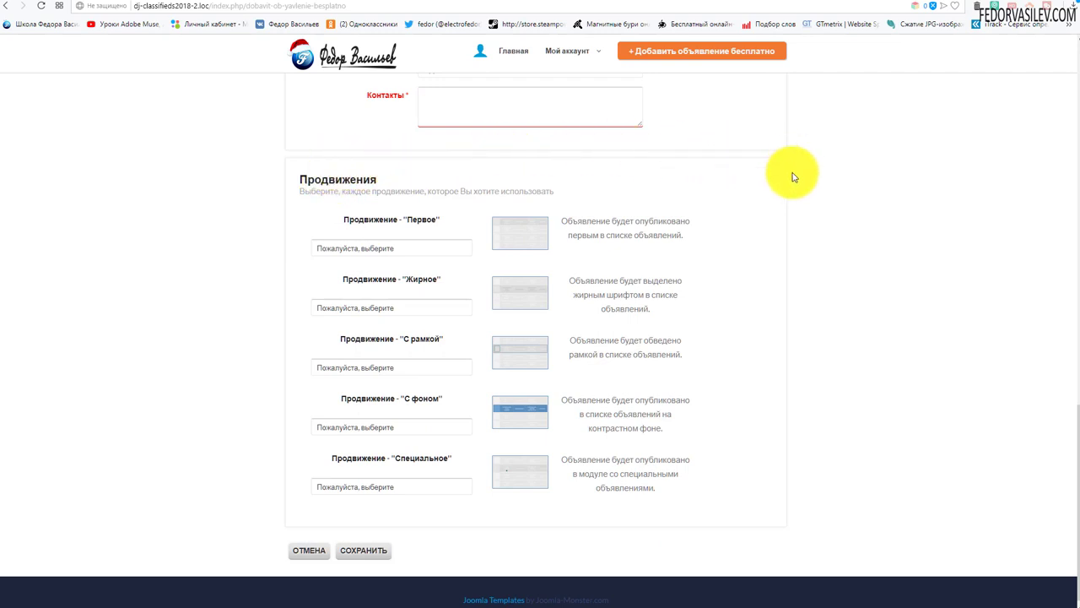
drag(322, 179, 551, 226)
click(685, 186)
mouse_move(515, 239)
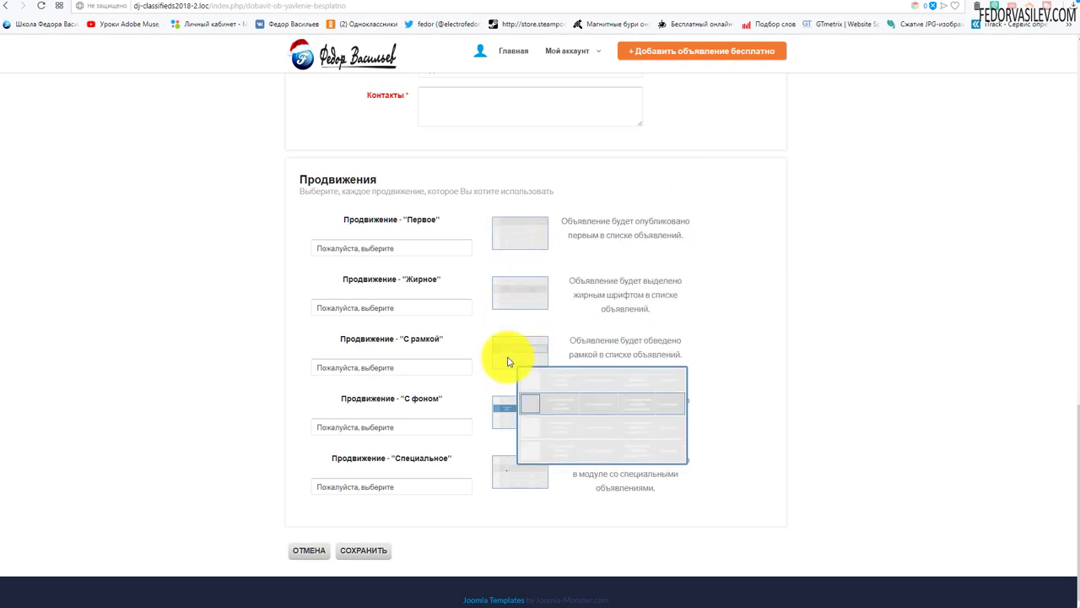
mouse_move(509, 410)
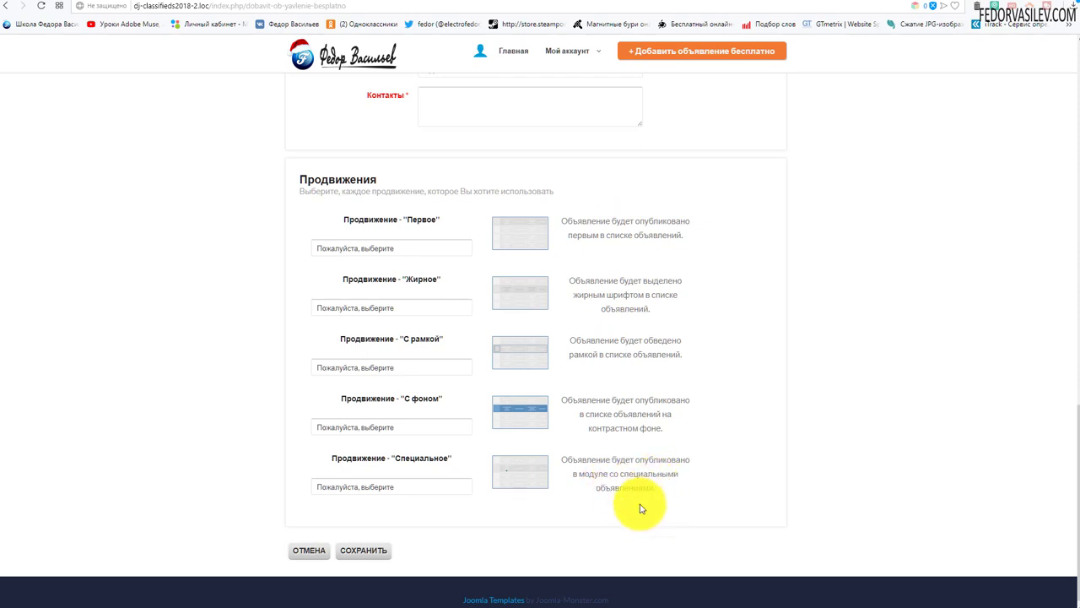
mouse_move(512, 479)
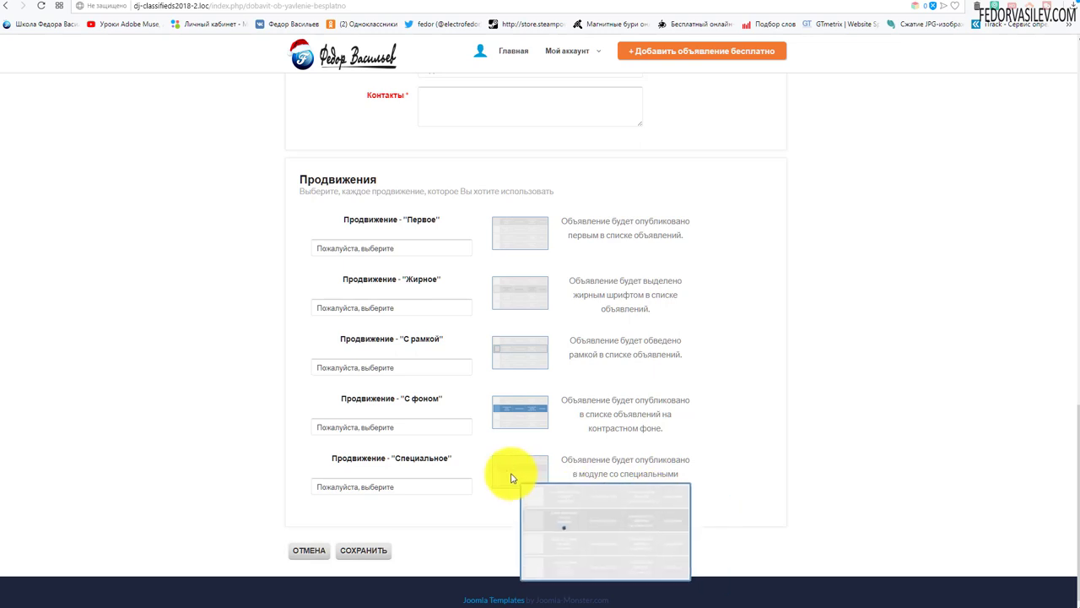
- Check the choices offered for the "Специальное" promotion without selecting one, and review the rest of the promotions section
click(419, 487)
click(368, 509)
click(354, 487)
click(347, 510)
click(349, 487)
click(350, 494)
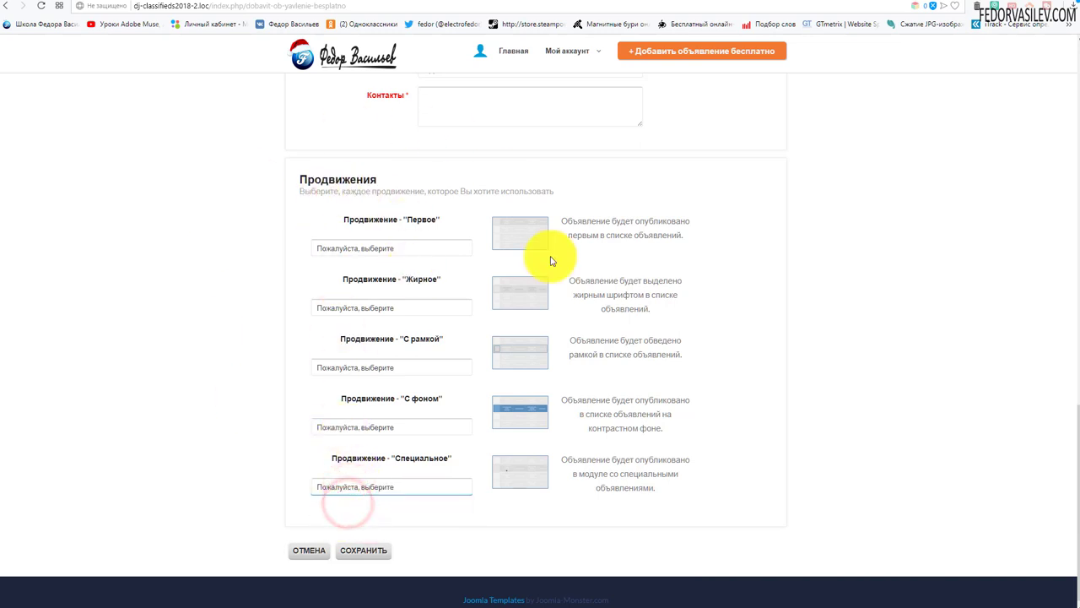
scroll(531, 270, down, 1)
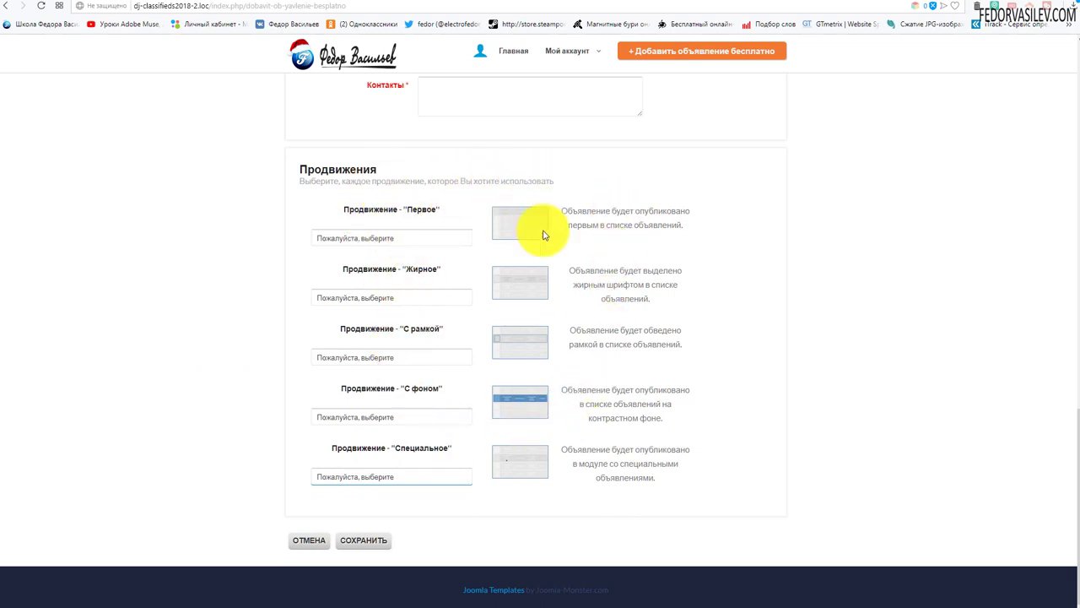
- Look back over the ad form from the Продвижения section through images and description editor to the title, category and price fields
mouse_move(528, 279)
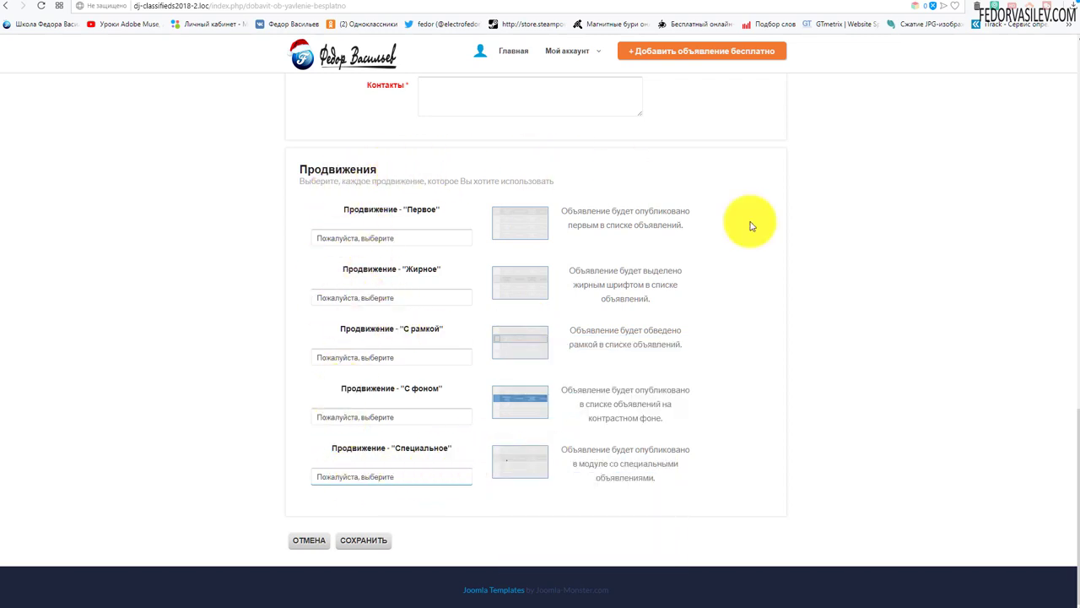
scroll(702, 357, up, 5)
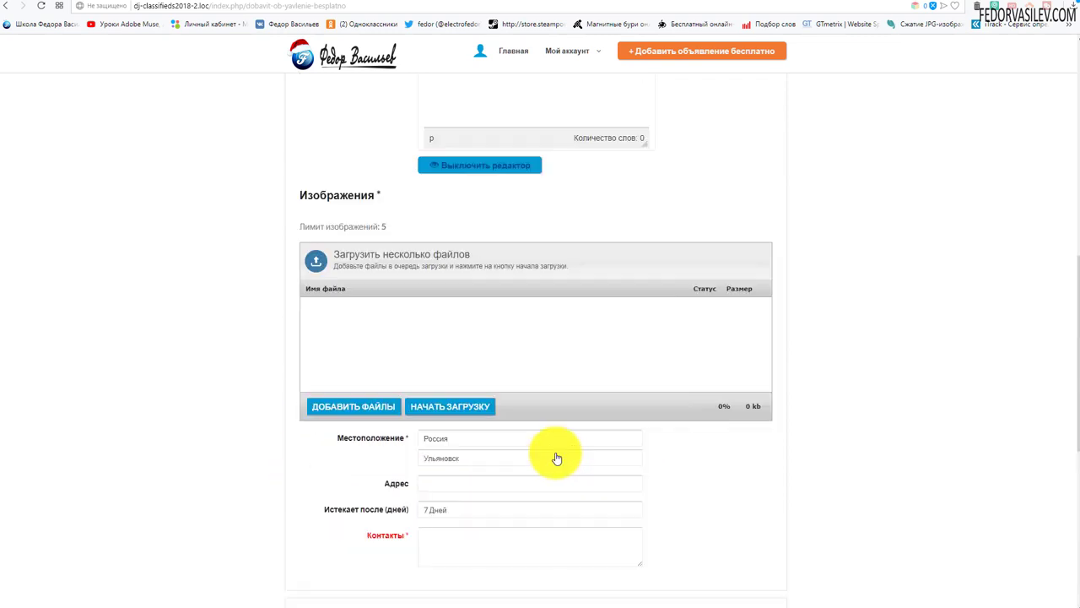
scroll(551, 458, up, 7)
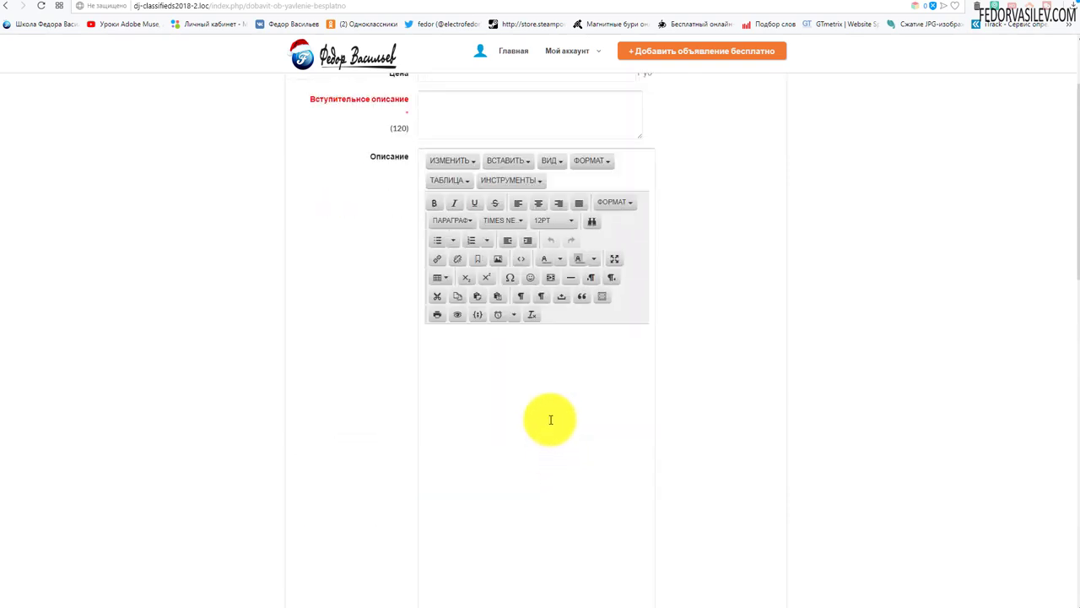
scroll(376, 291, down, 1)
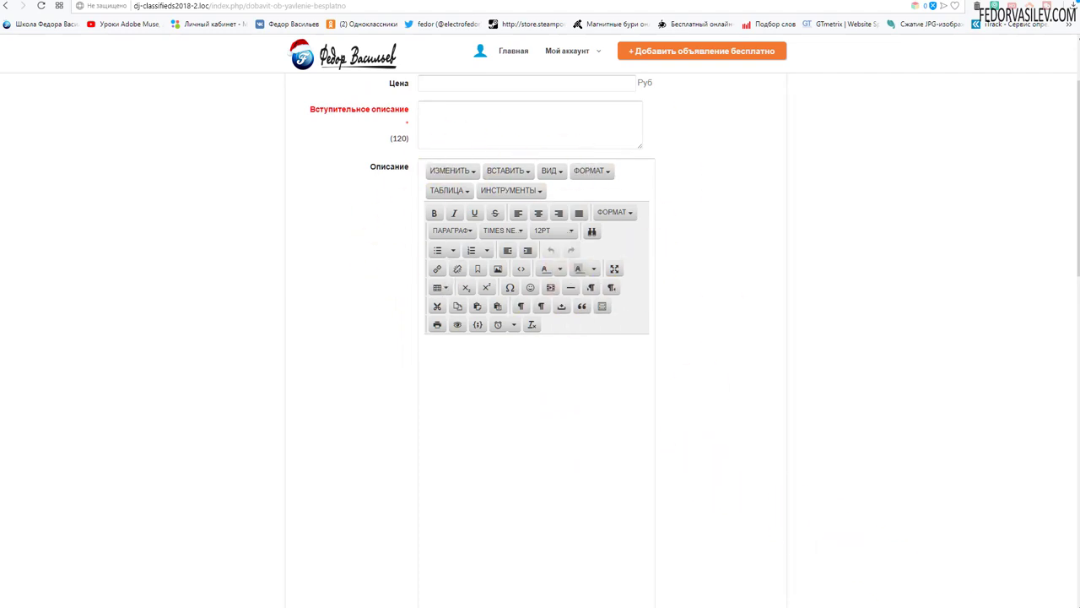
scroll(1001, 579, up, 1)
scroll(591, 241, down, 1)
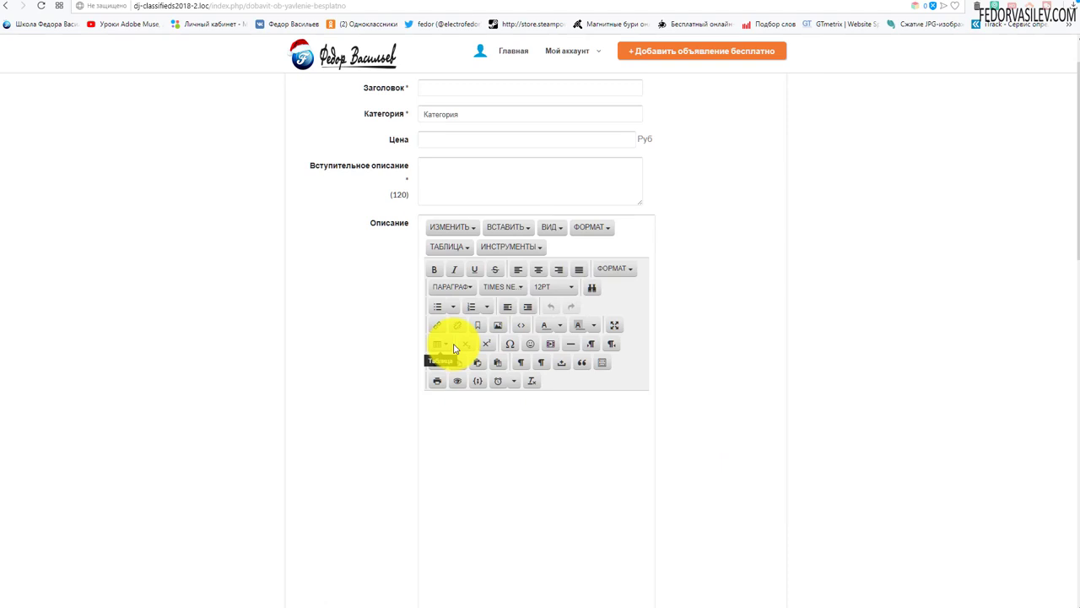
scroll(500, 331, up, 1)
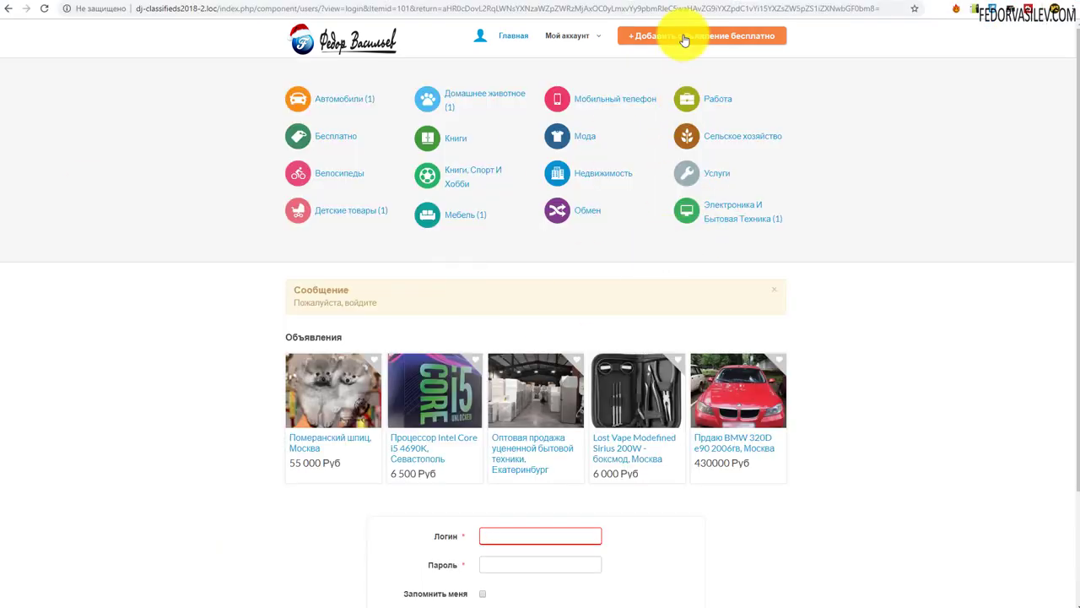
- In the other browser, where no one is logged in, examine the login page that guests reach through "+ Добавить объявление бесплатно"
scroll(450, 165, down, 2)
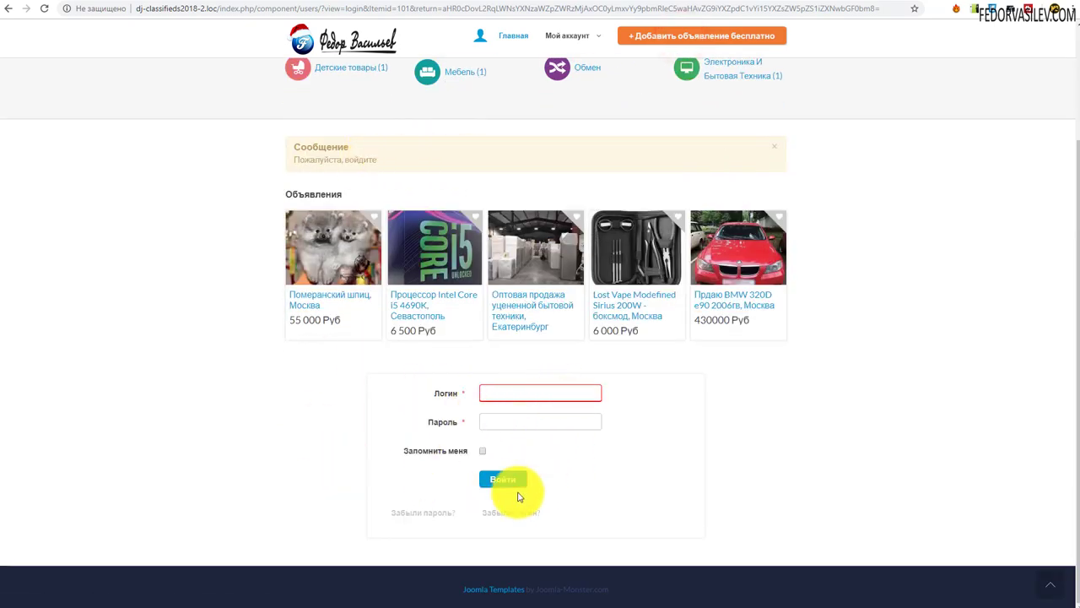
click(594, 393)
scroll(599, 355, up, 2)
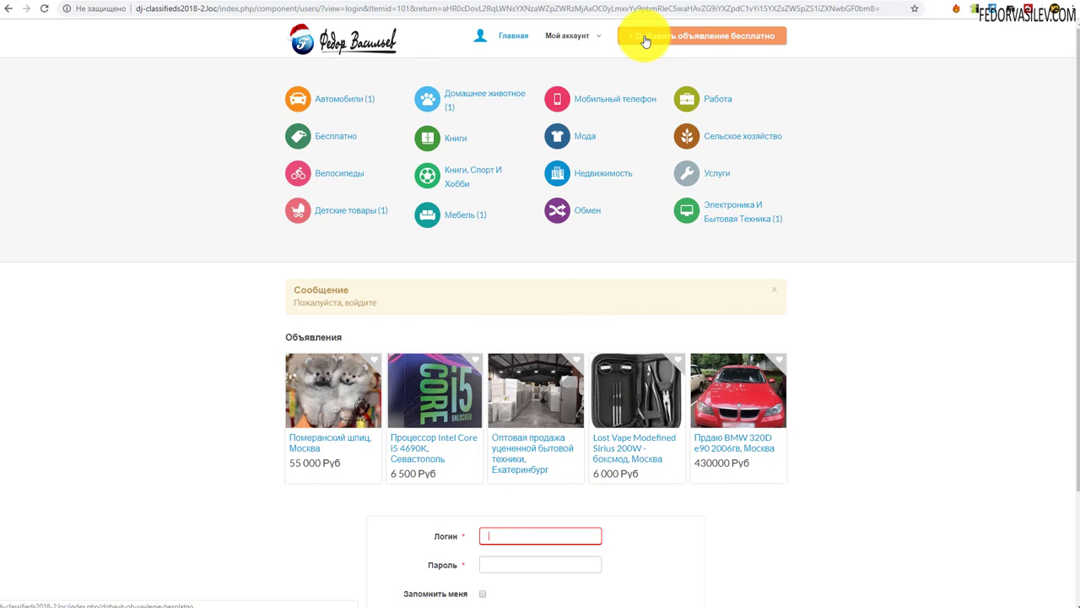
scroll(646, 41, down, 2)
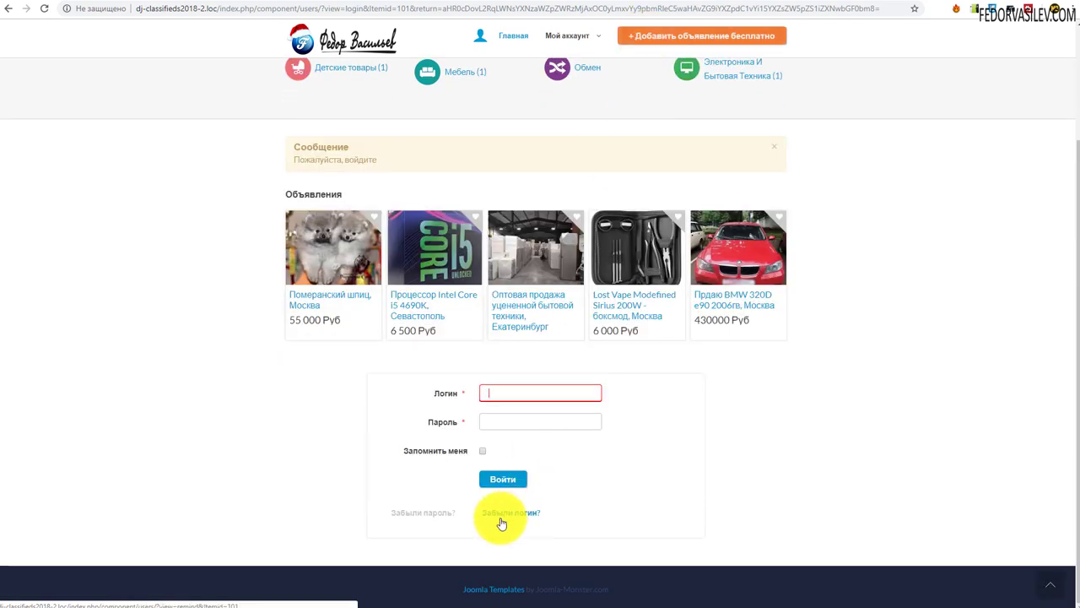
scroll(627, 76, up, 2)
scroll(627, 76, down, 2)
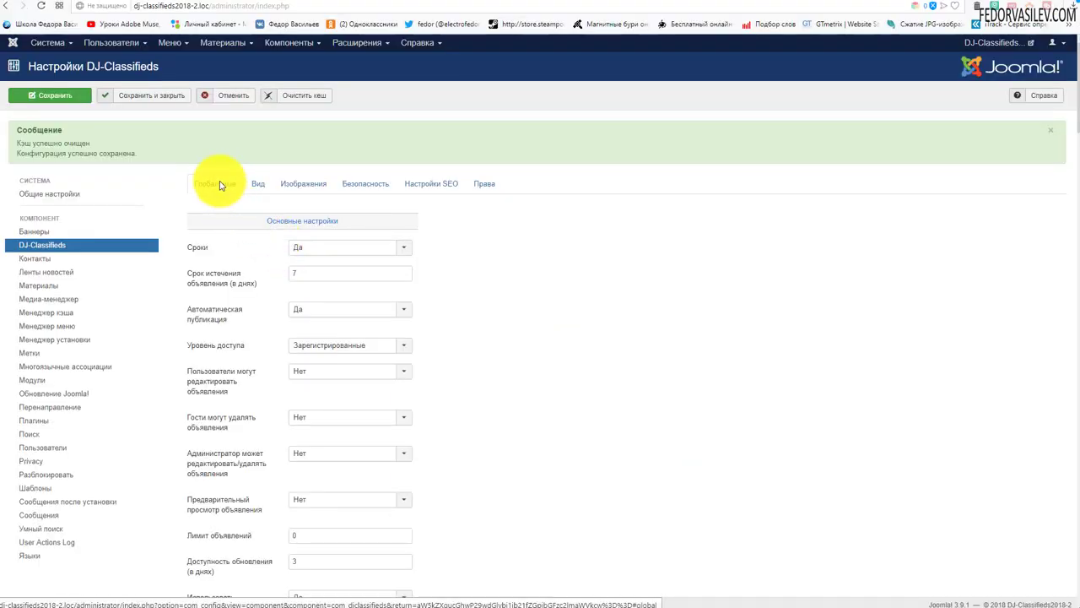
- In the DJ-Classifieds global settings, set Уровень доступа to Все and save the configuration
click(402, 348)
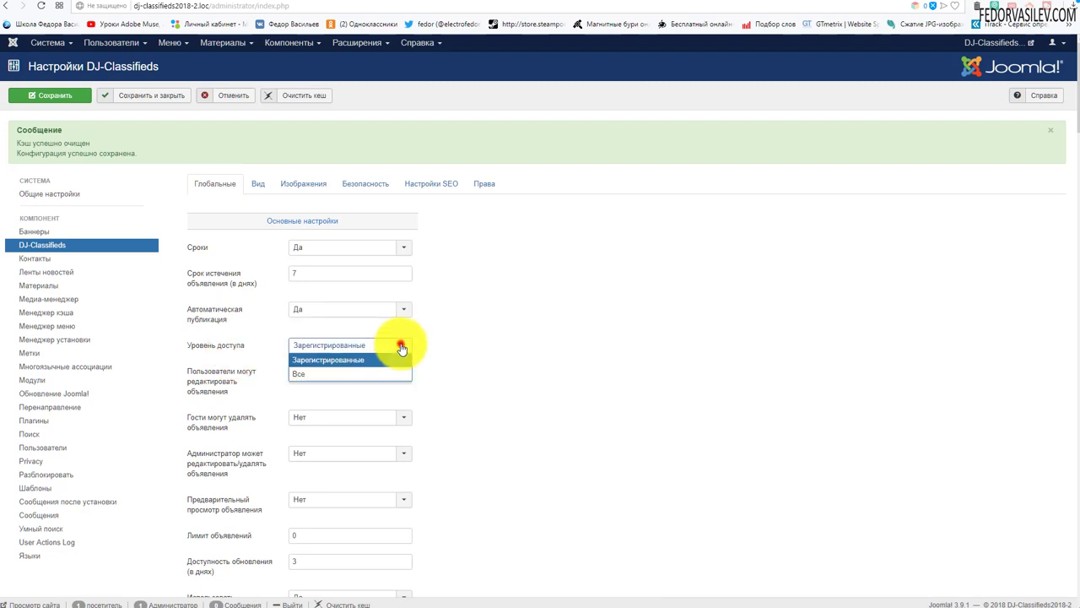
click(388, 379)
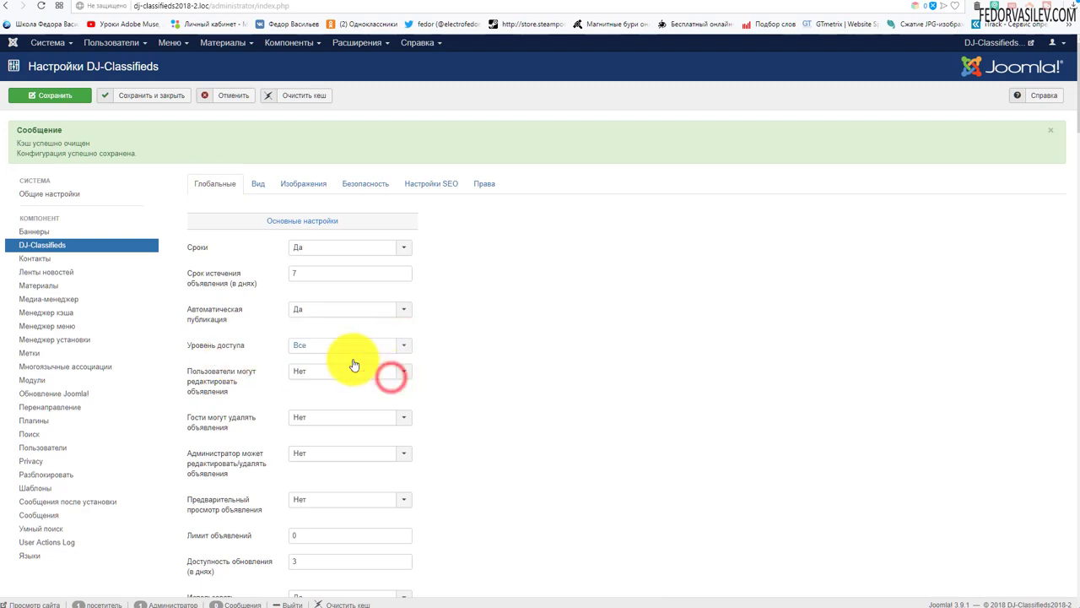
click(71, 96)
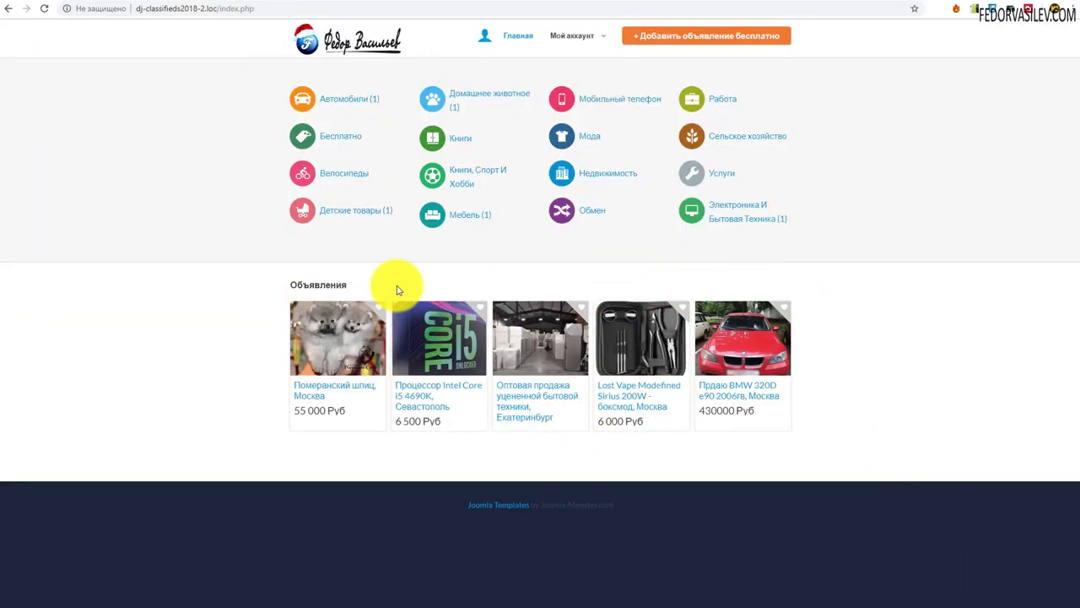
- Open the new ad form as a guest from "+ Добавить объявление бесплатно" and check its description editor
click(680, 36)
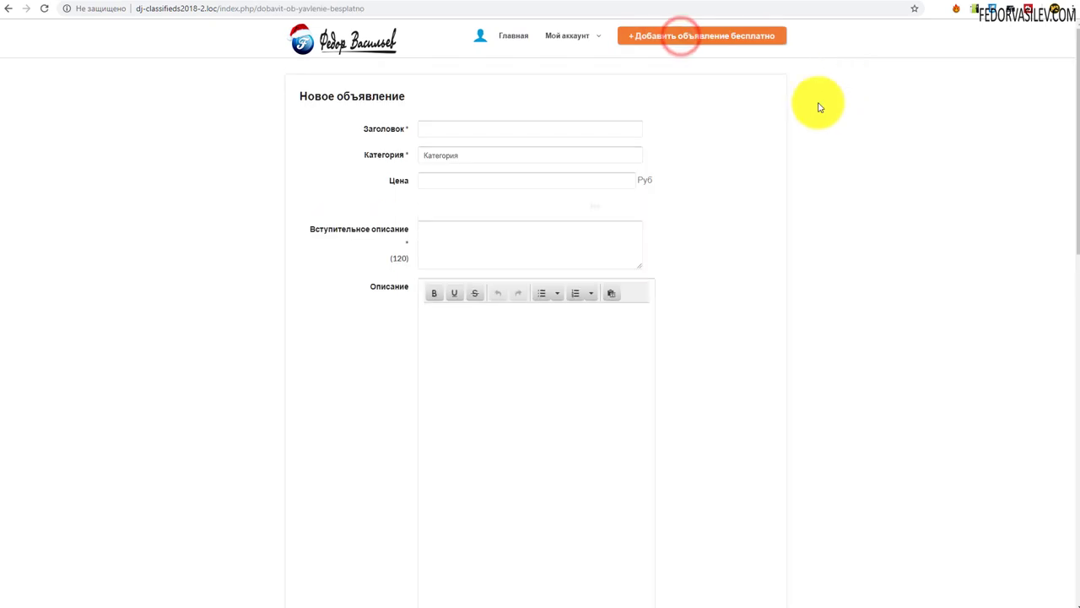
scroll(397, 261, down, 2)
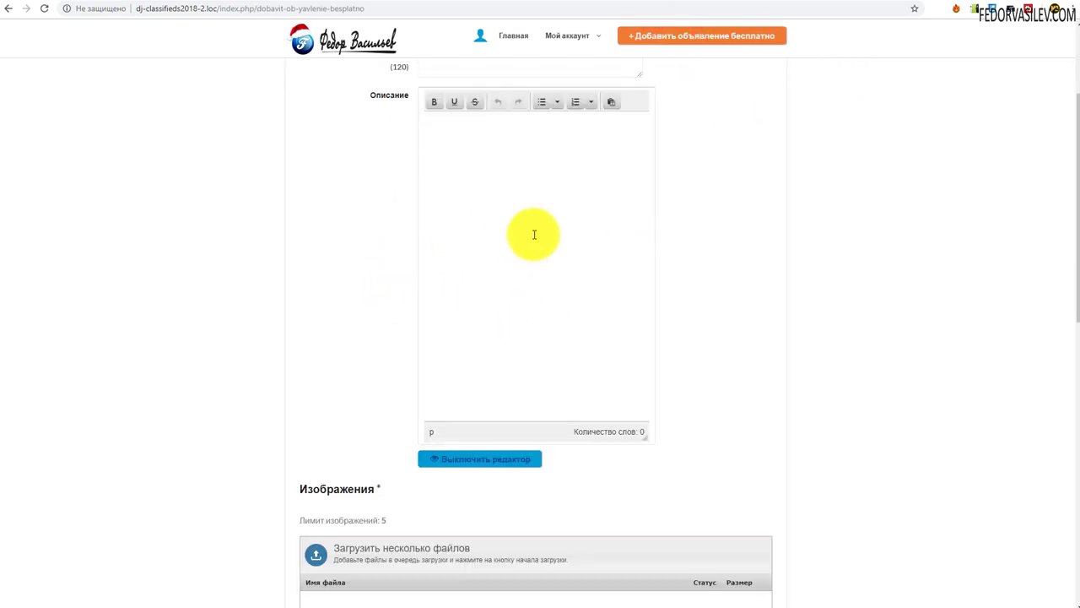
scroll(534, 235, up, 1)
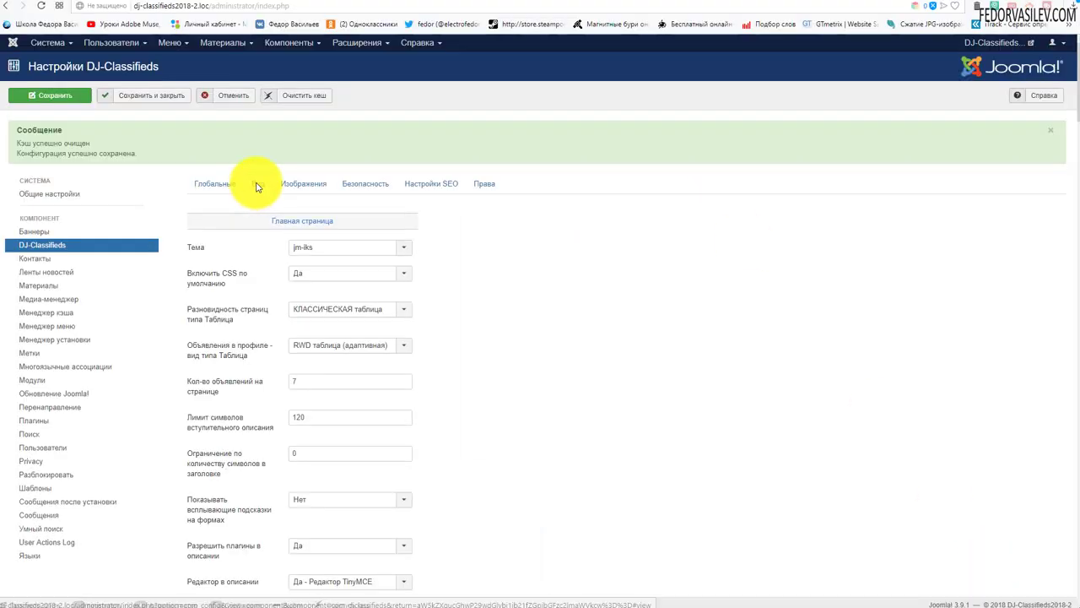
- In the DJ-Classifieds view settings, set Редактор в описании to Нет and save the configuration
scroll(470, 217, down, 5)
scroll(495, 248, down, 2)
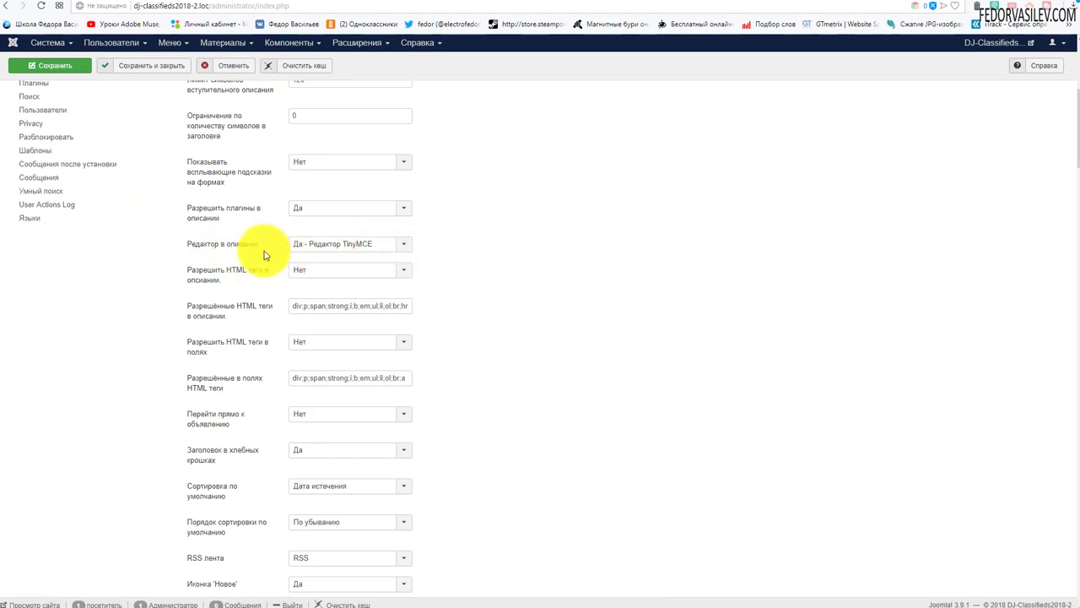
mouse_move(245, 250)
click(391, 243)
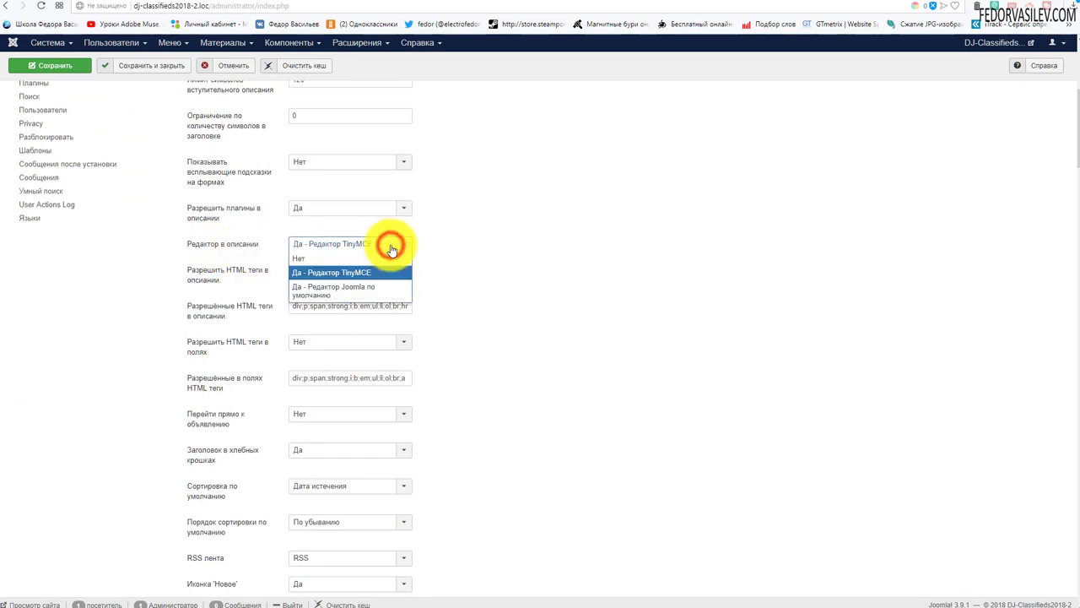
click(362, 262)
click(59, 65)
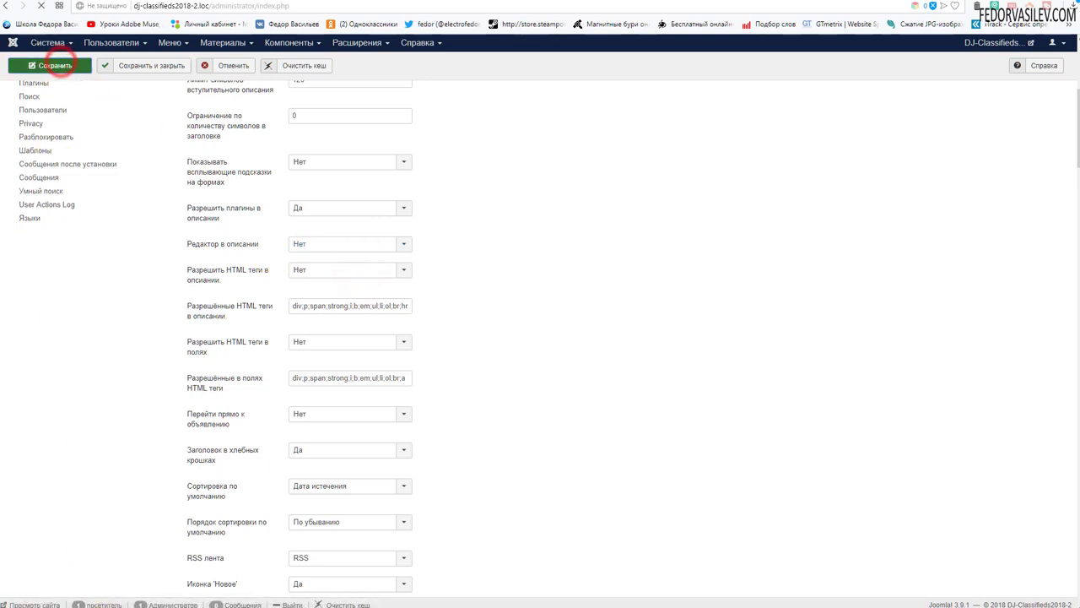
- Switch to the guest browser and review the whole ad form with the Описание editor disabled, from the title down to Продвижения
key(alt+Tab)
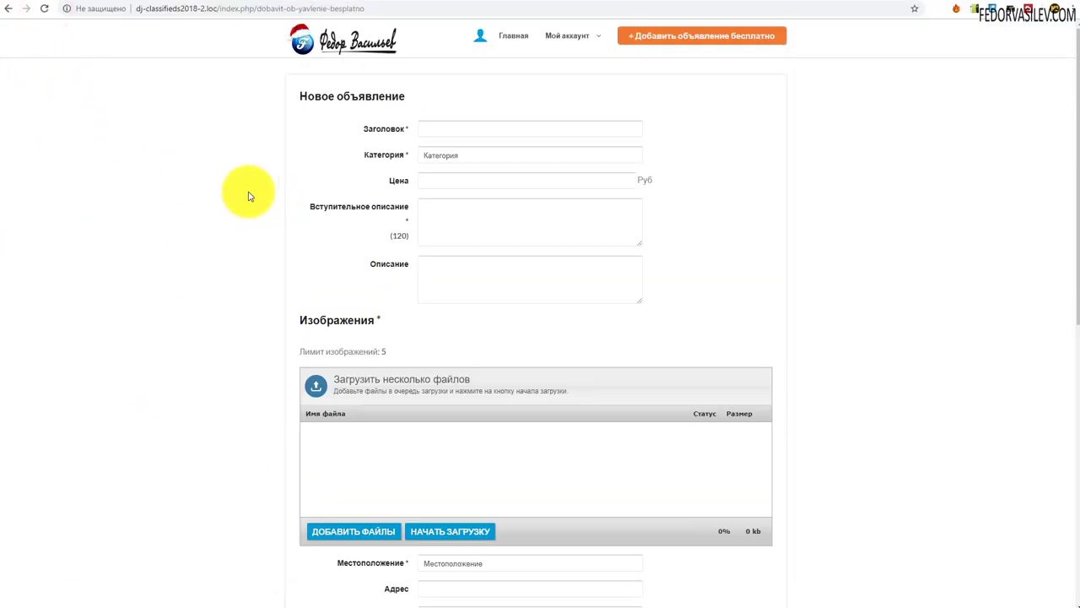
scroll(511, 233, down, 7)
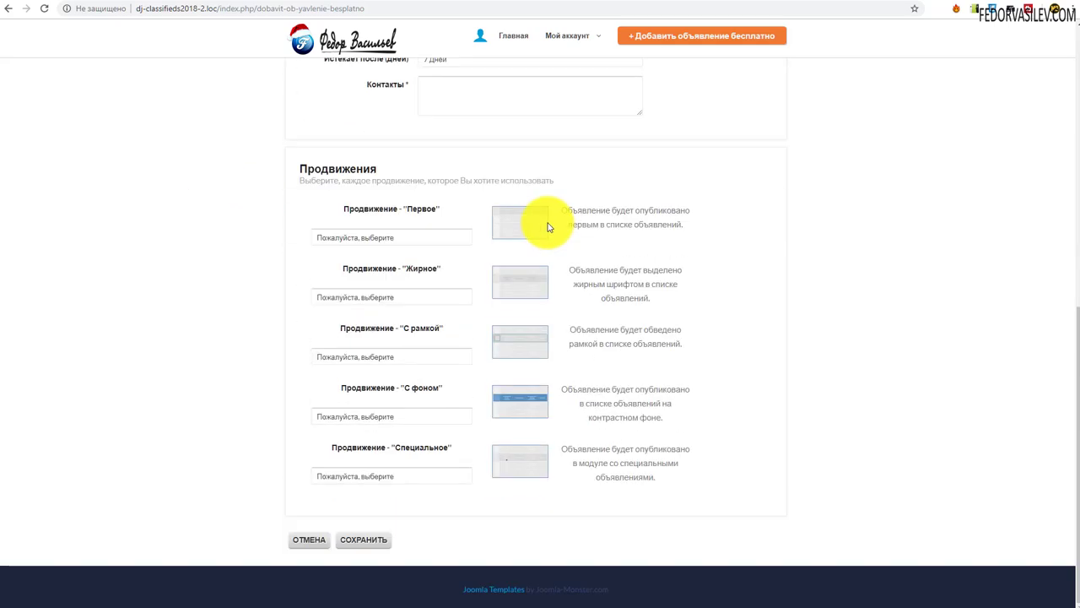
mouse_move(687, 270)
scroll(687, 270, up, 7)
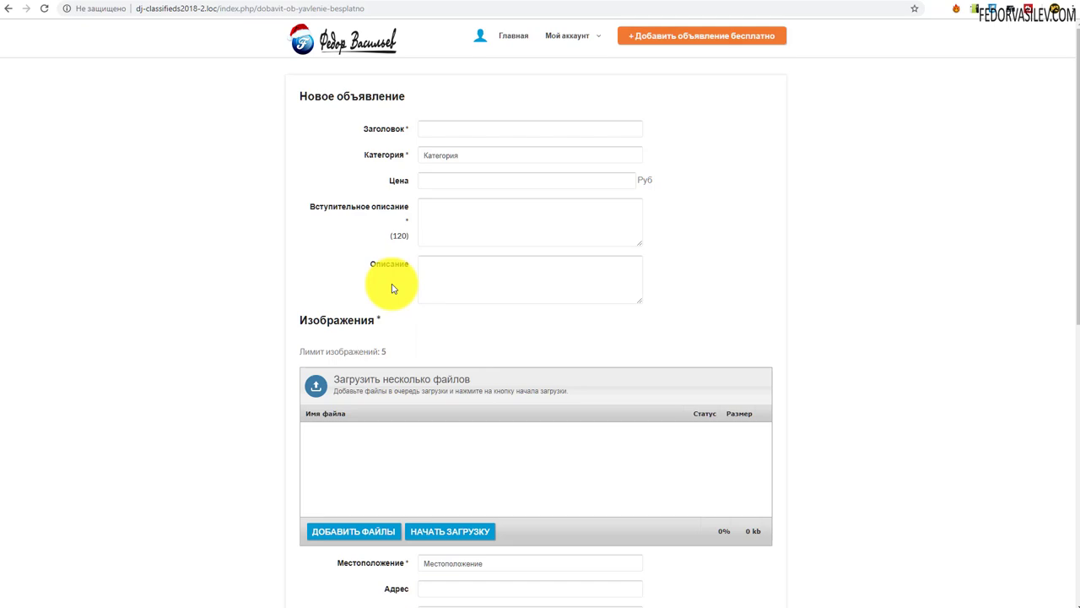
scroll(405, 131, down, 6)
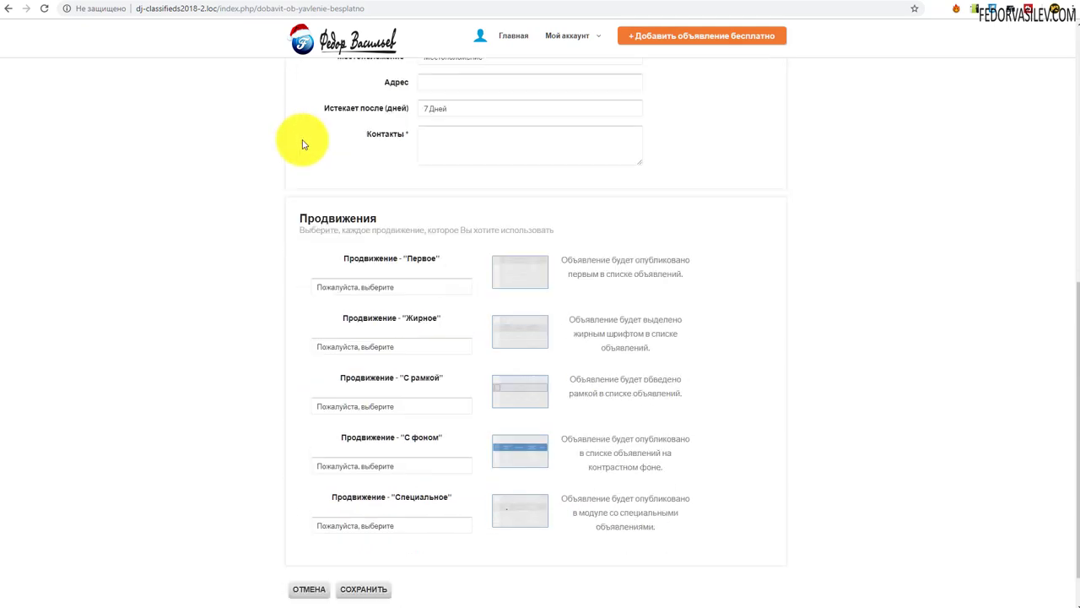
scroll(304, 144, down, 1)
scroll(302, 144, up, 7)
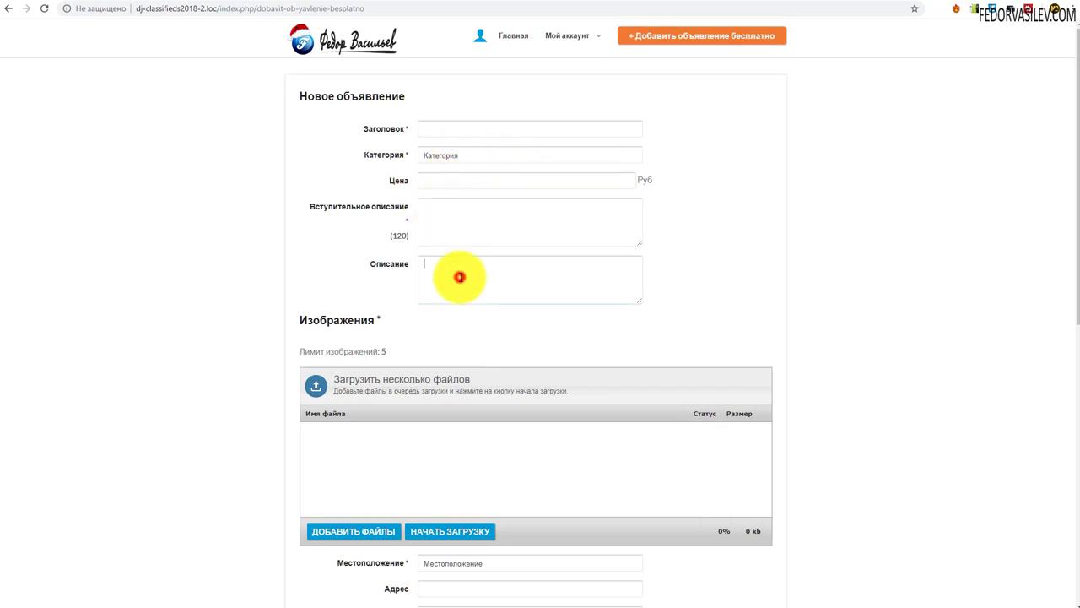
scroll(460, 277, down, 10)
scroll(748, 268, up, 7)
scroll(748, 268, up, 2)
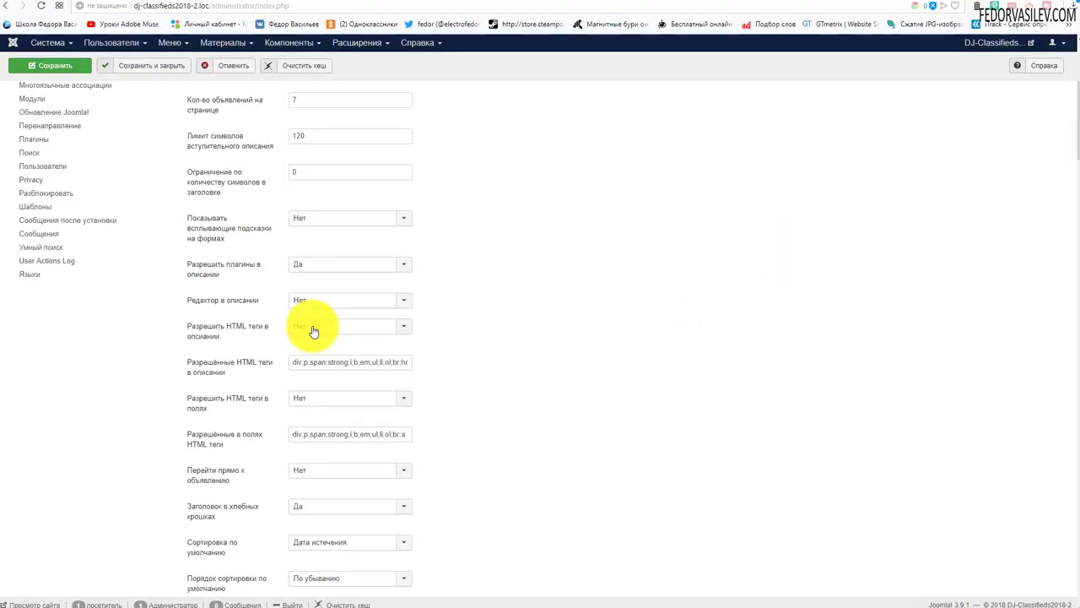
- Set Редактор в описании to "Да - Редактор Joomla по умолчанию", save, and reload the guest ad form to check the editor
click(316, 301)
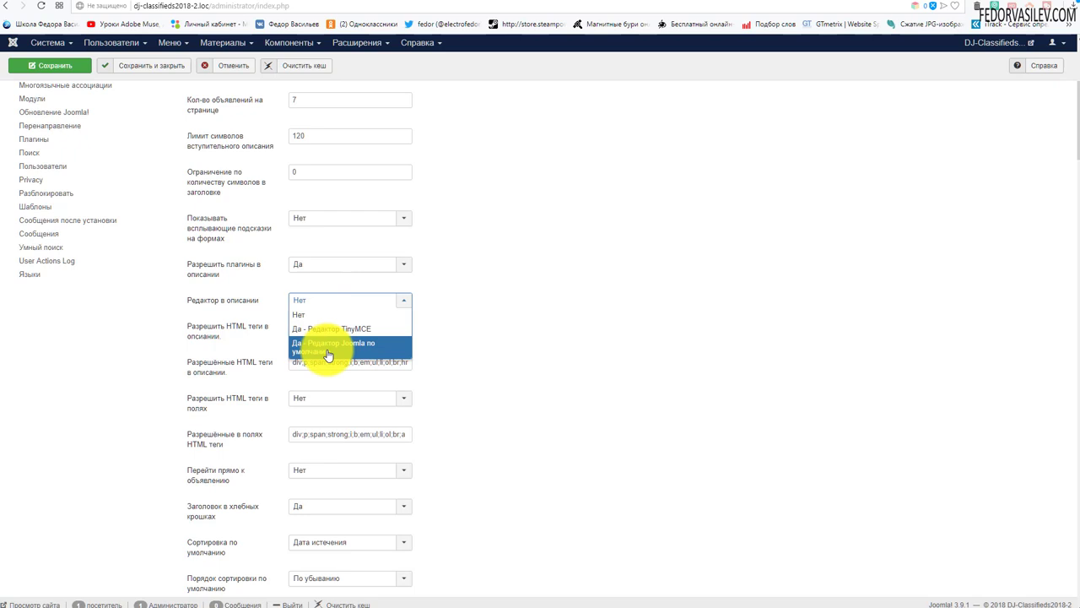
click(358, 352)
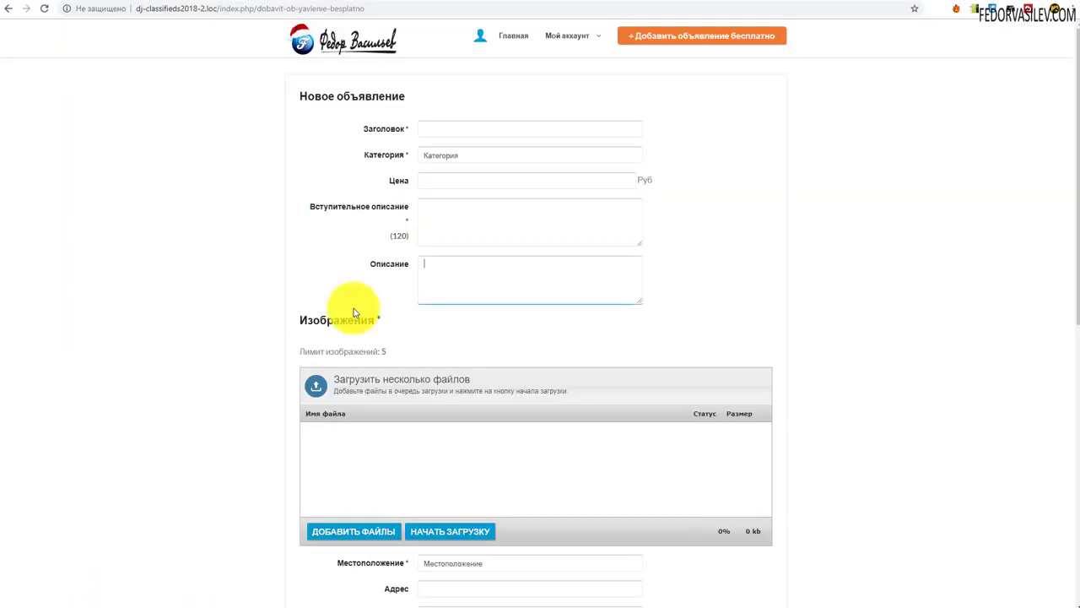
click(45, 14)
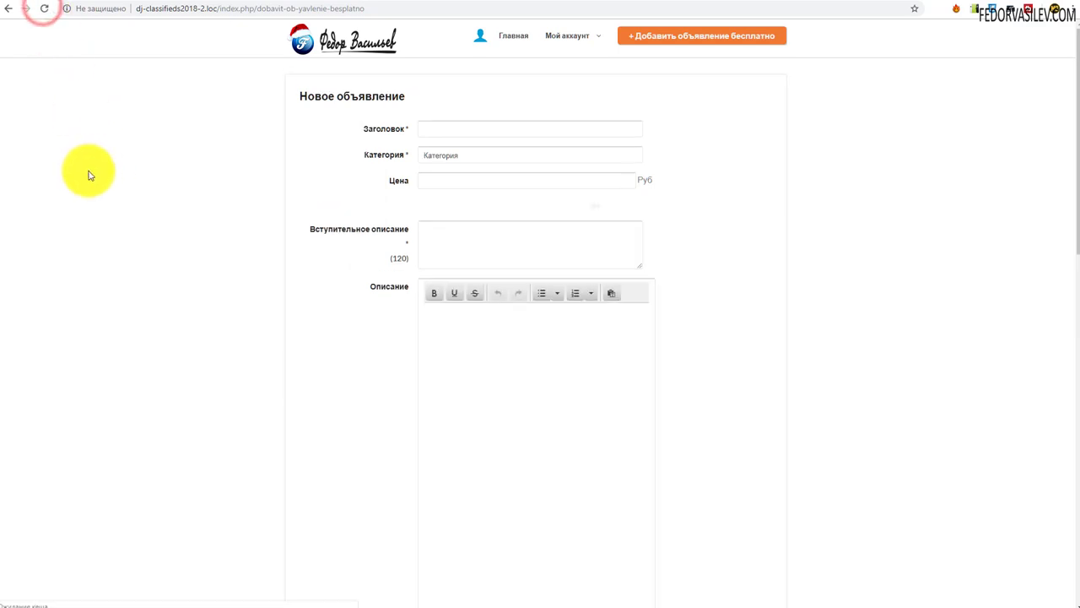
scroll(307, 197, down, 1)
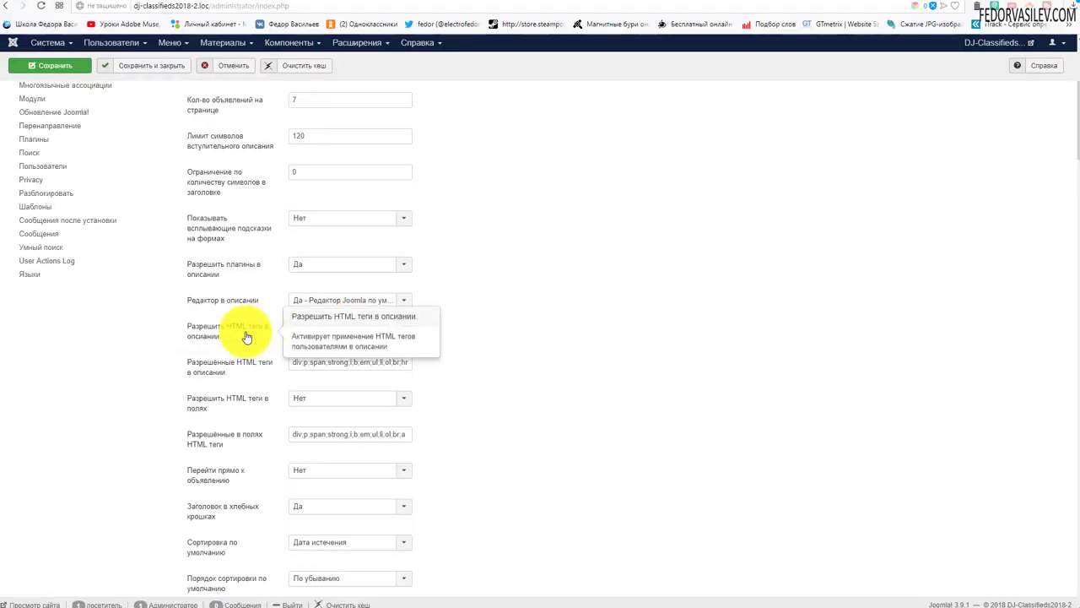
- Check the choices for allowing HTML tags in the description without changing them, and review the HTML tag settings that follow
click(321, 328)
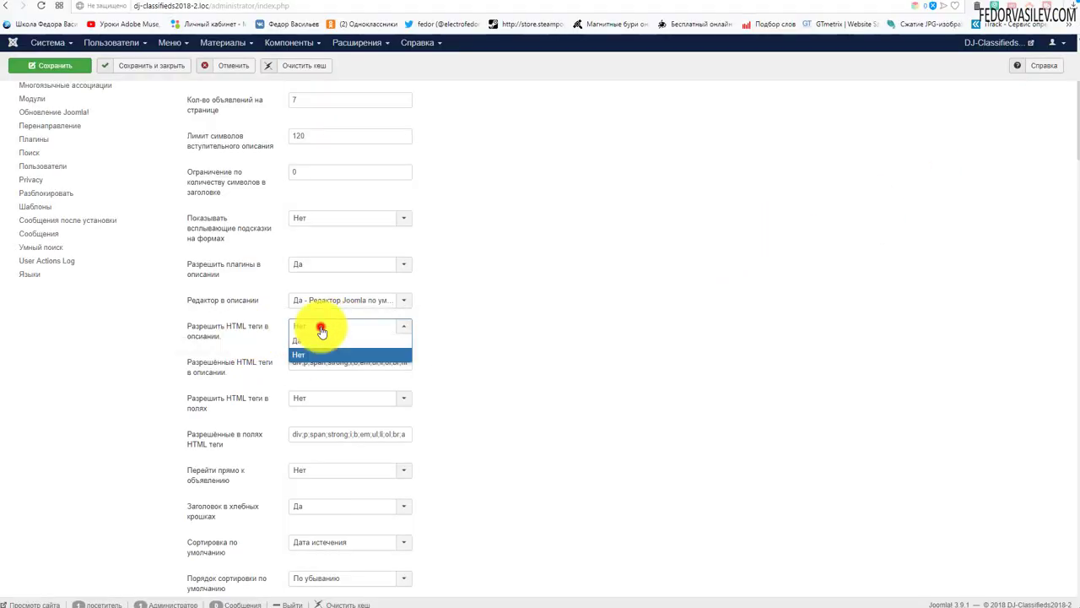
click(485, 302)
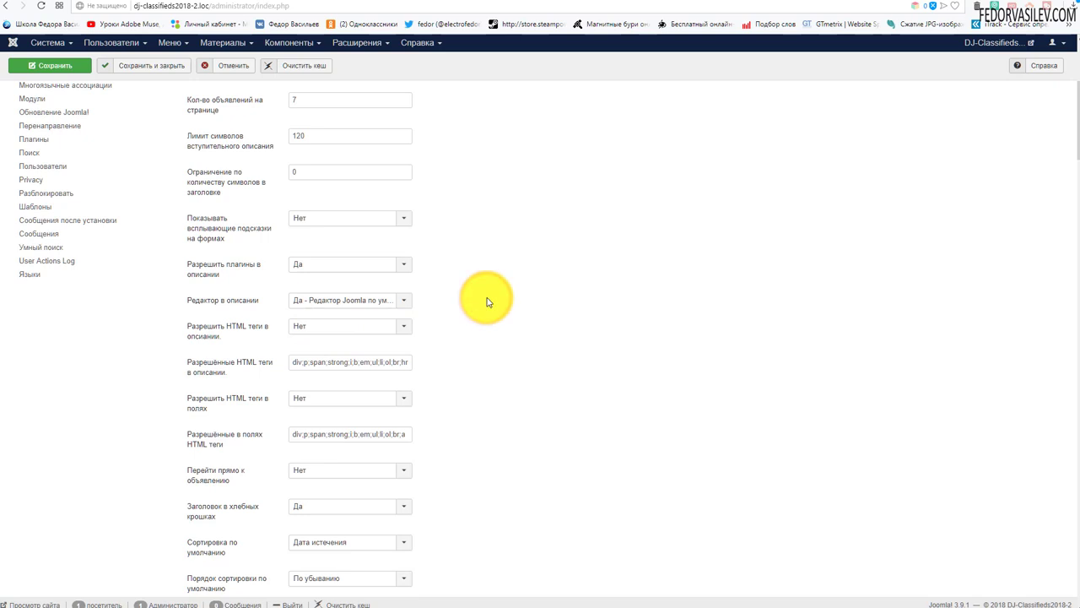
scroll(487, 301, down, 1)
mouse_move(235, 281)
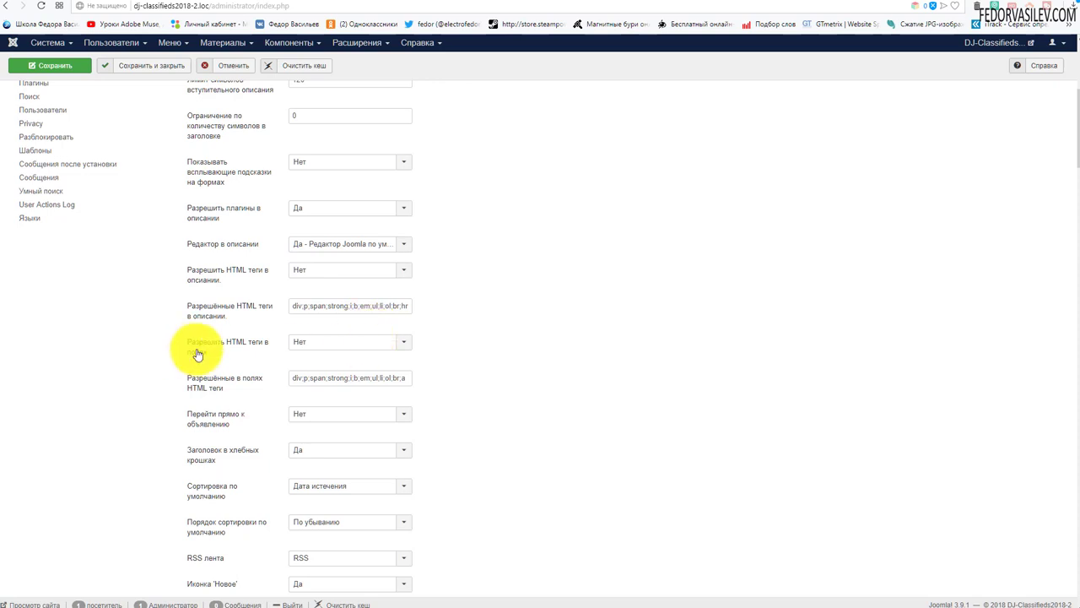
scroll(540, 305, down, 2)
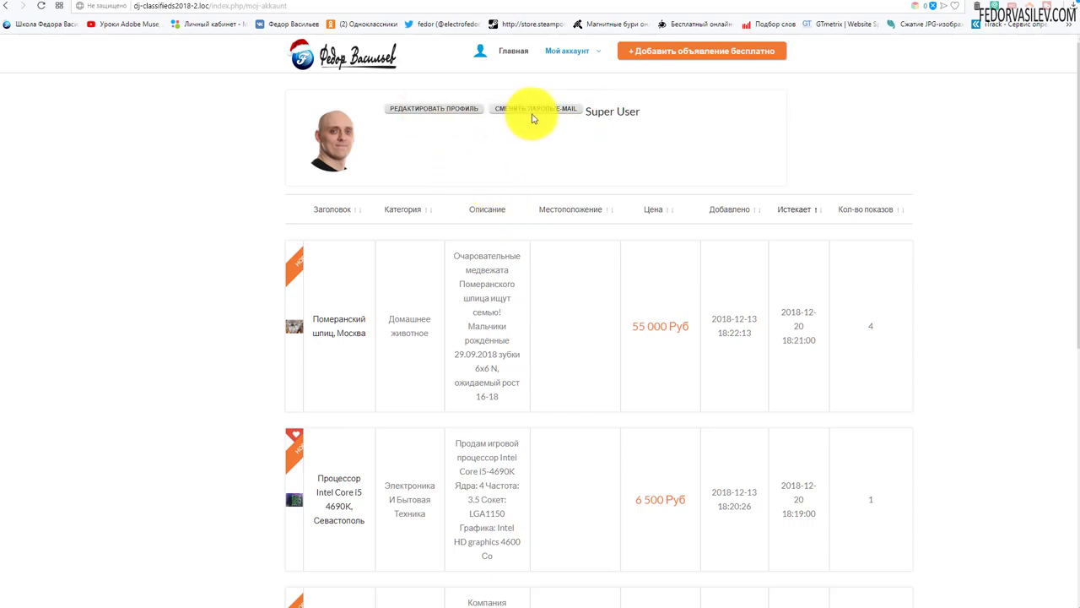
- On the site's Мой аккаунт page, look through the user's ad list and go to Редактировать профиль
scroll(542, 116, down, 10)
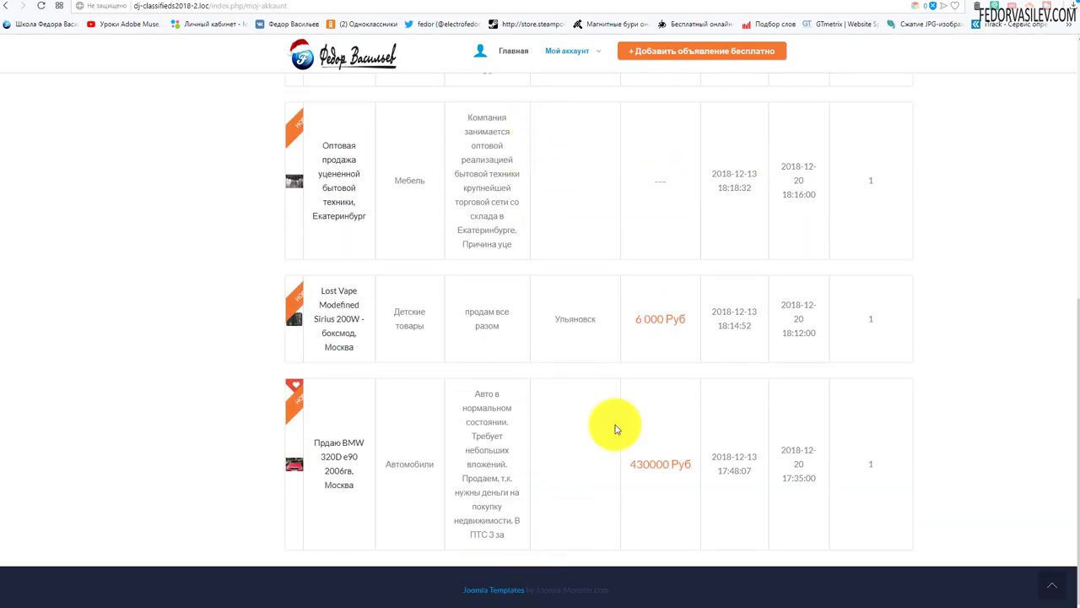
scroll(572, 535, up, 10)
click(580, 59)
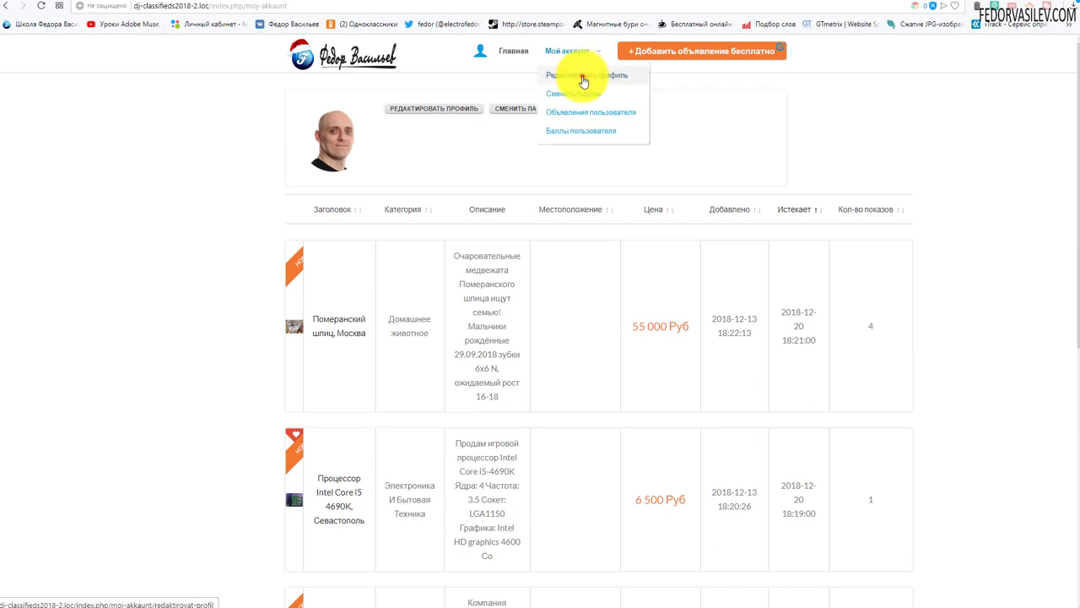
- Review the site's Редактировать профиль page, and look through the whole Сменить пароль form
click(584, 77)
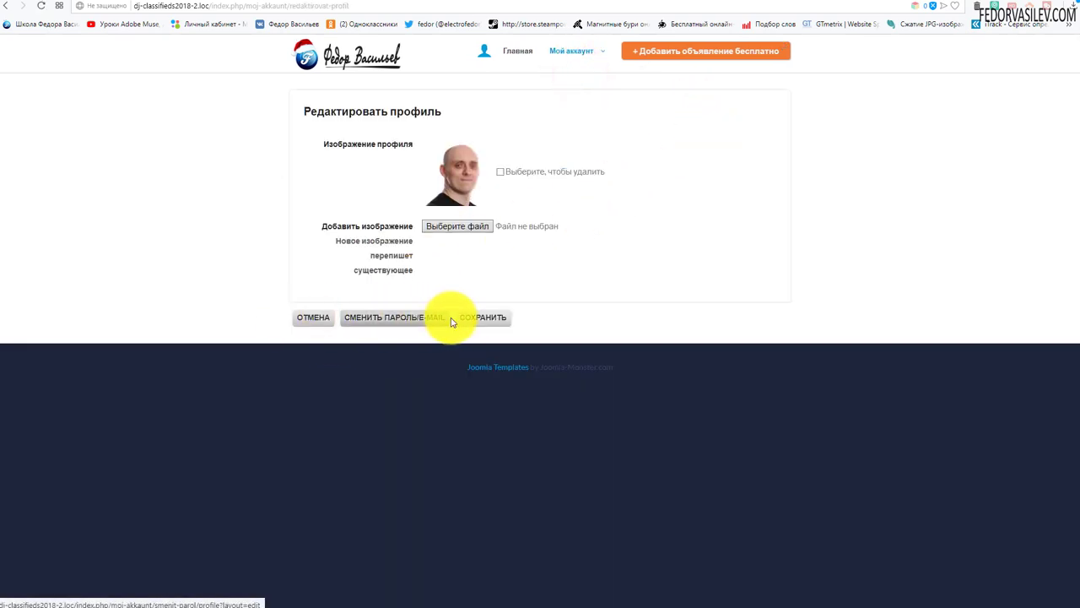
mouse_move(590, 57)
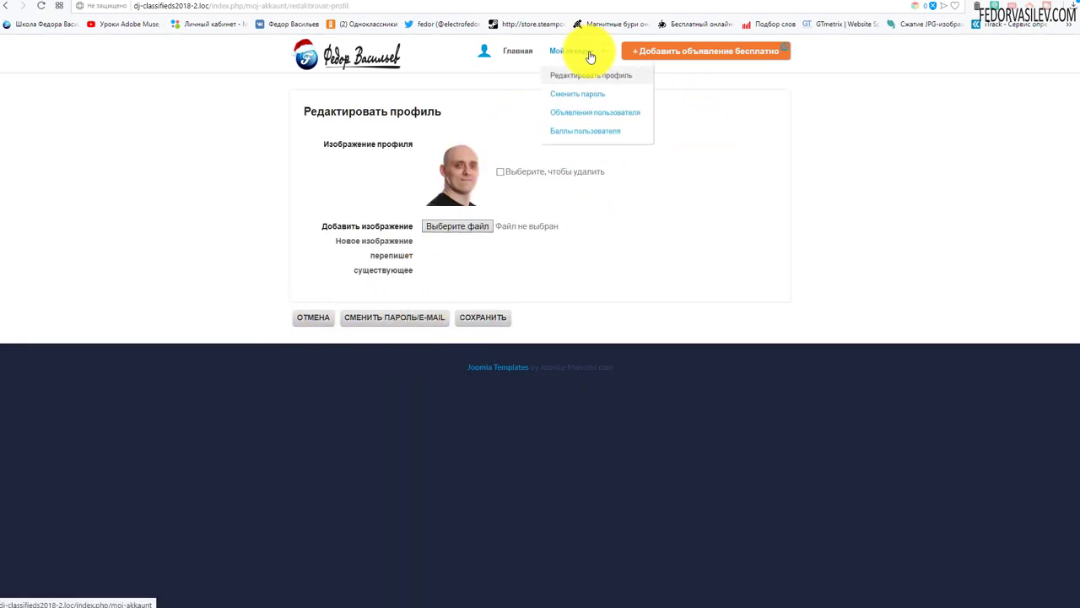
click(588, 99)
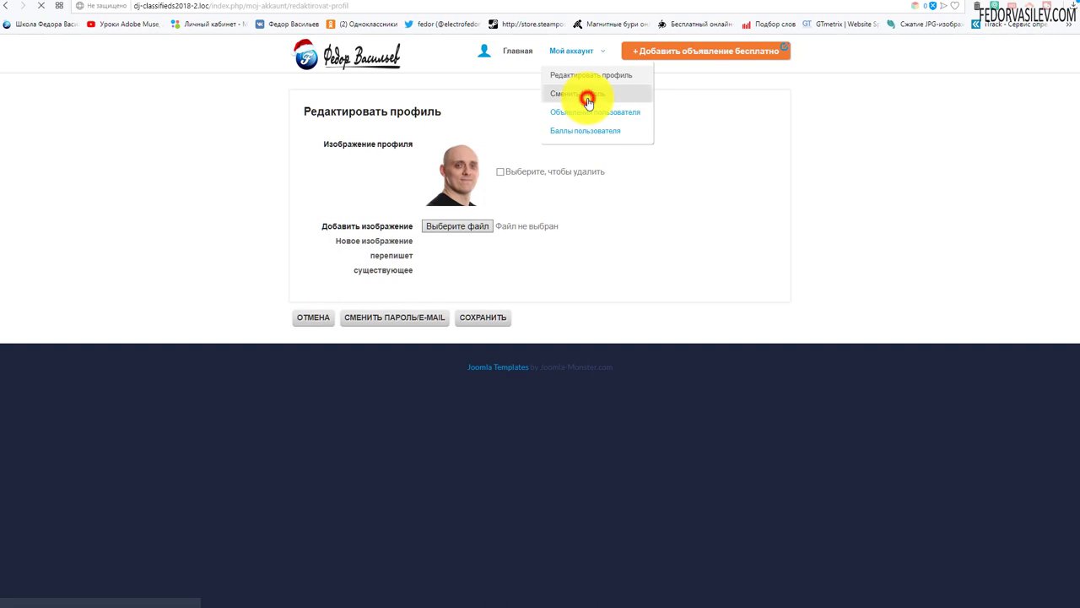
scroll(548, 148, down, 4)
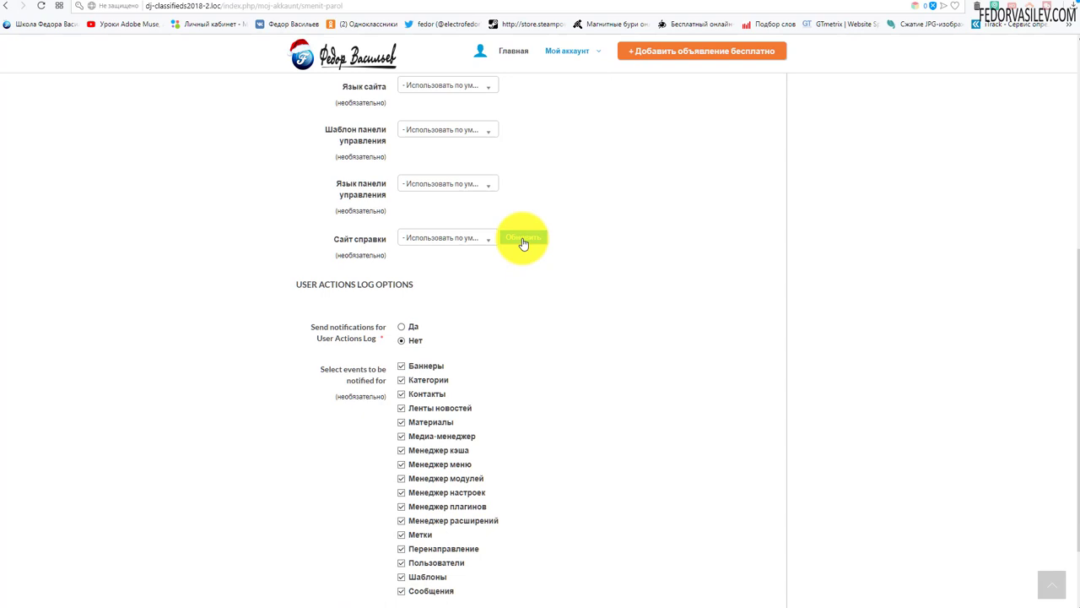
scroll(528, 239, down, 2)
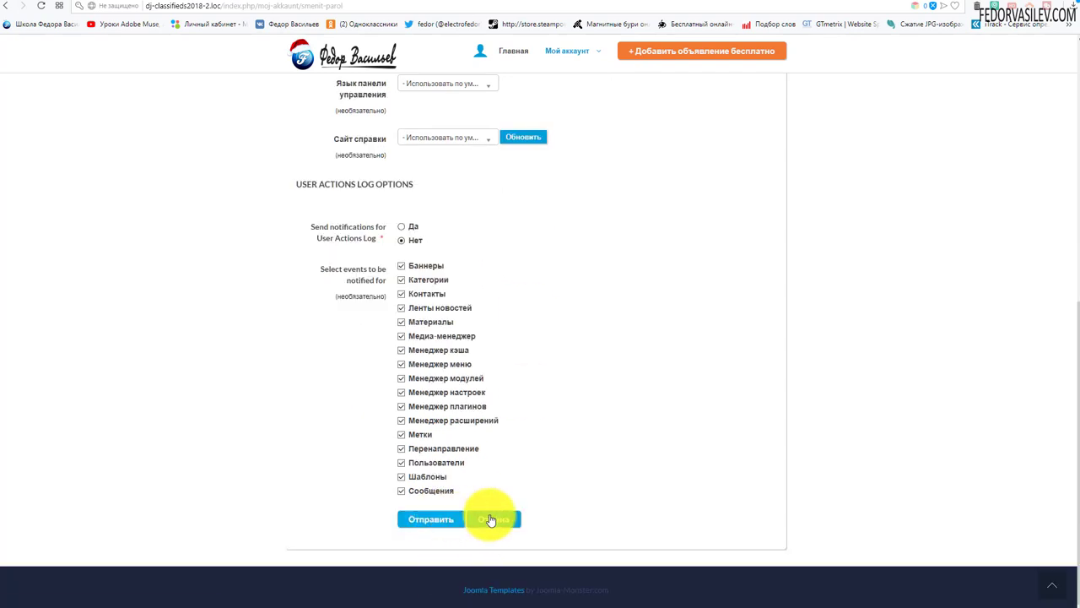
scroll(591, 221, up, 6)
- Go to Объявления пользователя and look through the user's own ads with their edit and delete options
mouse_move(566, 51)
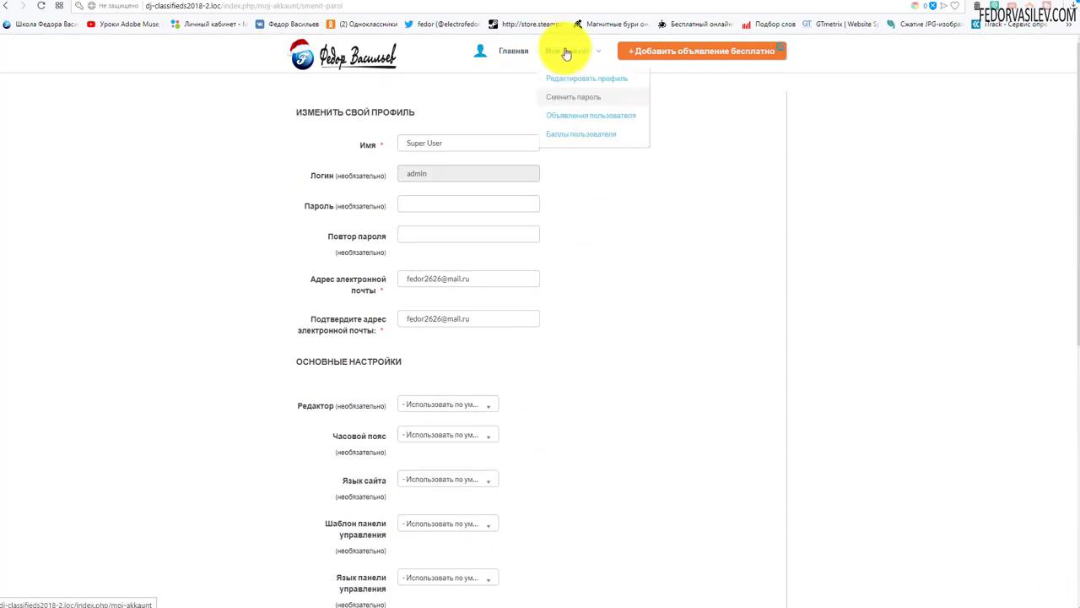
click(567, 111)
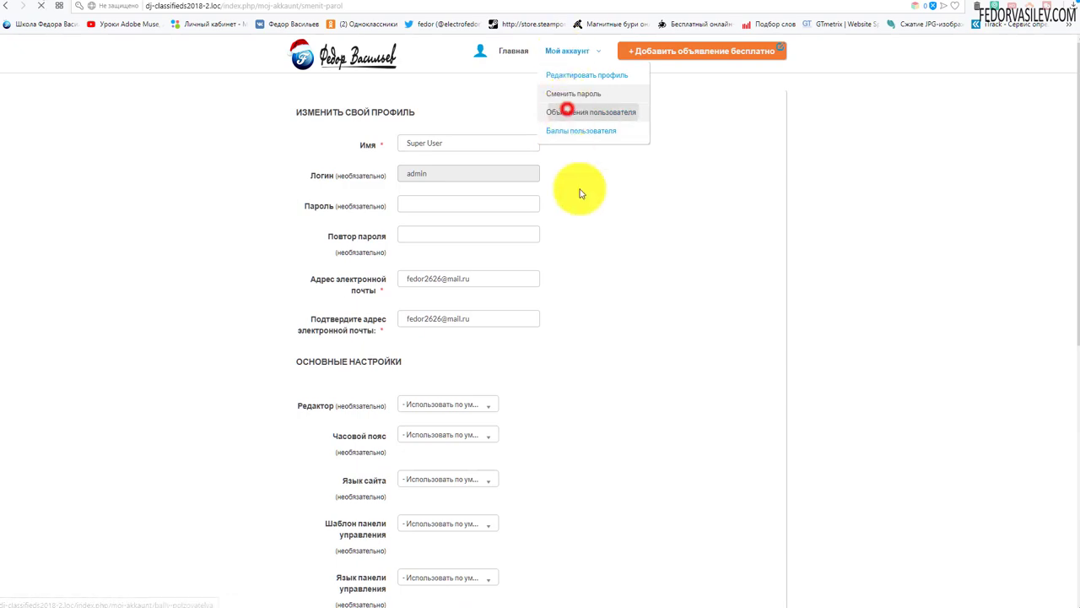
scroll(487, 181, down, 2)
scroll(487, 181, up, 2)
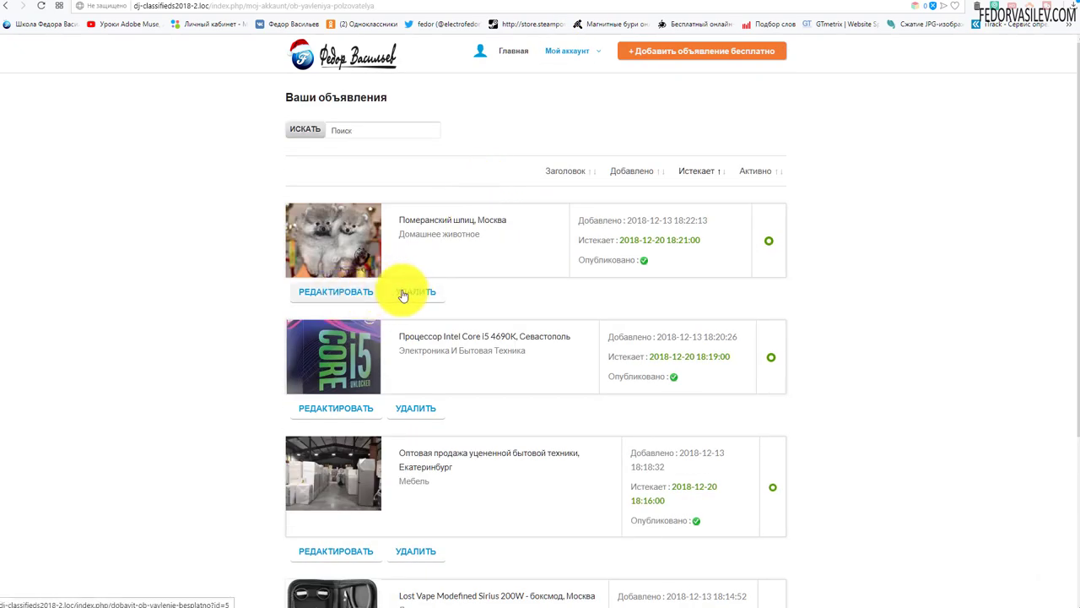
scroll(574, 285, down, 3)
scroll(569, 282, up, 3)
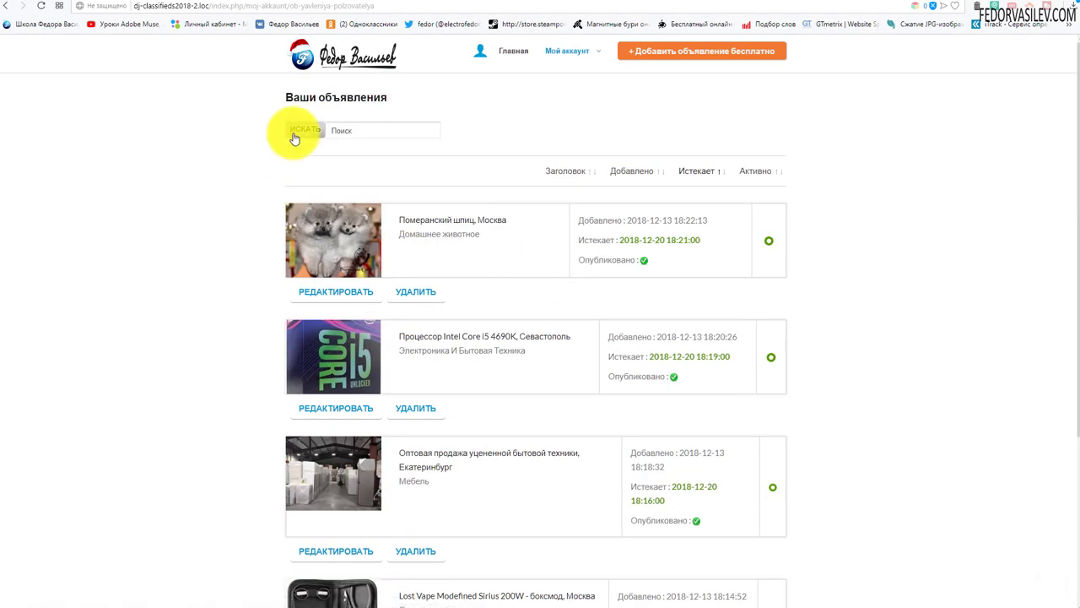
- Go to Добавить объявление бесплатно and review the new-ad form's styling down to Продвижения
click(656, 52)
scroll(503, 145, down, 3)
scroll(431, 275, down, 6)
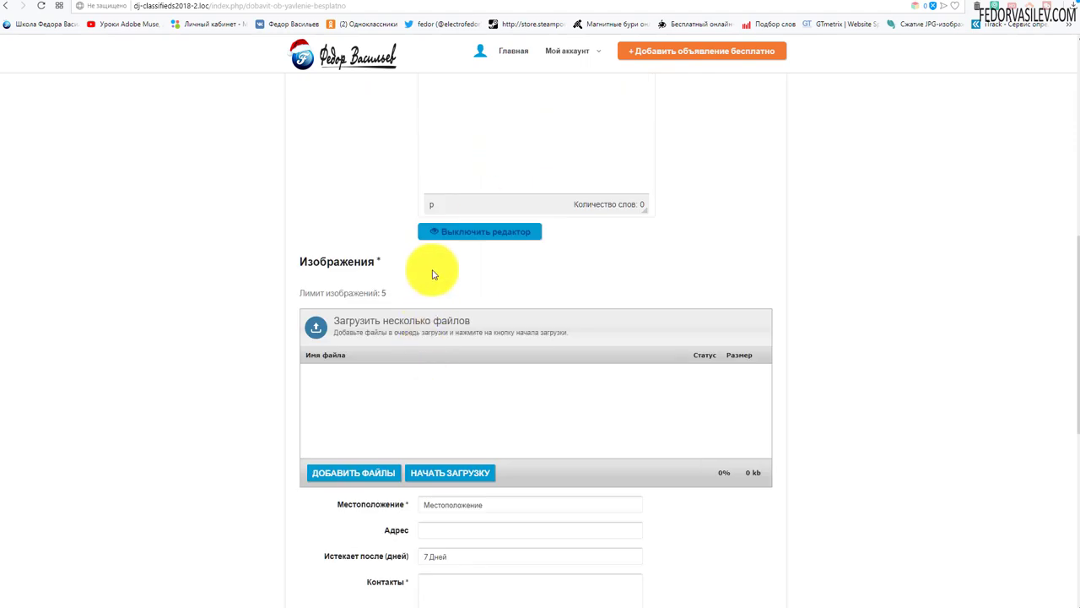
scroll(484, 244, down, 3)
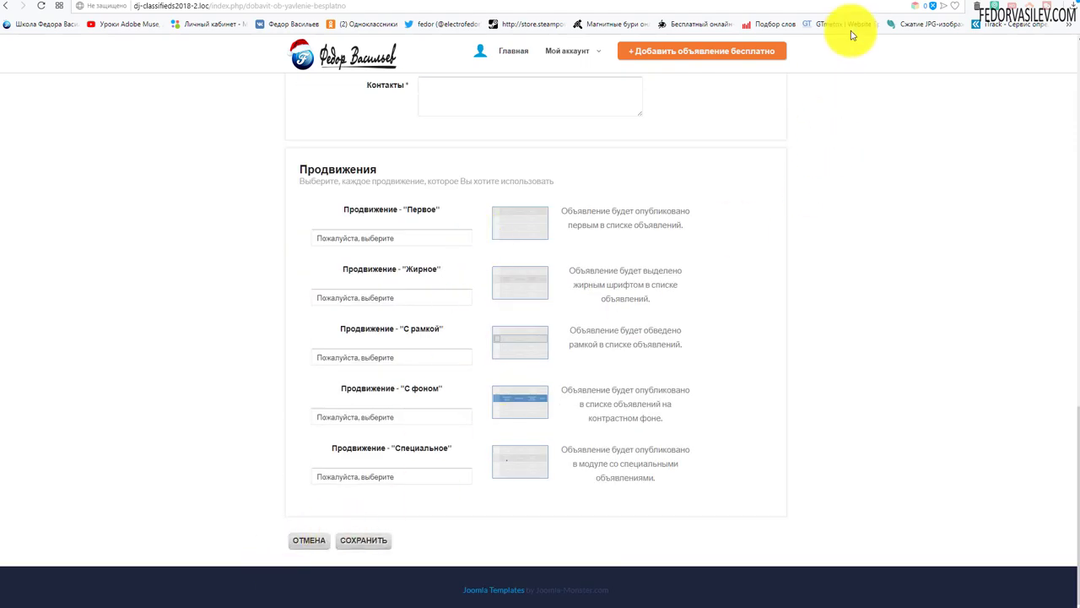
- Back in the DJ-Classifieds settings, set Включить CSS по умолчанию to Нет and save the configuration
click(864, 3)
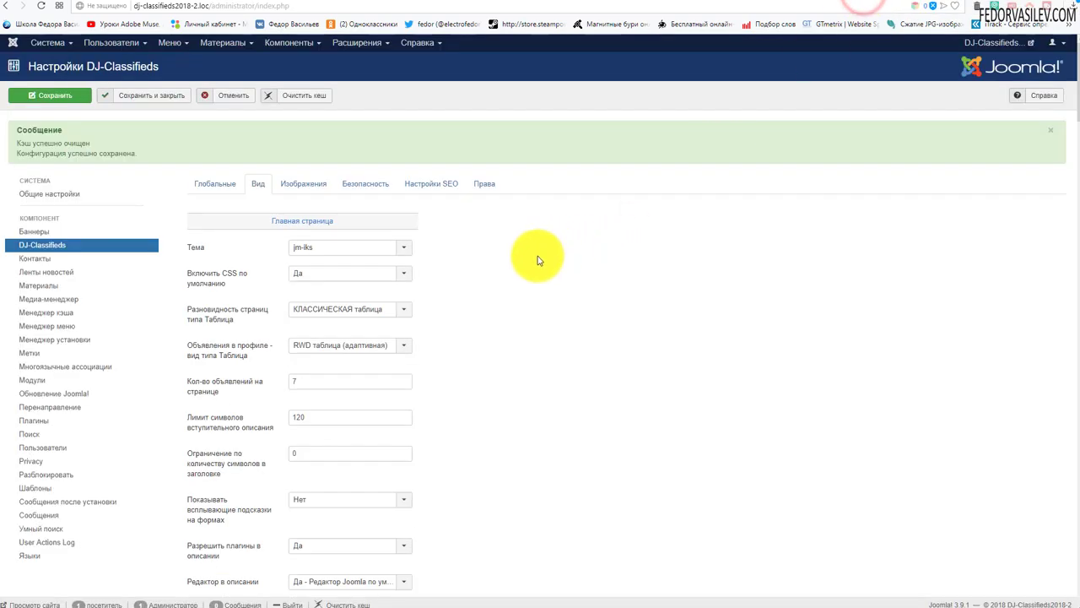
mouse_move(222, 279)
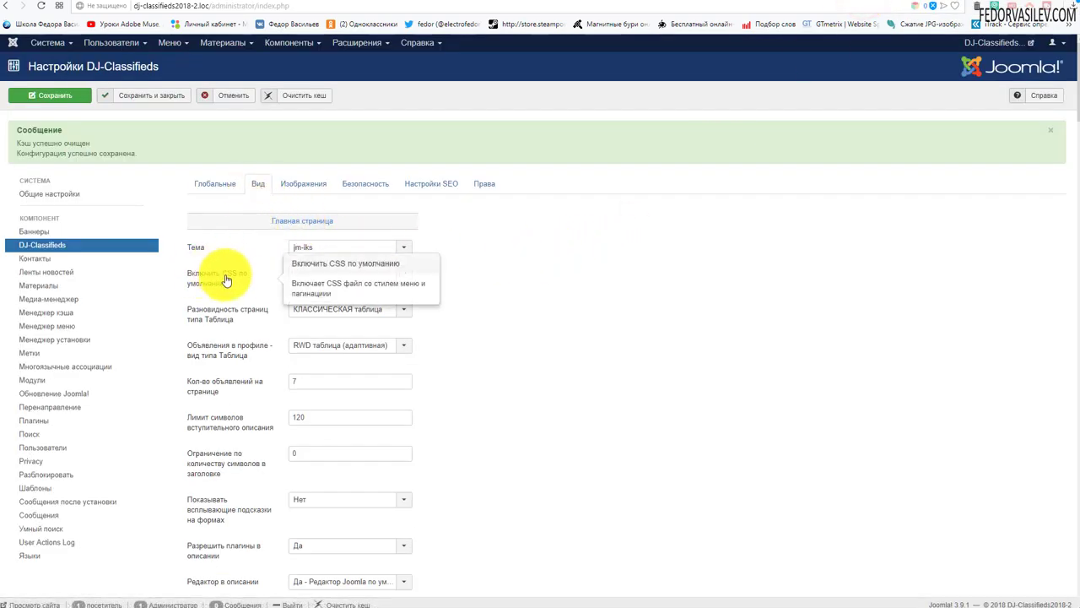
click(315, 273)
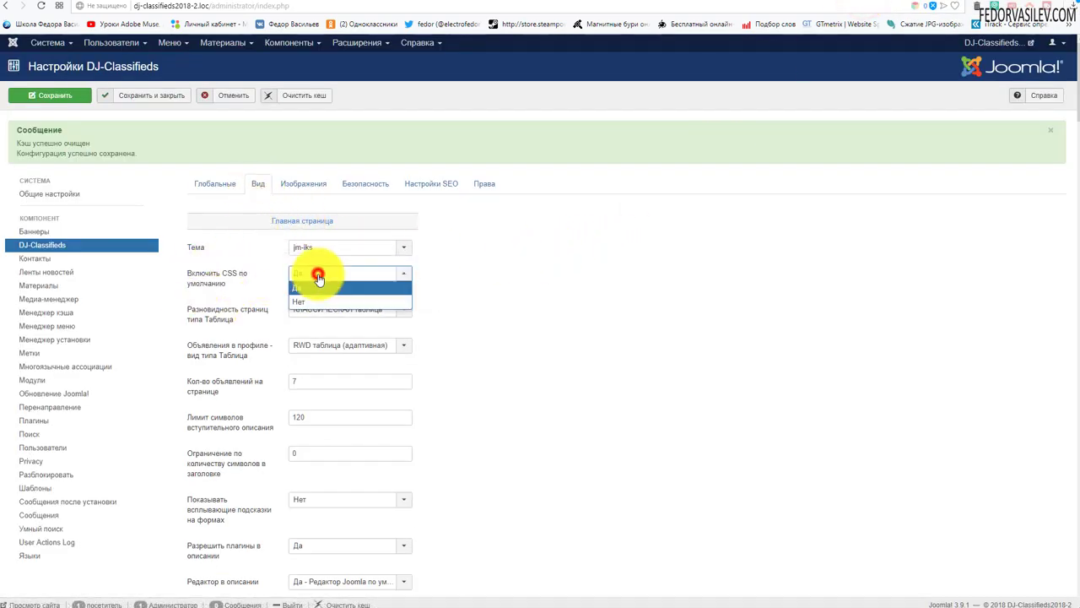
click(310, 300)
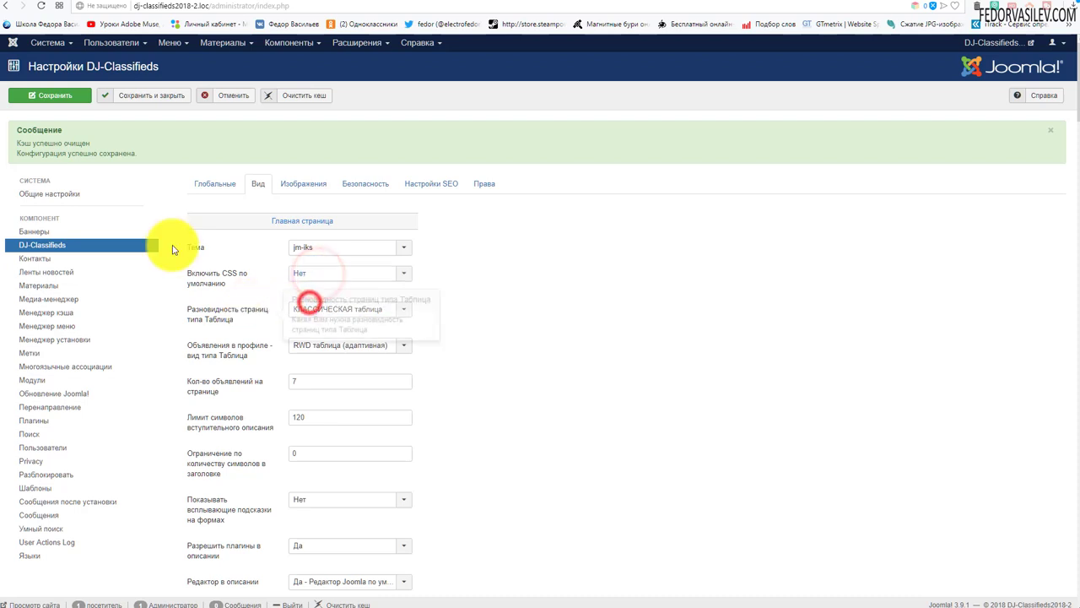
click(48, 101)
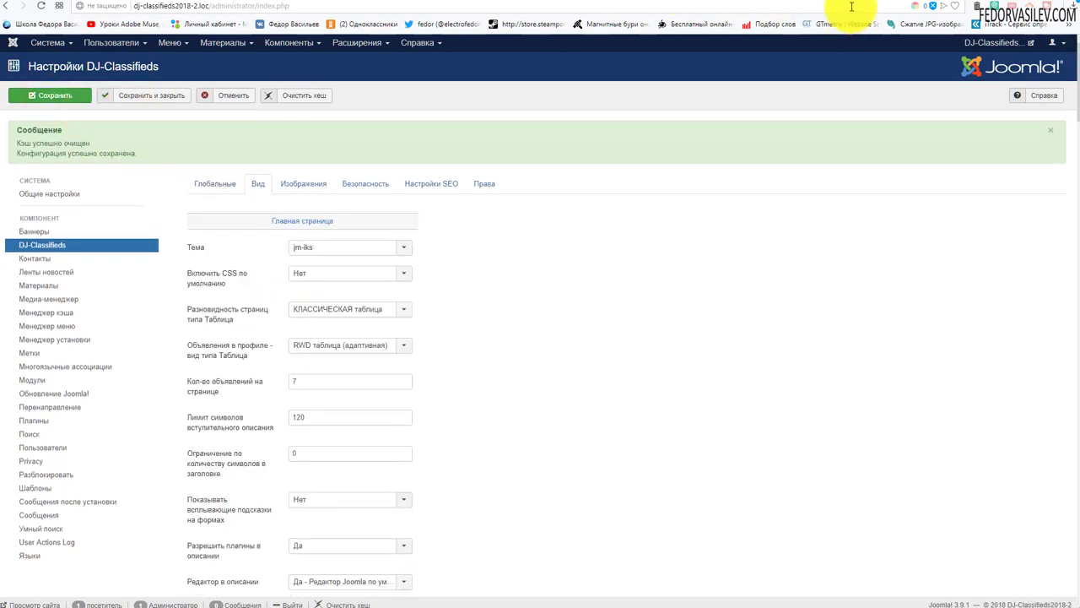
- Reload the site's new-ad form and check its styling from Продвижения up to Заголовок
click(903, 4)
click(41, 7)
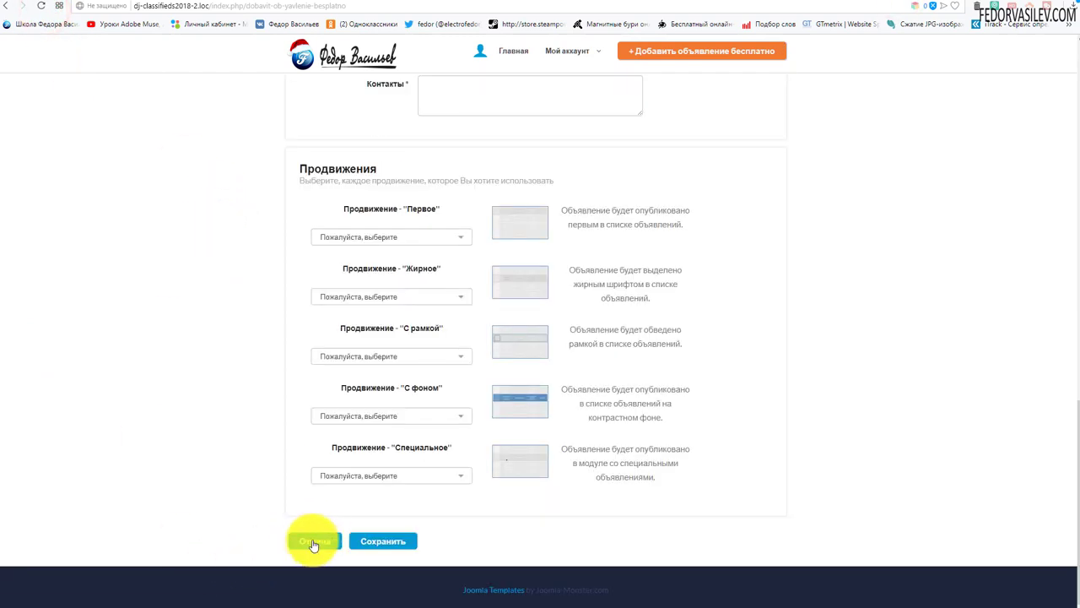
scroll(550, 377, up, 3)
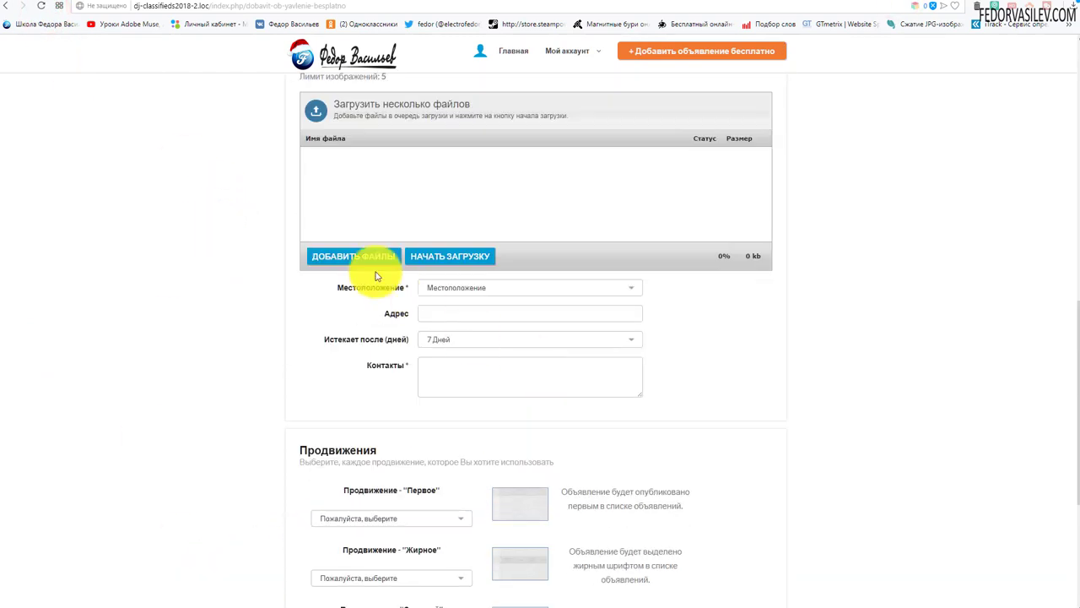
scroll(532, 315, up, 4)
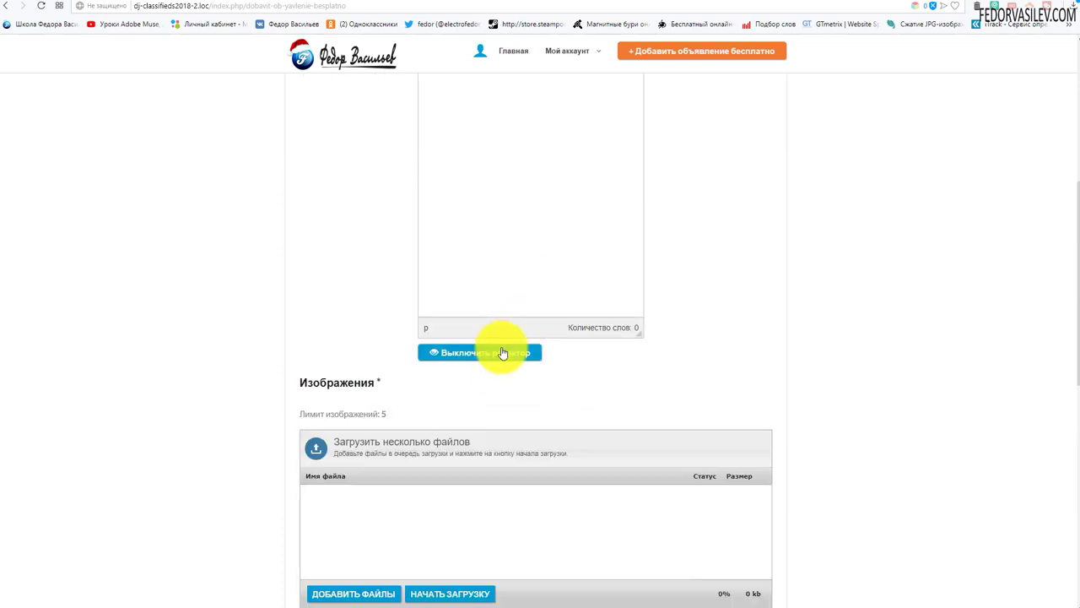
scroll(501, 354, up, 5)
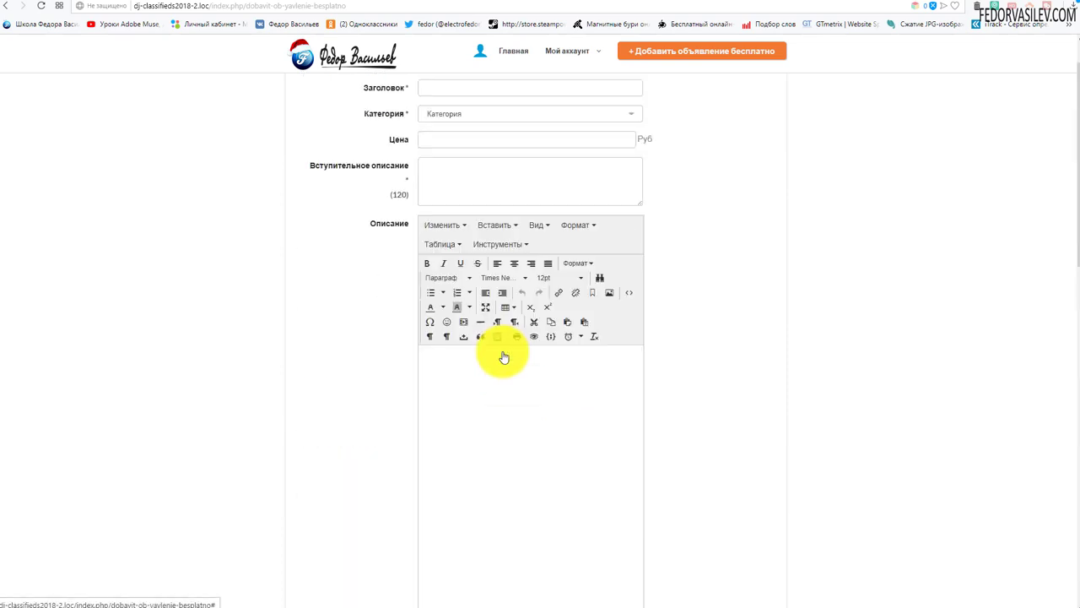
- Check the restyled Мой аккаунт page and its ad list, and go to Редактировать профиль
click(574, 56)
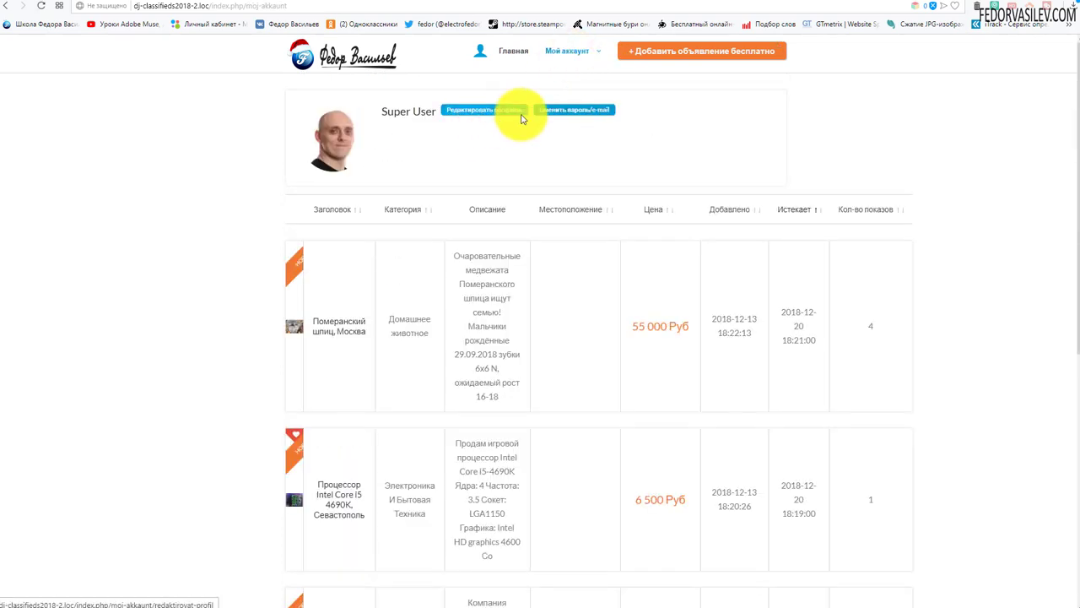
scroll(458, 119, down, 5)
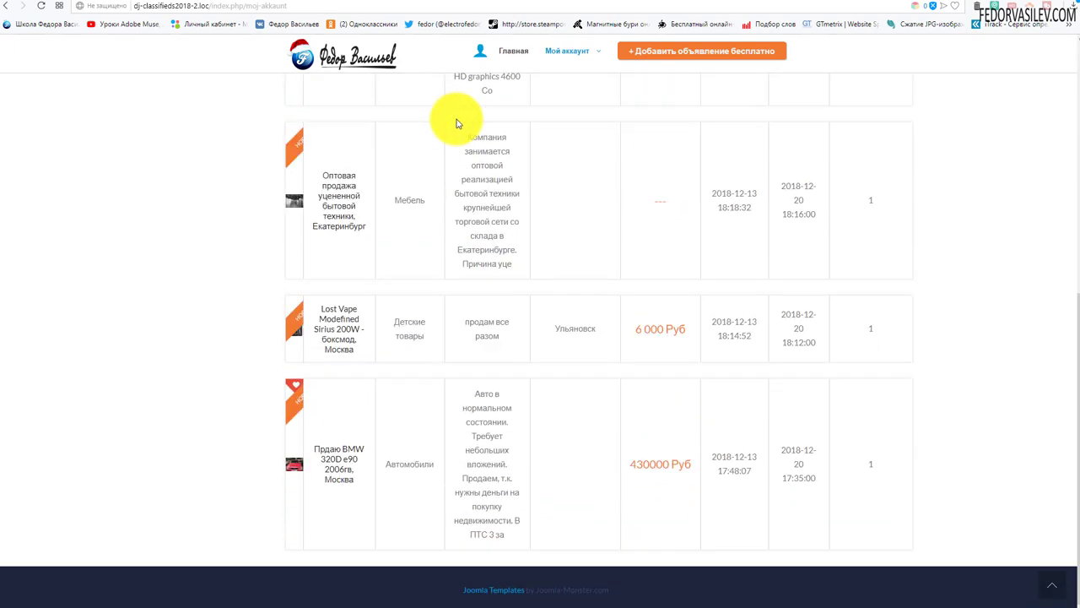
scroll(566, 150, up, 5)
mouse_move(577, 50)
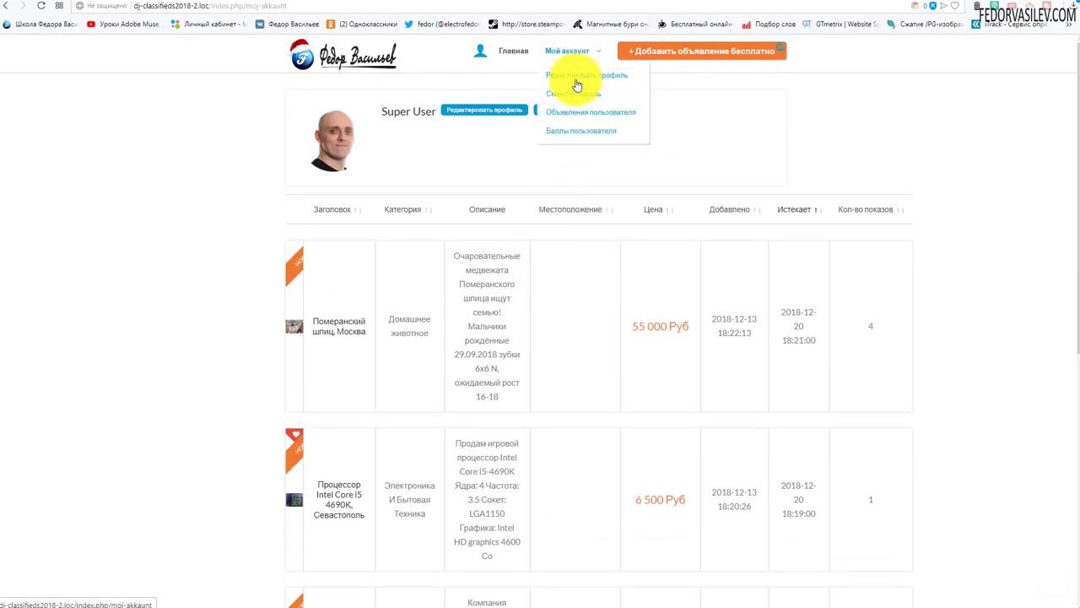
click(574, 81)
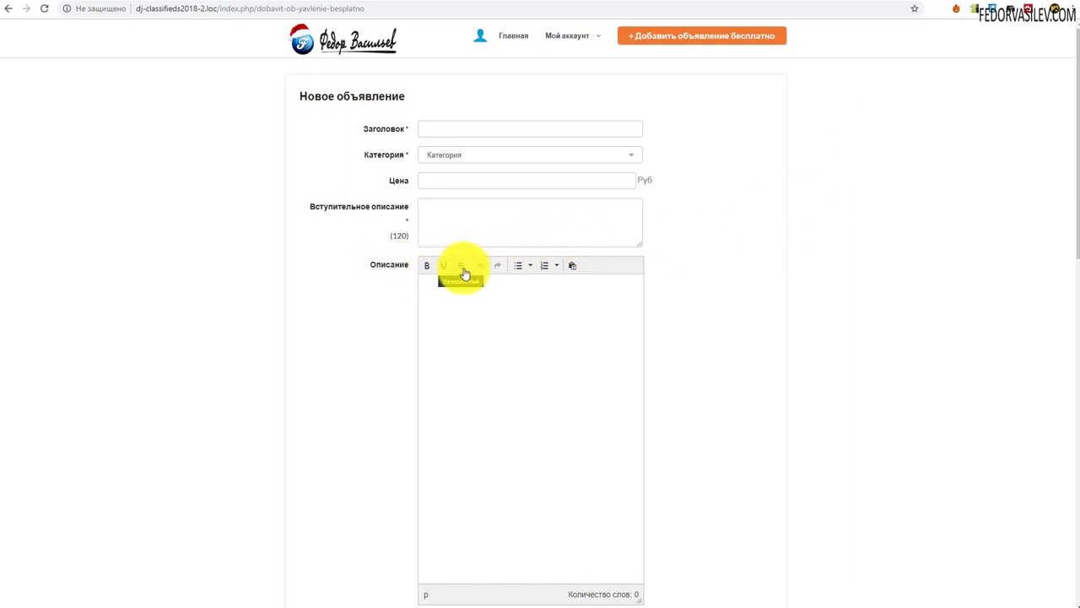
- In the guest browser, review the Описание editor's toolbar and reopen the new-ad form
scroll(591, 270, down, 2)
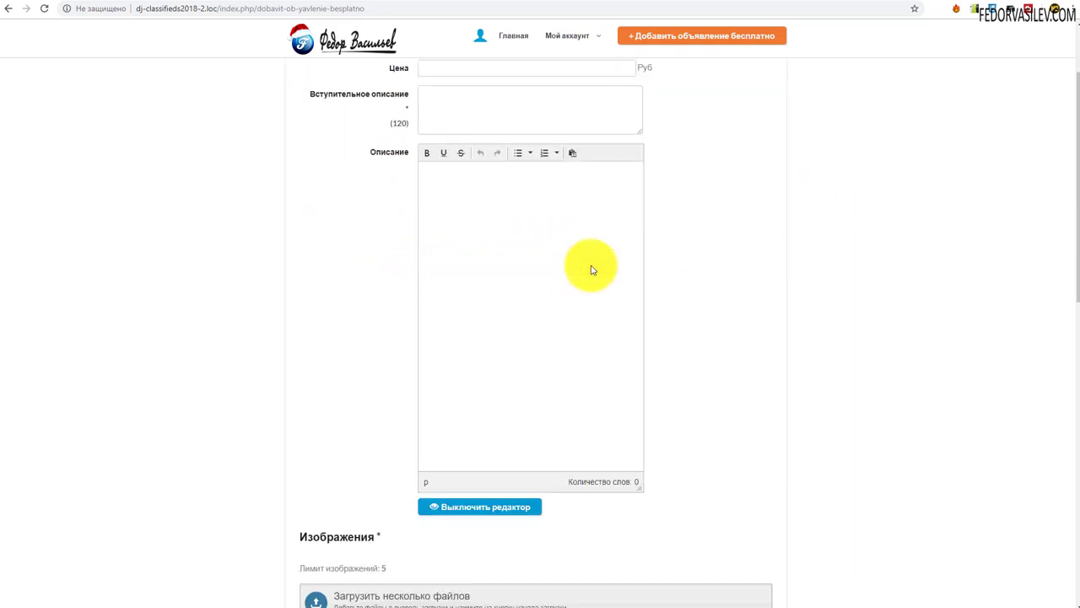
scroll(590, 270, up, 2)
click(663, 38)
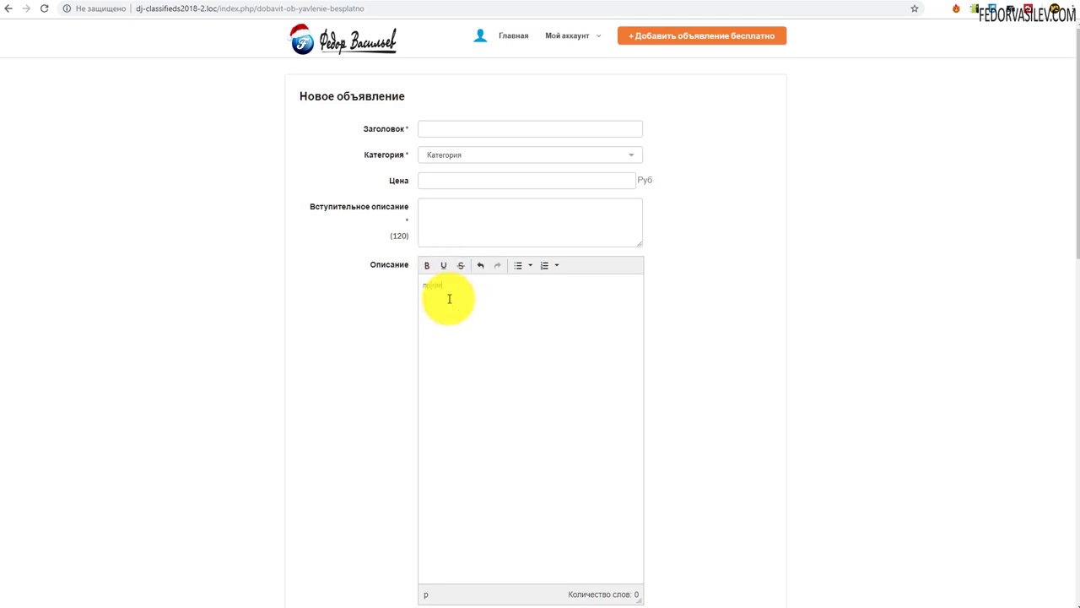
- Test the guest Описание editor by applying bold to the sample text
drag(459, 288, 397, 273)
click(425, 265)
click(454, 314)
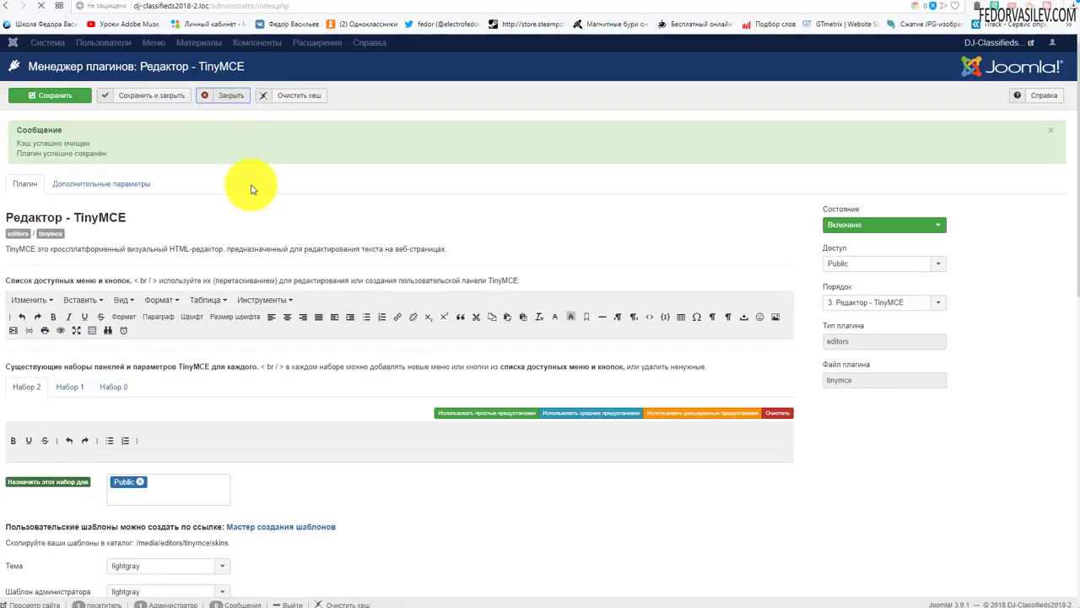
- In the administrator panel, return to the plugin list and go to the Редактор - TinyMCE plugin's toolbar sets
click(287, 92)
click(356, 42)
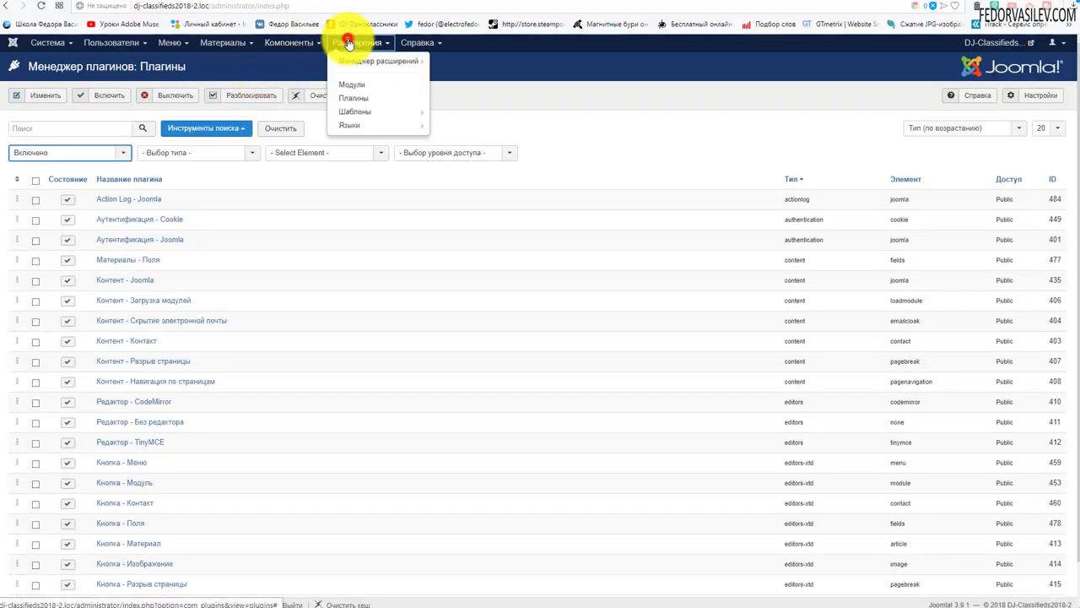
click(363, 98)
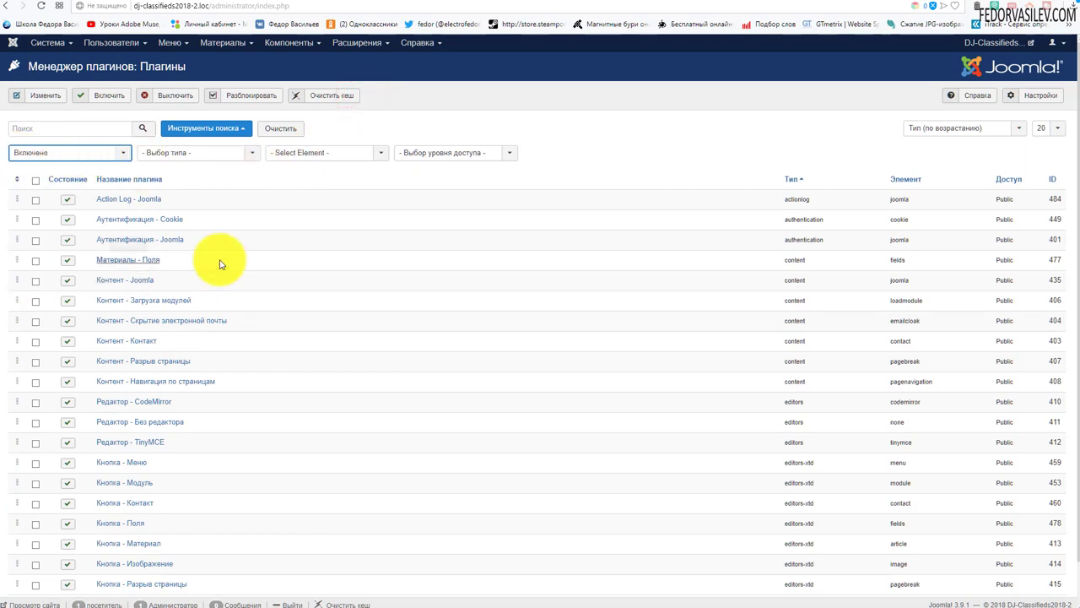
scroll(205, 295, down, 1)
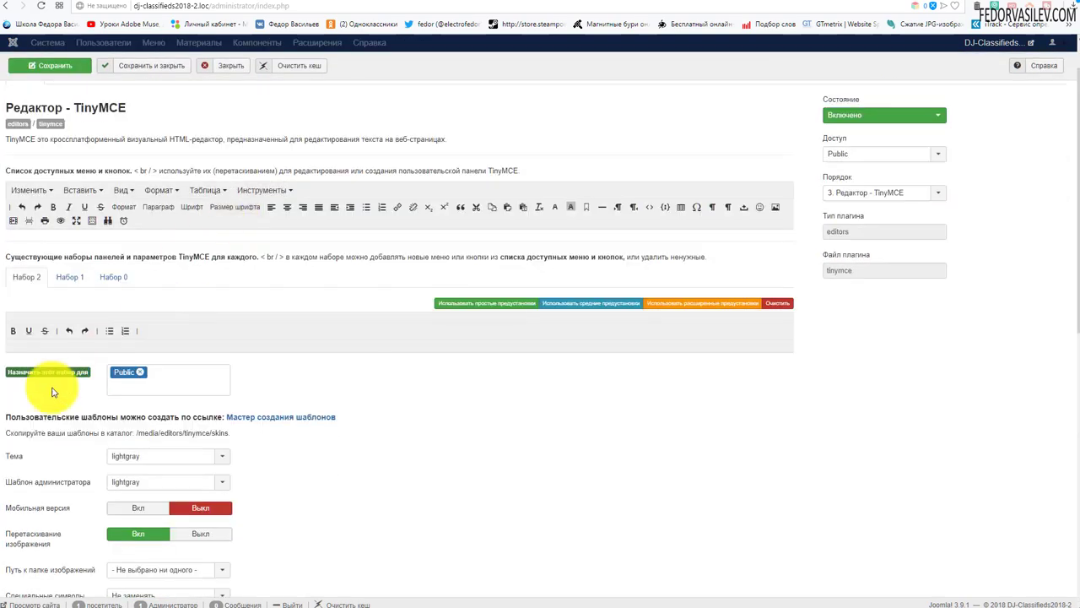
- Compare the toolbars and assigned user groups of Набор 1, Набор 0 and Набор 2
click(68, 281)
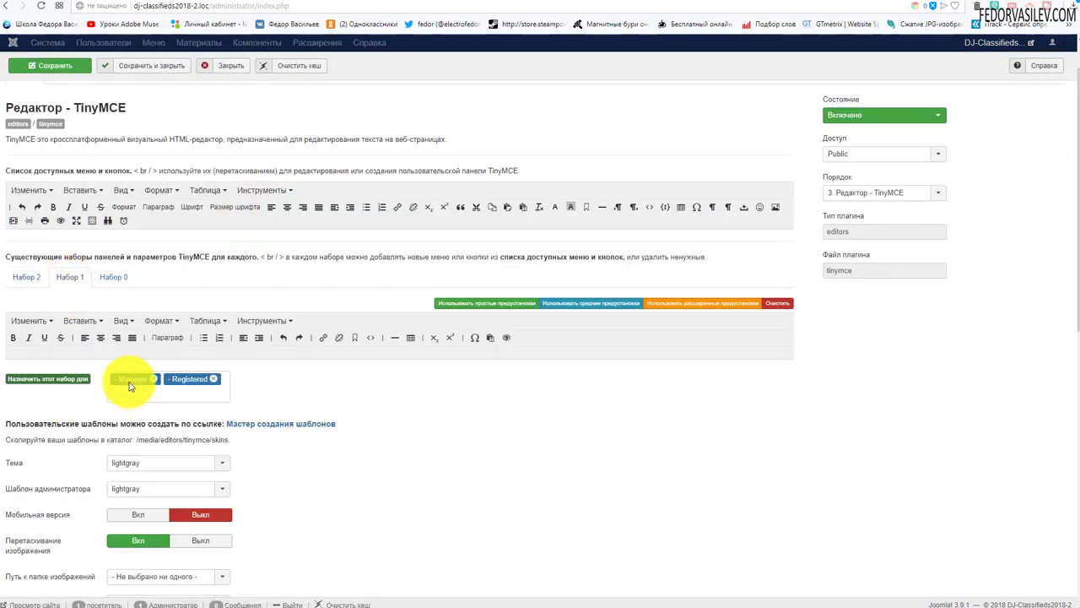
click(101, 280)
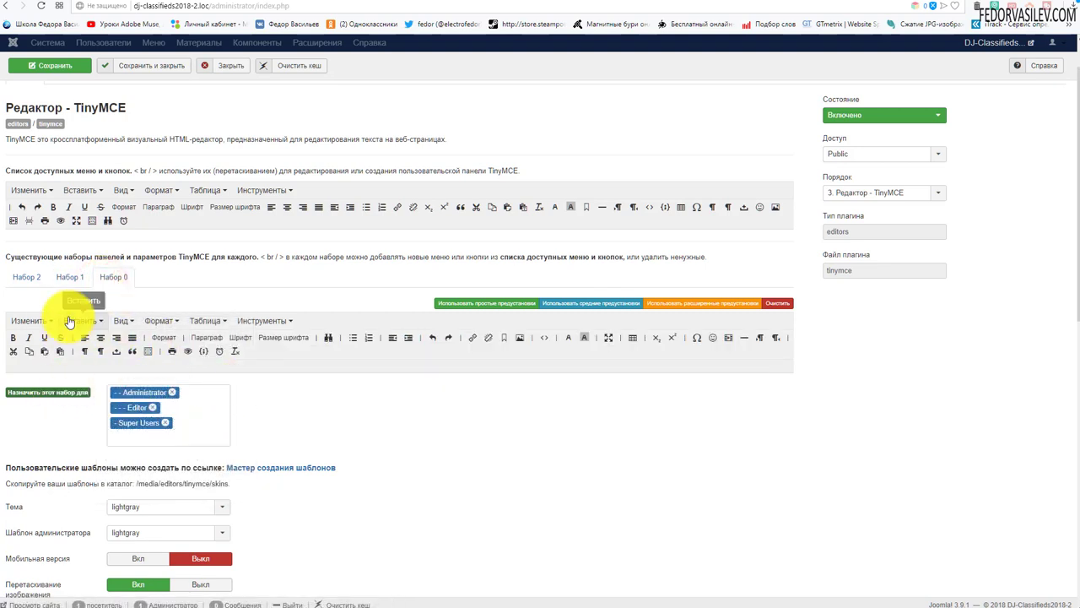
click(20, 275)
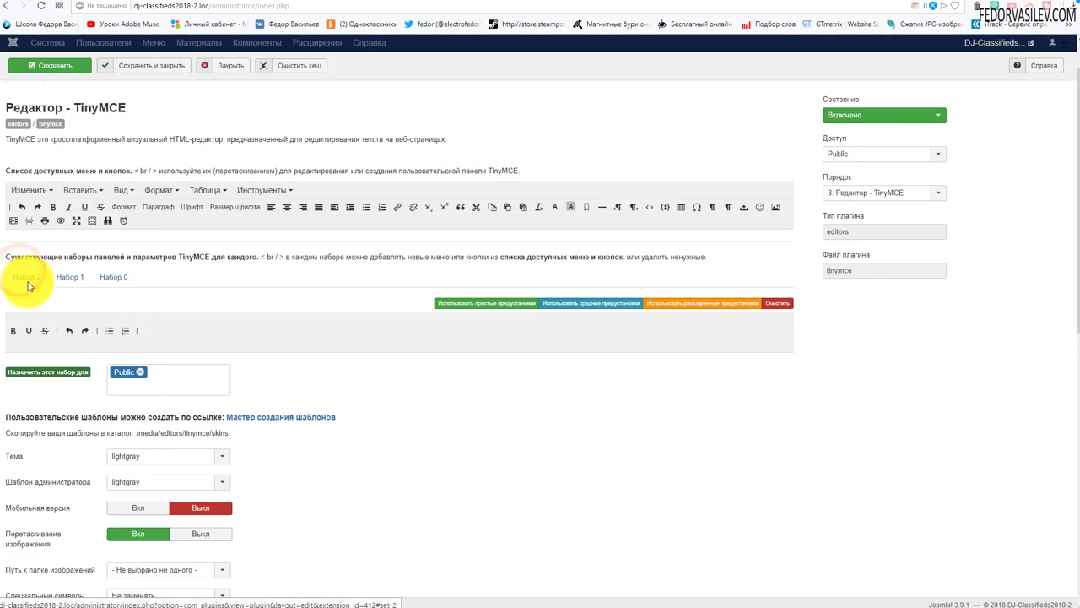
- Remove the bulleted and numbered list buttons and their separators from the Набор 2 toolbar
drag(140, 380, 152, 325)
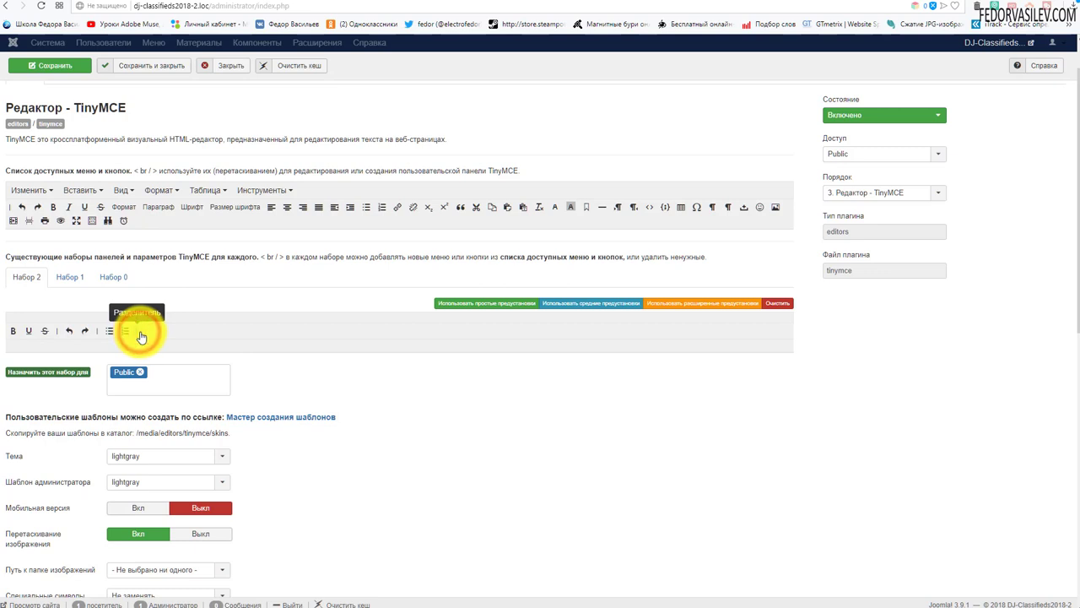
drag(142, 333, 152, 225)
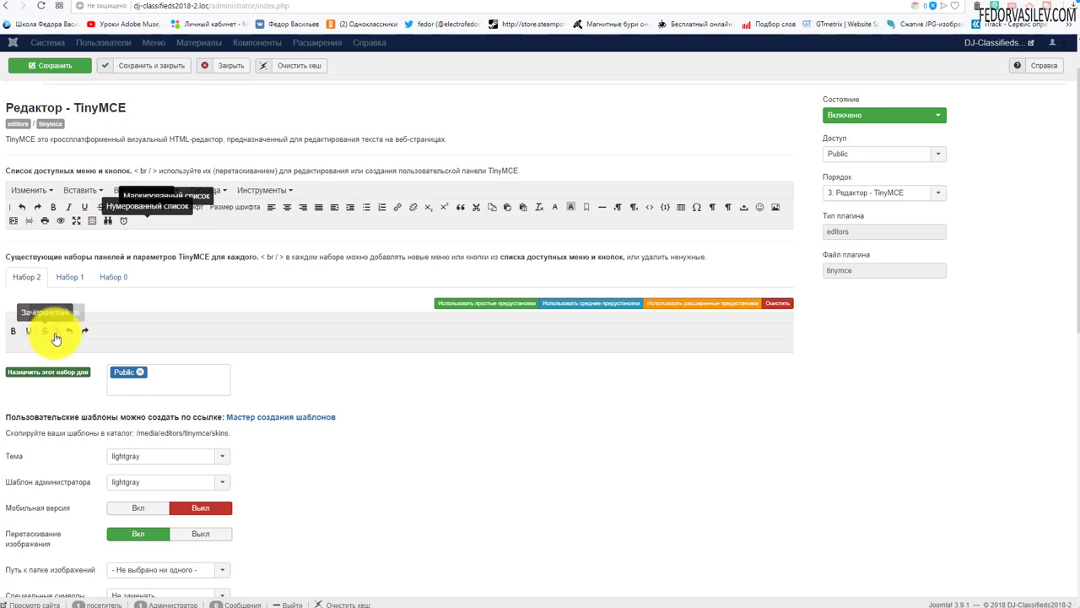
- Remove the separator after the strikethrough button from the Набор 2 toolbar and save the plugin
drag(57, 338, 97, 261)
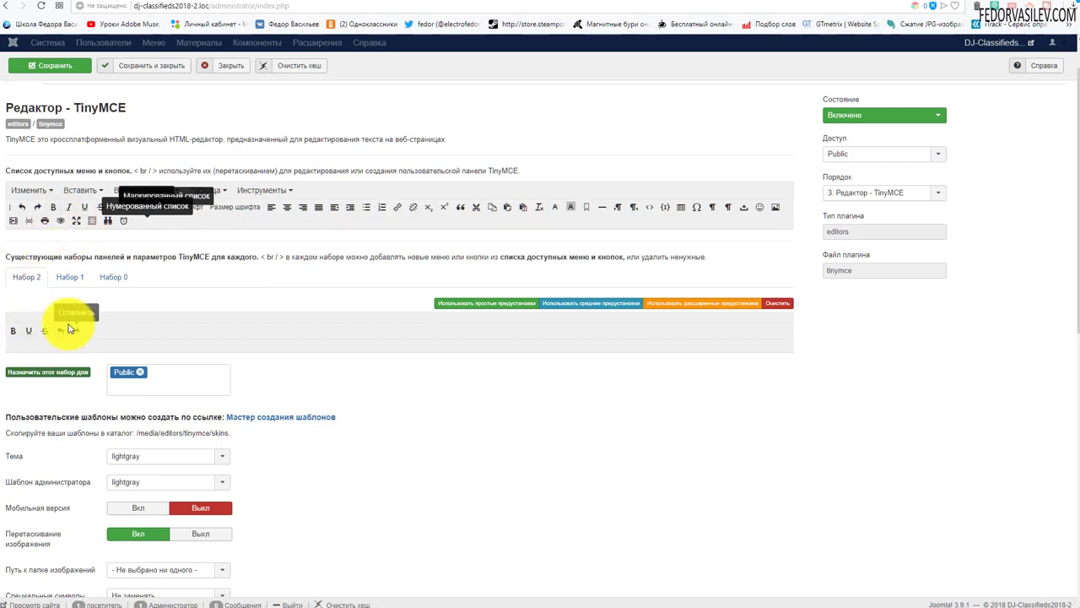
scroll(93, 211, up, 1)
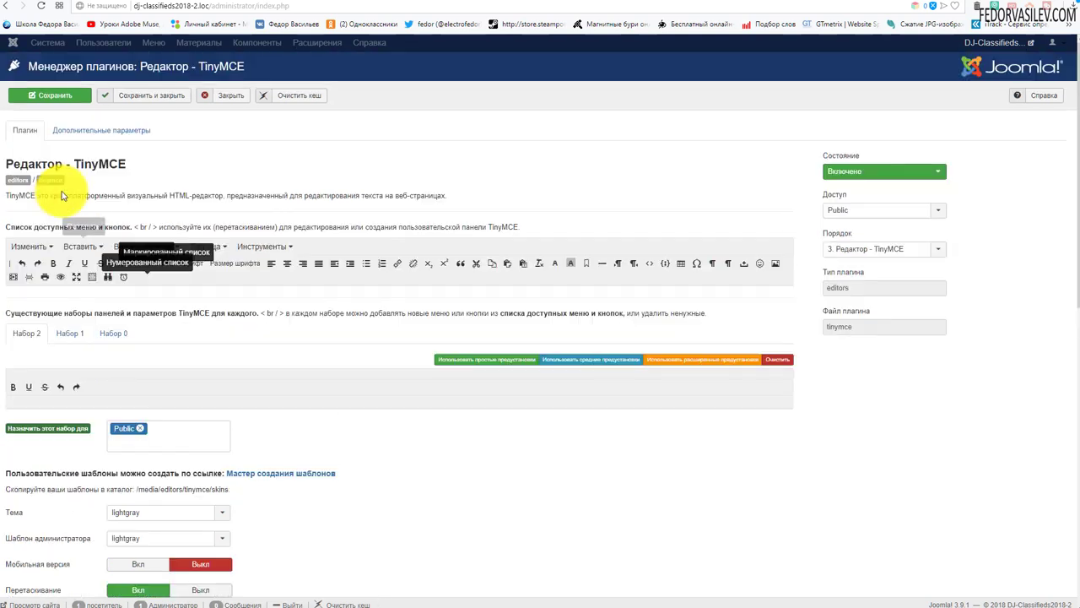
click(38, 100)
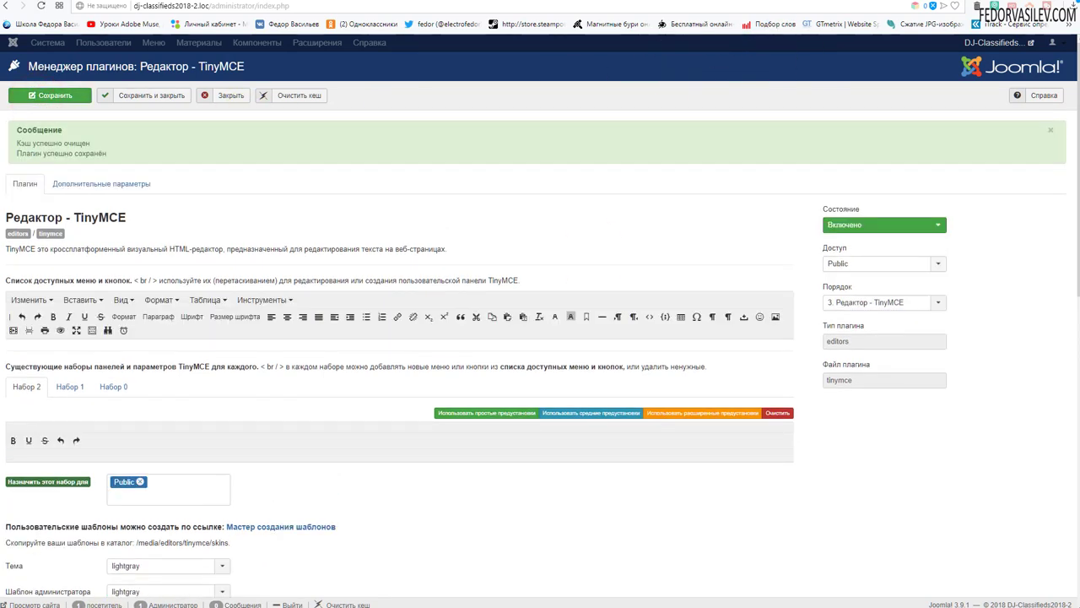
- Reload the guest new-ad form, discarding the unsaved text, and check the toolbar of the Описание editor
key(ctrl+Tab)
click(44, 9)
click(46, 10)
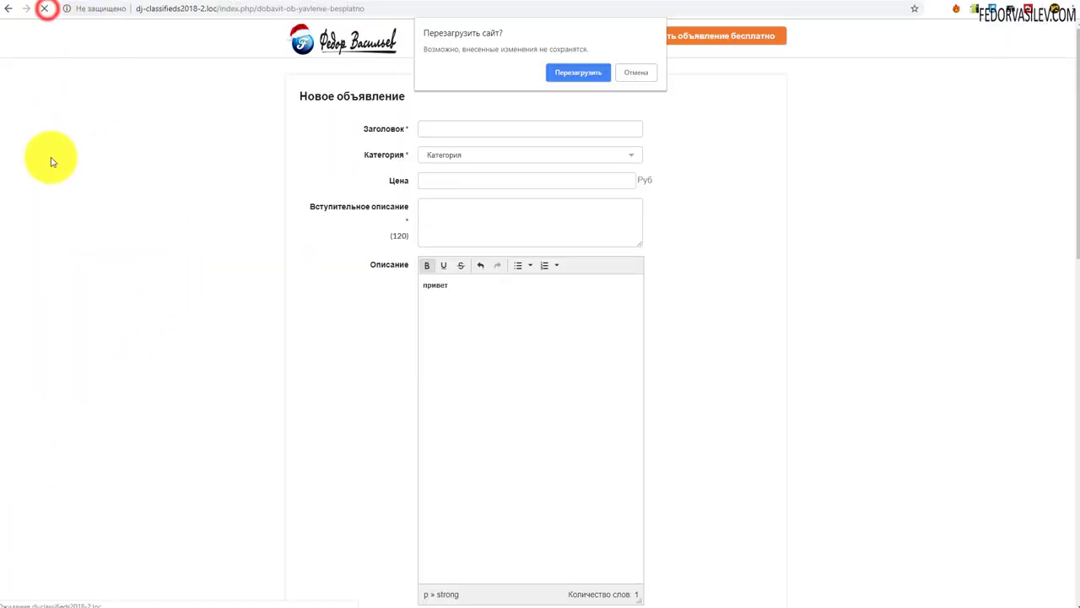
click(580, 76)
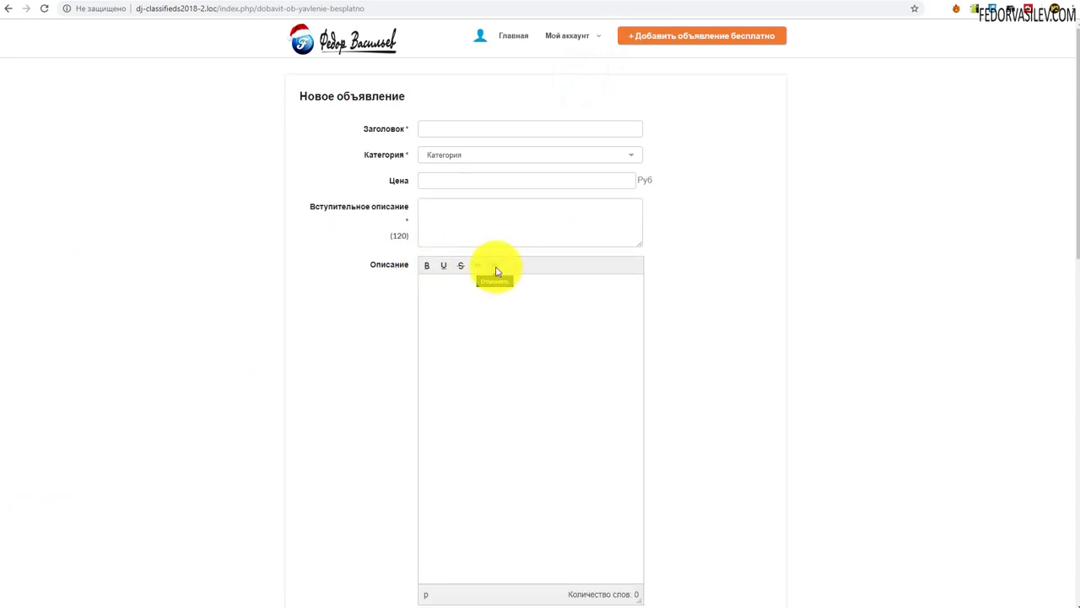
scroll(542, 303, down, 2)
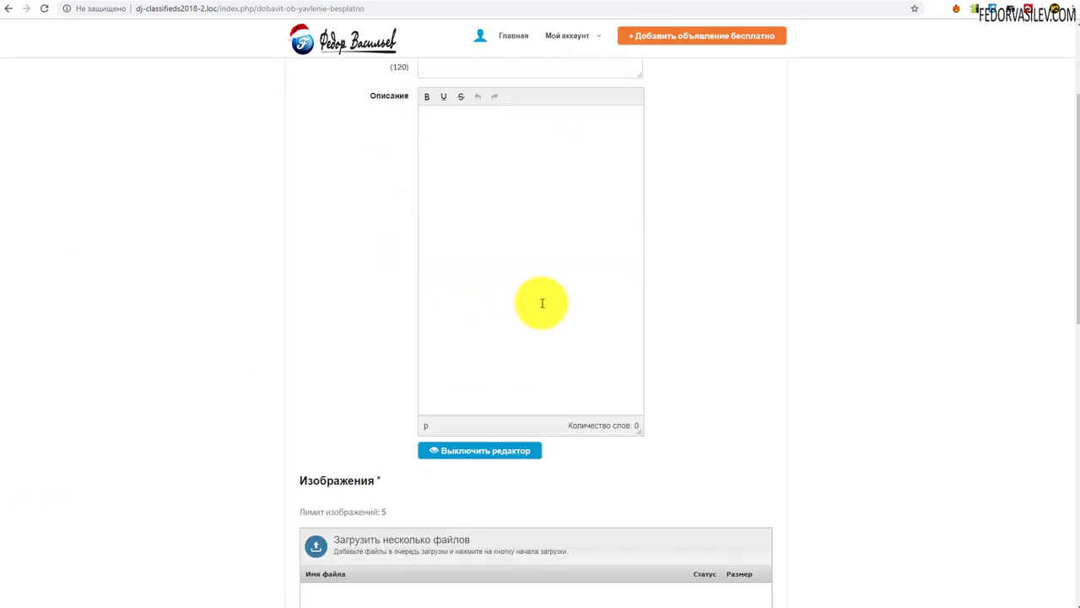
scroll(542, 303, up, 2)
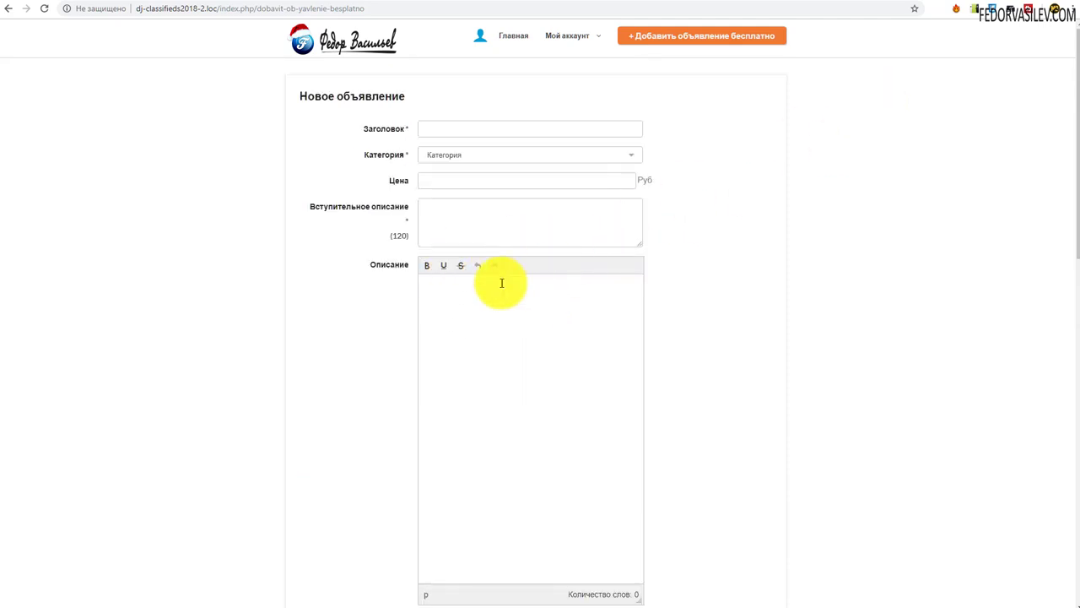
scroll(489, 296, down, 2)
scroll(463, 320, up, 2)
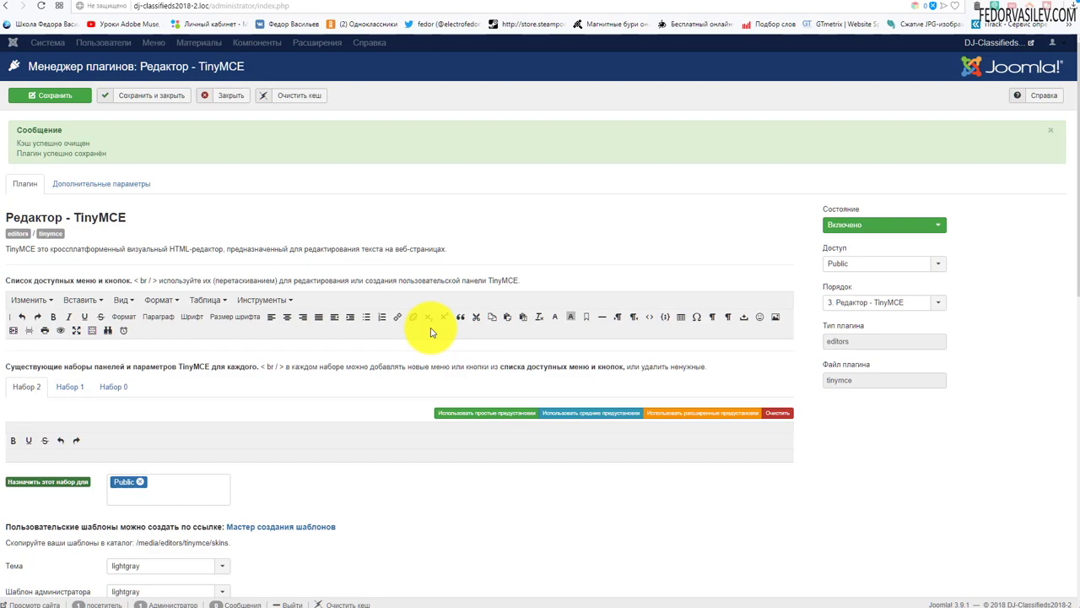
- Look over the remaining TinyMCE plugin parameters and close the plugin settings
scroll(431, 331, down, 5)
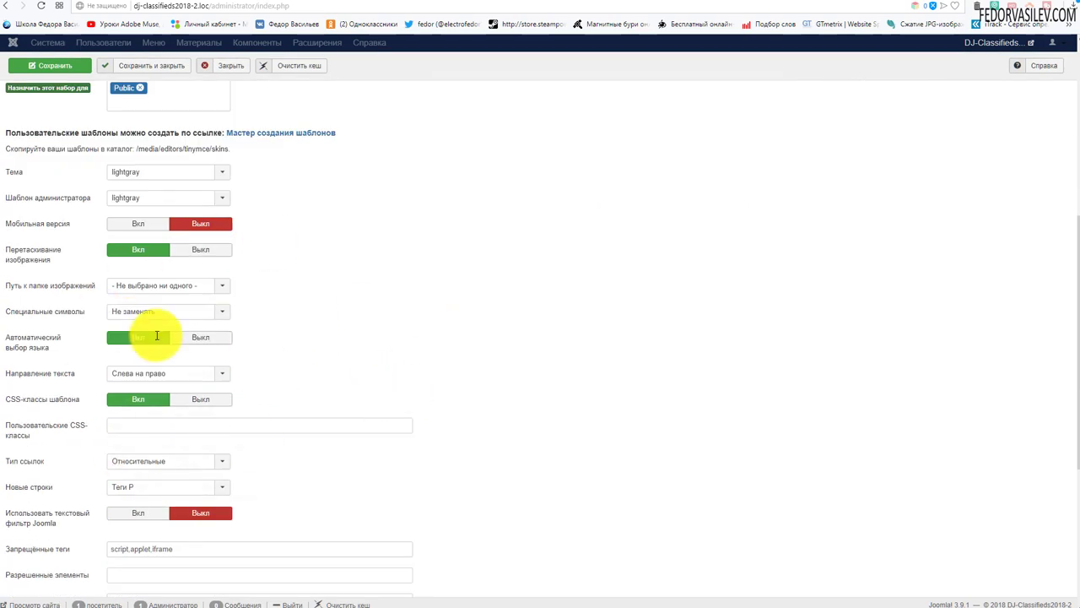
scroll(157, 332, up, 5)
click(237, 104)
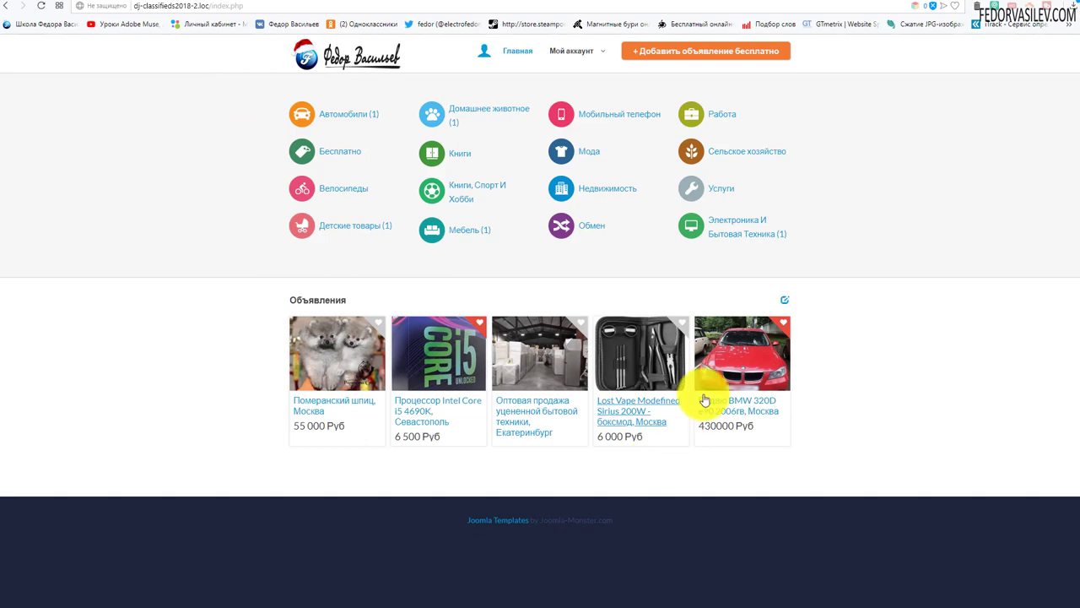
- On the site's front end, open the BMW 320D ad and examine its description and images
click(704, 400)
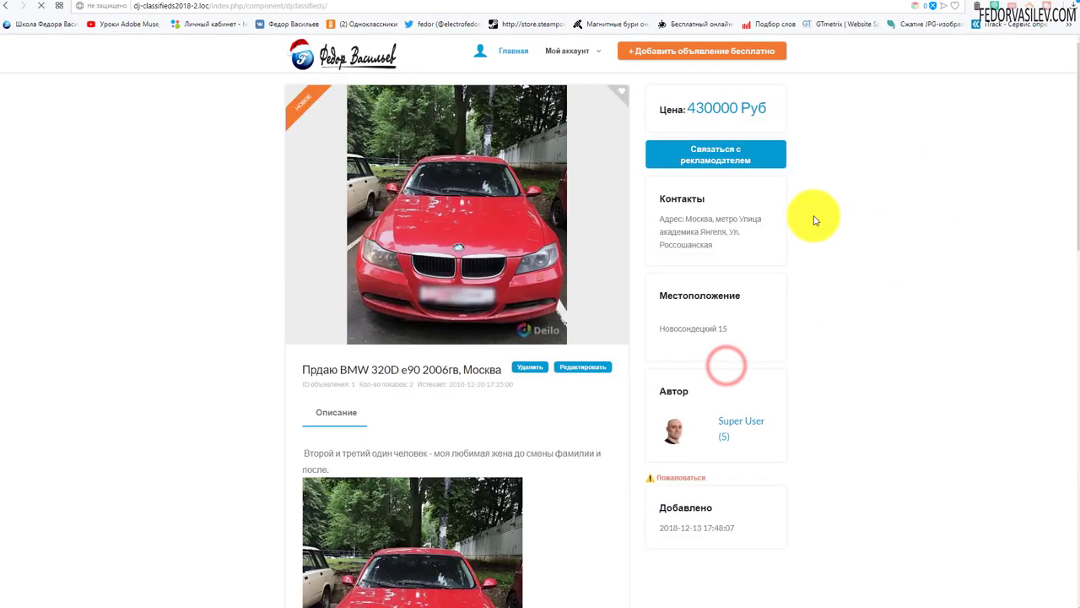
scroll(506, 287, down, 2)
scroll(429, 309, down, 8)
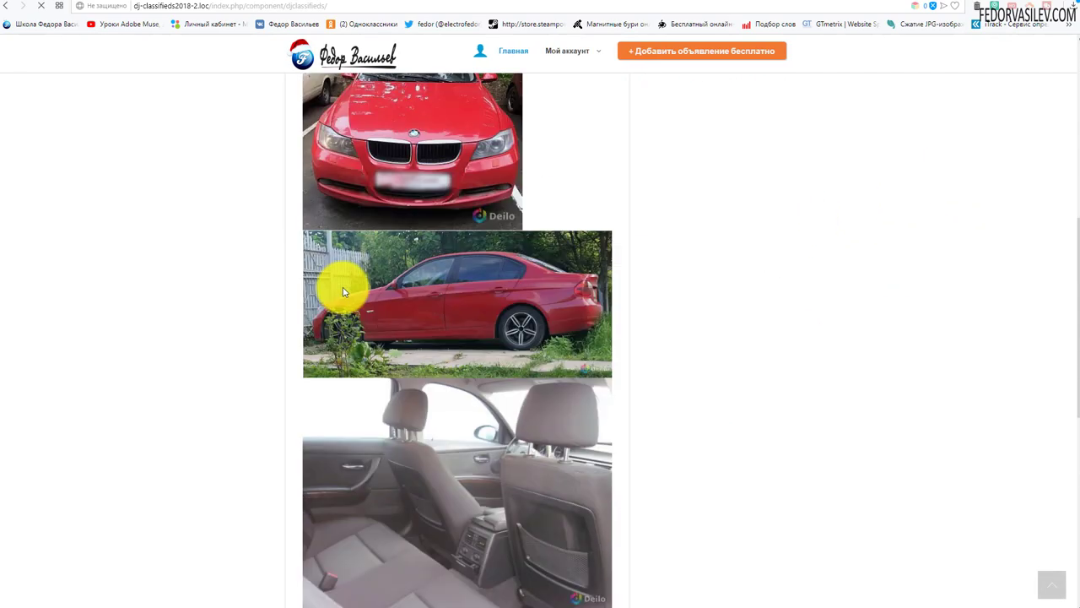
scroll(366, 303, up, 10)
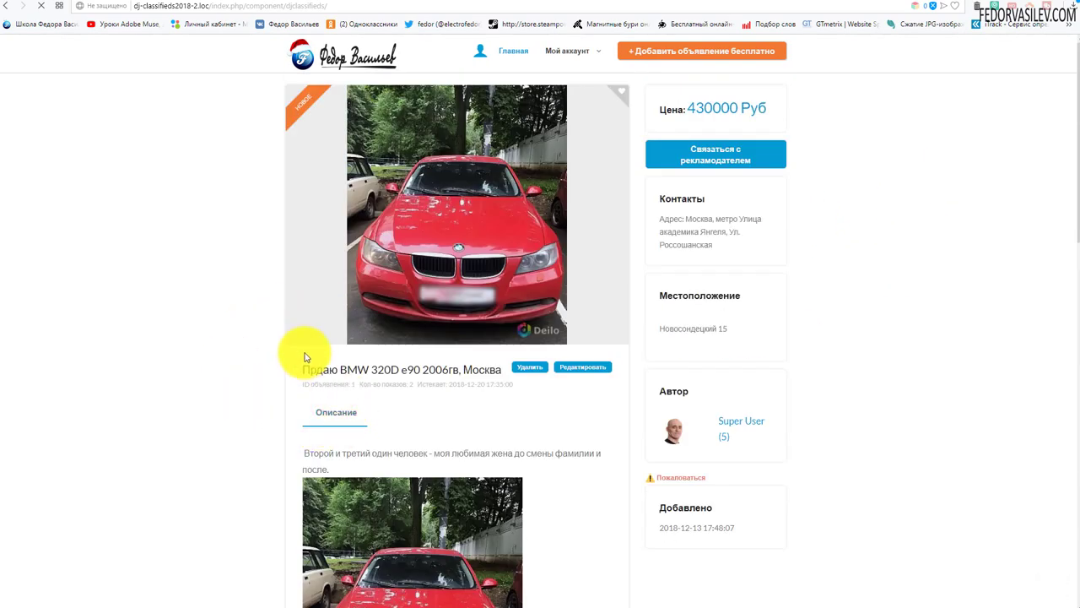
scroll(320, 279, up, 1)
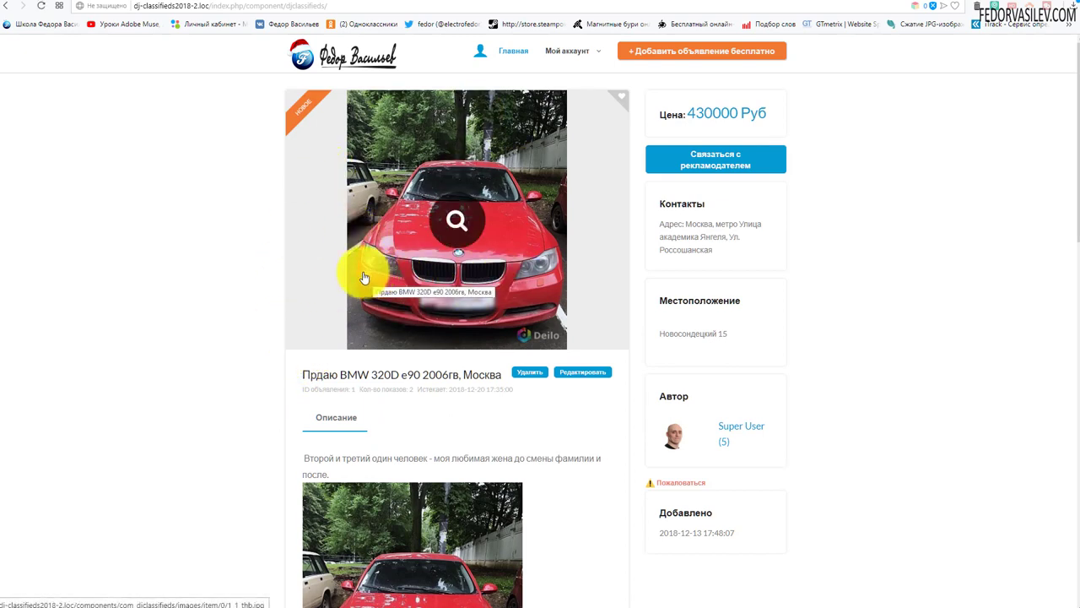
- Open the new-ad form as the logged-in administrator and examine the Описание editor and the image upload section
click(635, 51)
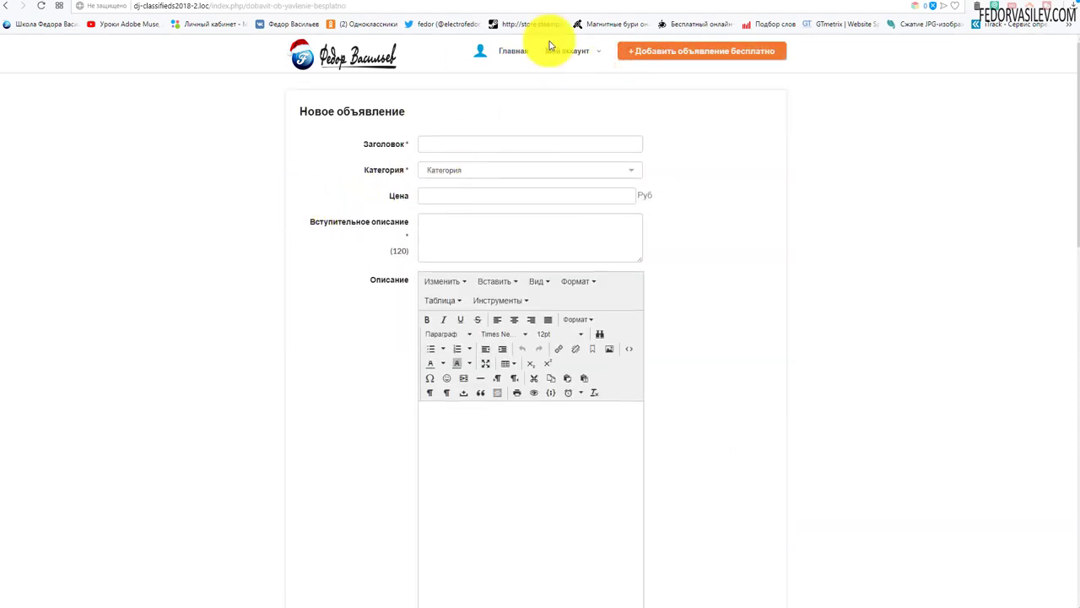
scroll(706, 220, down, 10)
scroll(709, 220, up, 9)
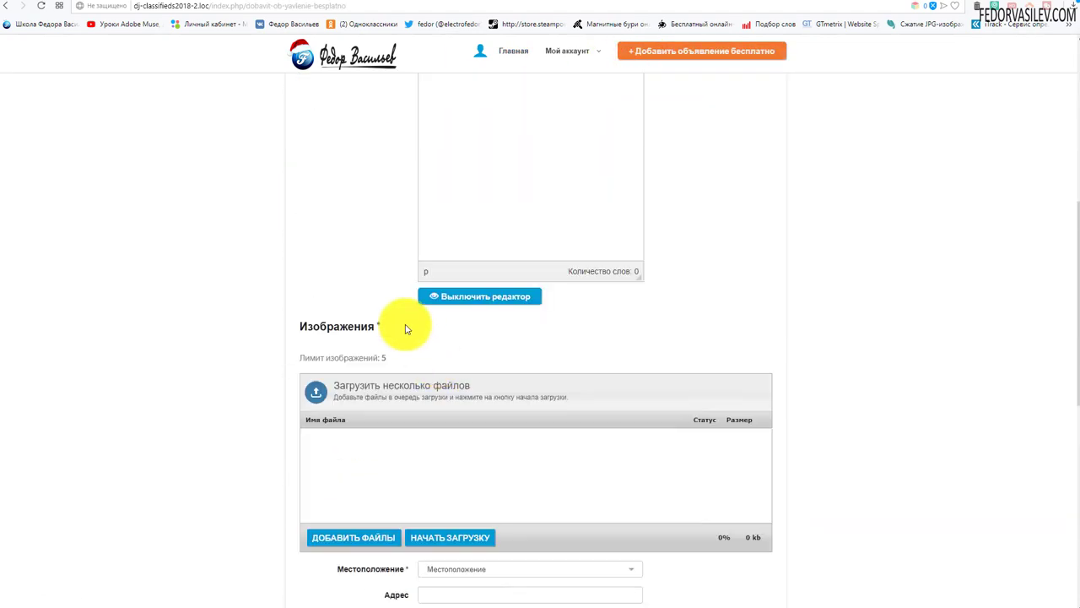
scroll(461, 369, up, 2)
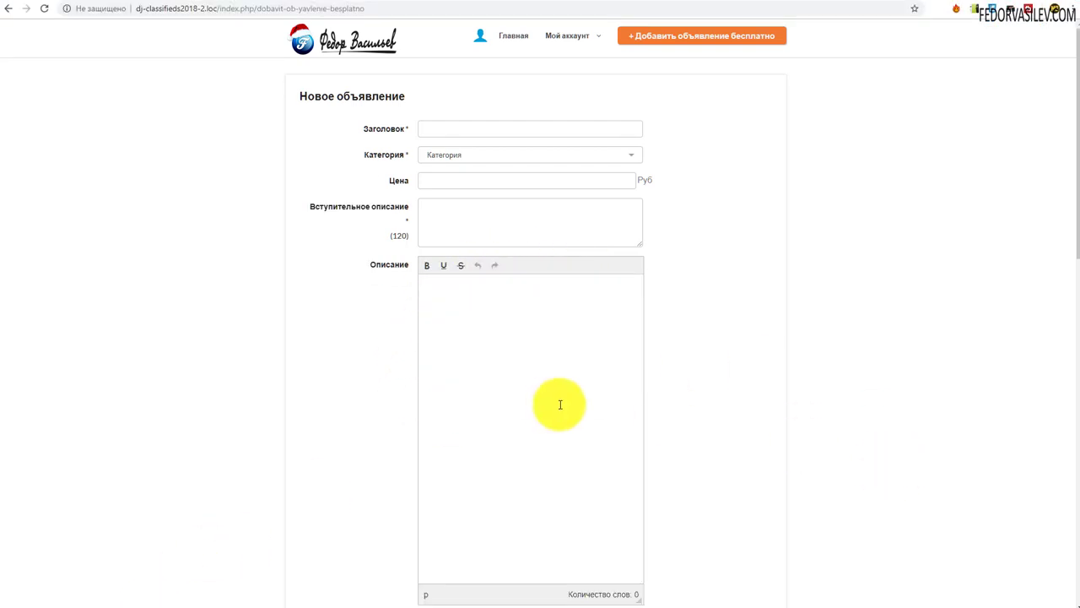
- Review the guest new-ad form and inspect the durations offered under Истекает после (дней)
scroll(507, 354, down, 3)
scroll(405, 283, up, 3)
scroll(658, 388, down, 5)
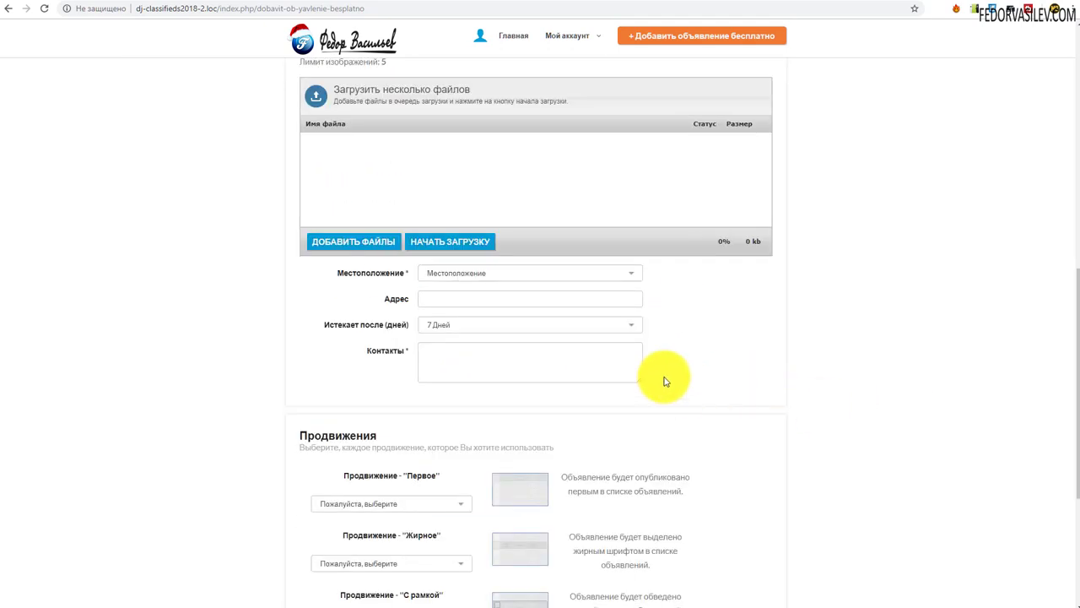
scroll(520, 358, up, 6)
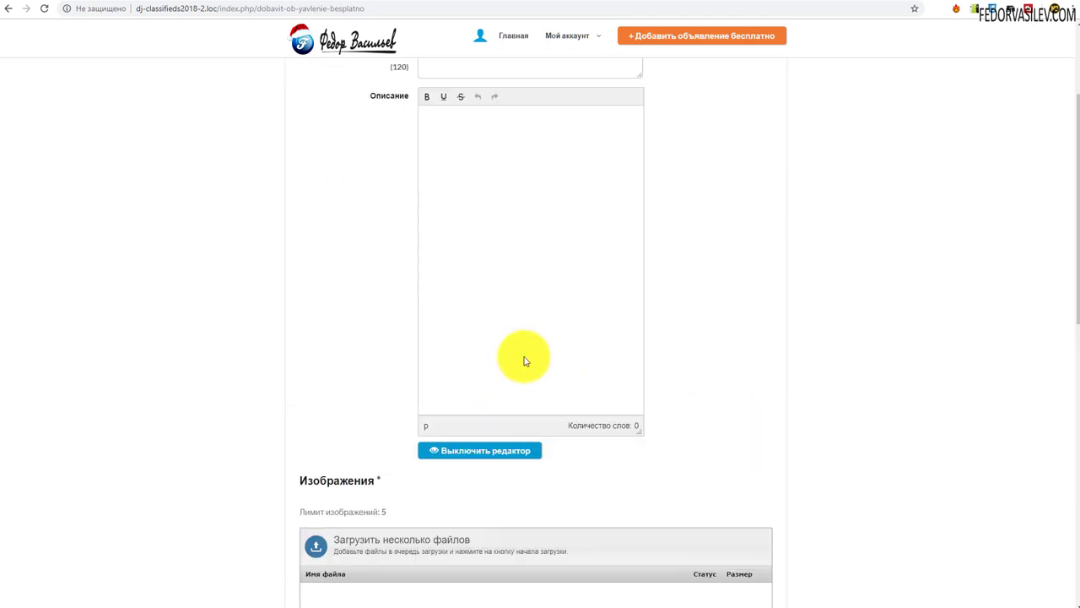
scroll(628, 238, down, 5)
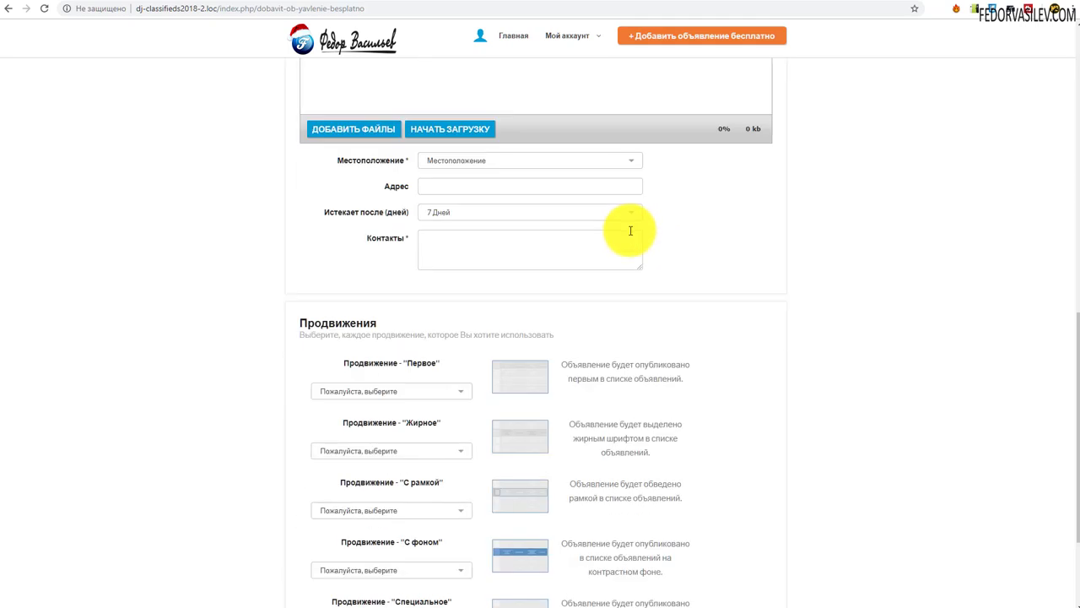
click(456, 213)
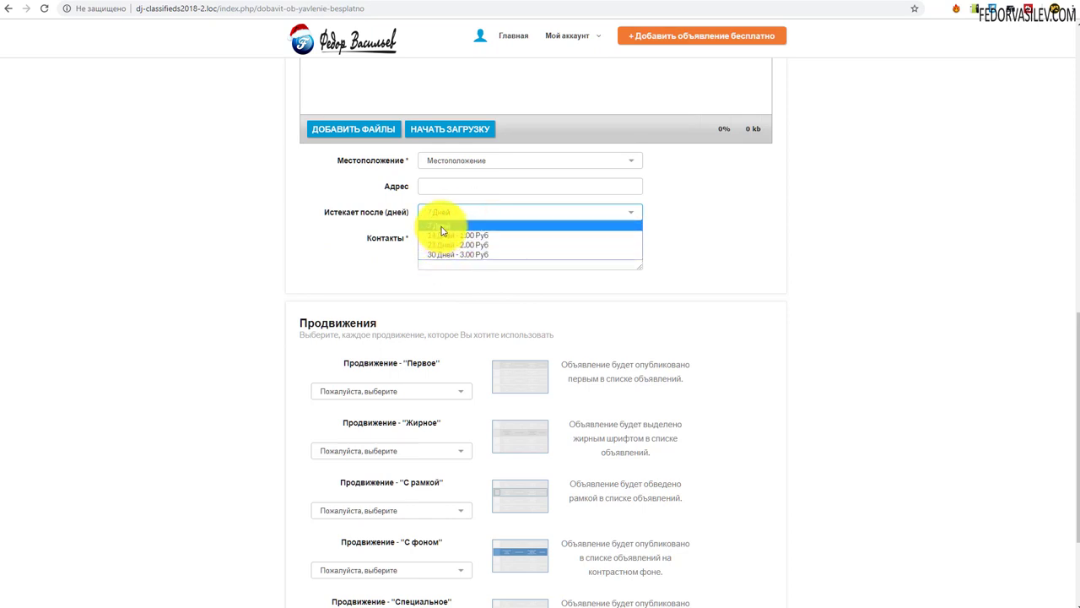
click(682, 218)
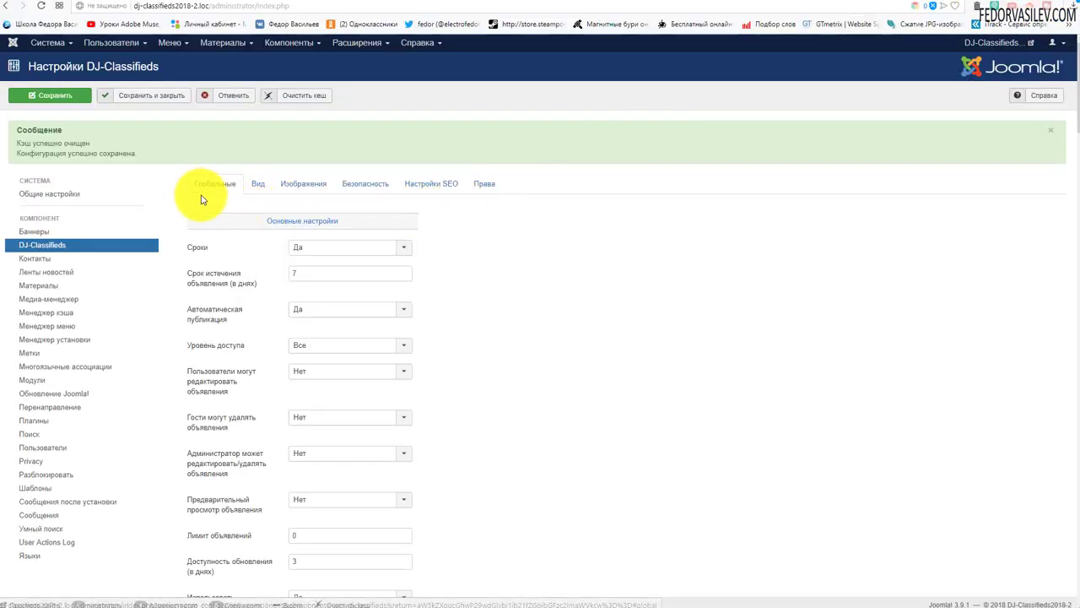
- In the DJ-Classifieds global settings, set Сроки to Нет and save the configuration
scroll(544, 227, down, 3)
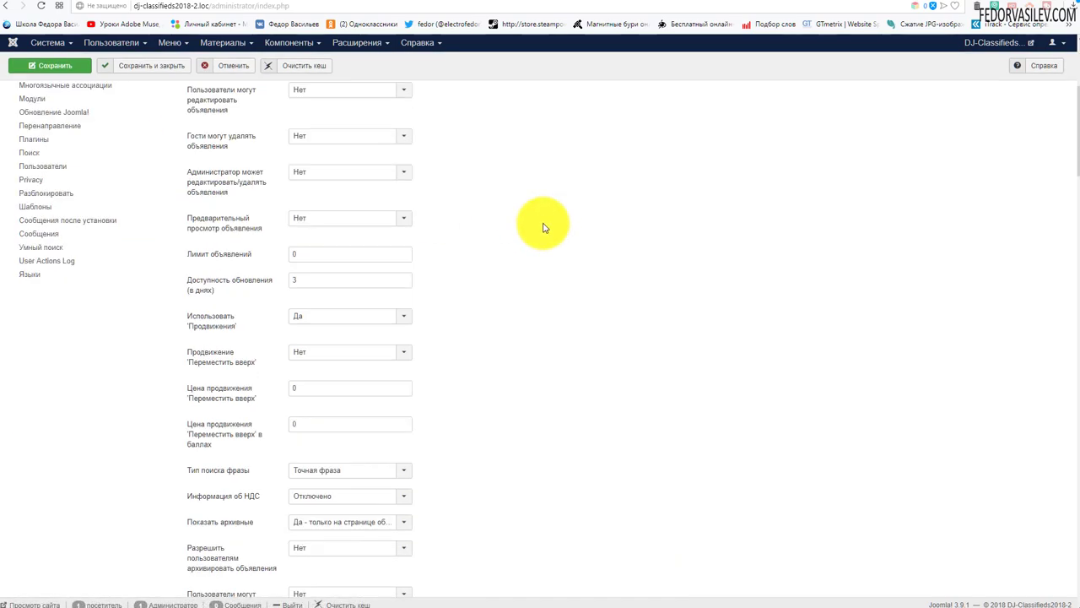
scroll(543, 228, up, 3)
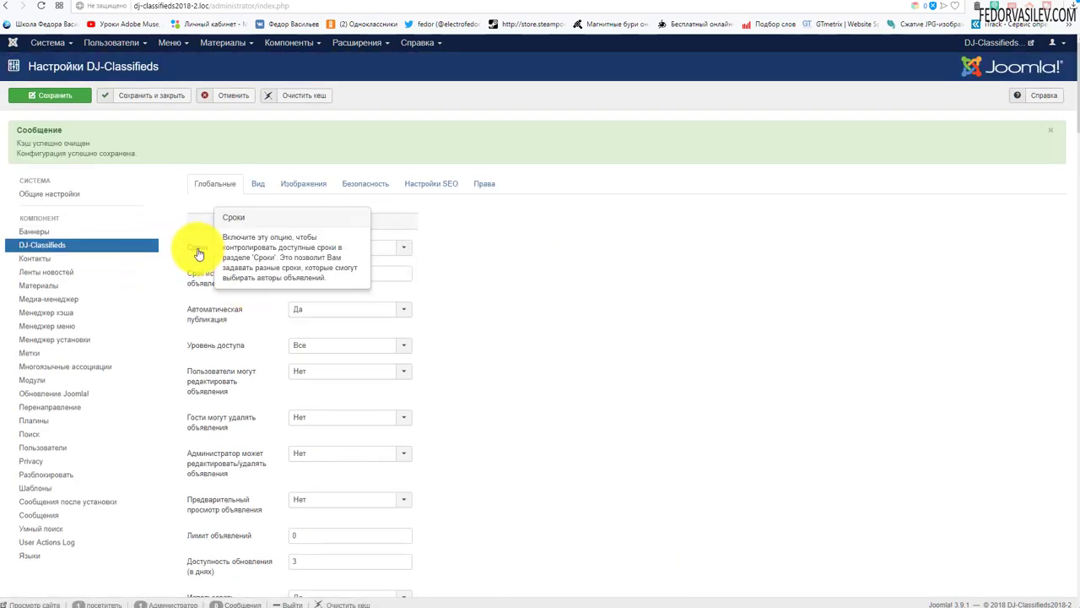
click(321, 251)
click(315, 273)
click(63, 97)
click(60, 93)
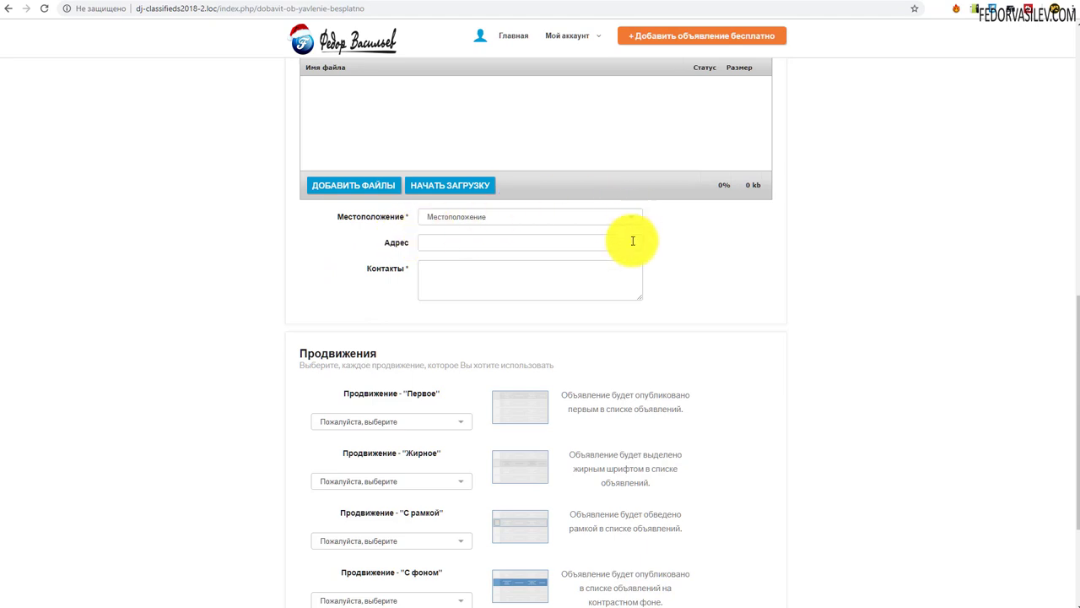
- Check the location, address and contact fields on the refreshed guest ad form
click(456, 222)
click(727, 259)
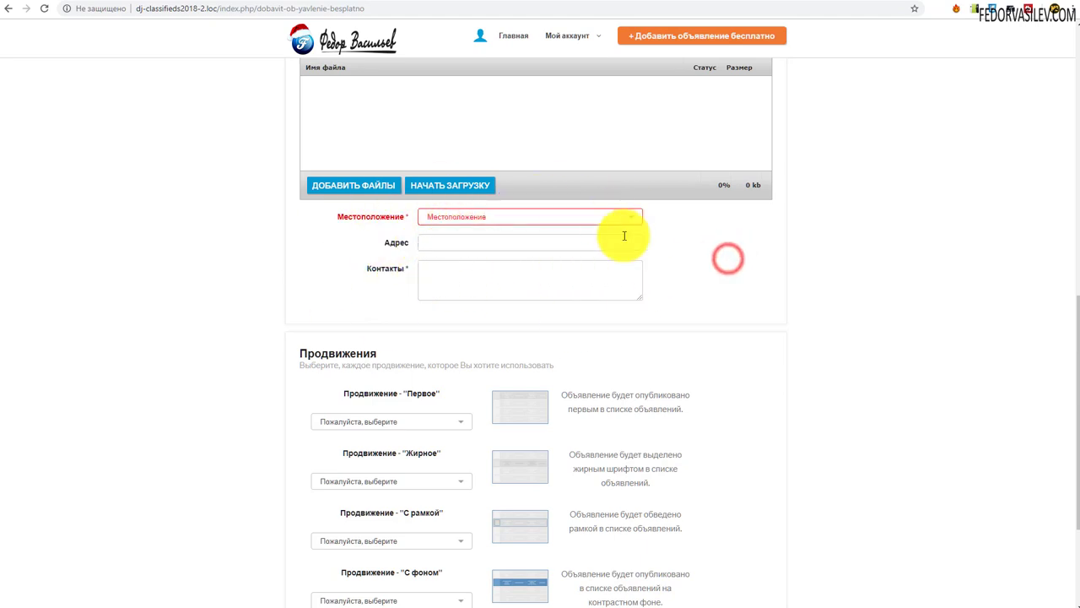
scroll(625, 235, down, 2)
scroll(663, 321, up, 2)
- Back in the DJ-Classifieds settings, try another Автоматическая публикация option and set it back to Да
key(alt+Tab)
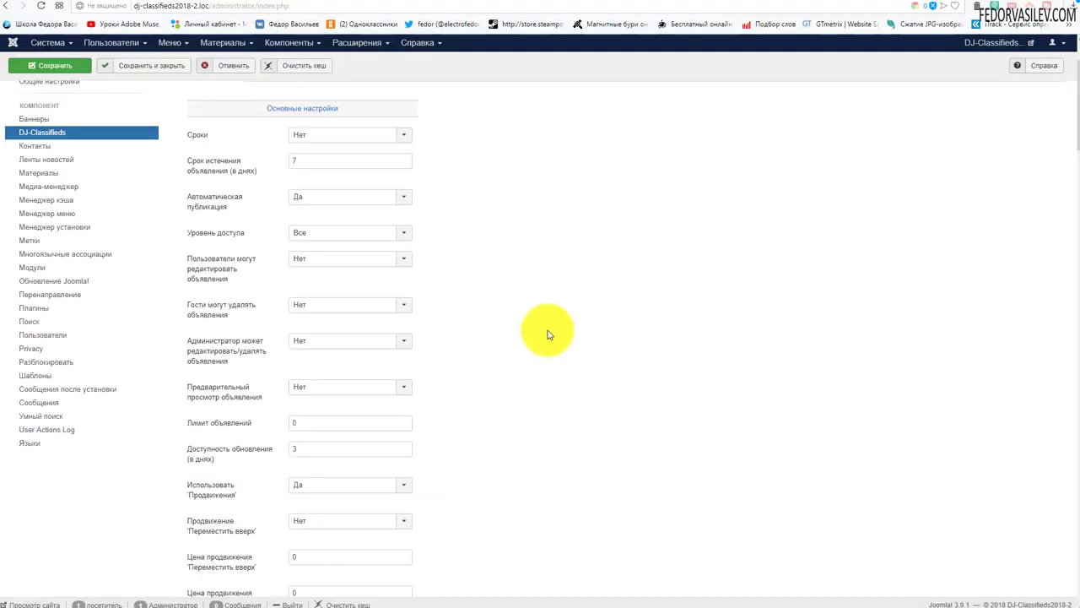
mouse_move(210, 211)
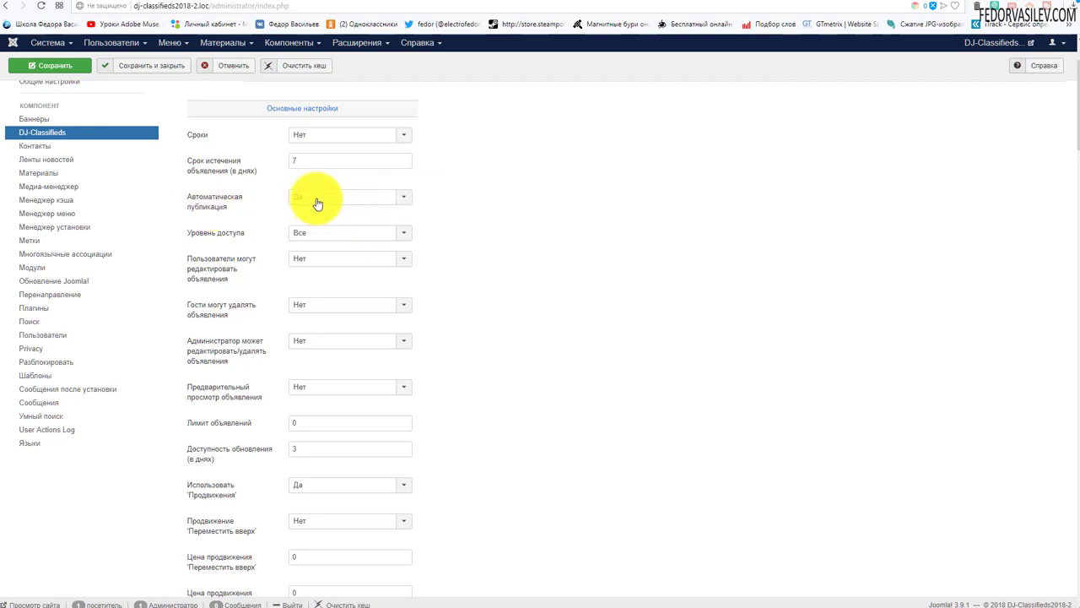
click(317, 201)
click(313, 226)
click(298, 201)
click(301, 210)
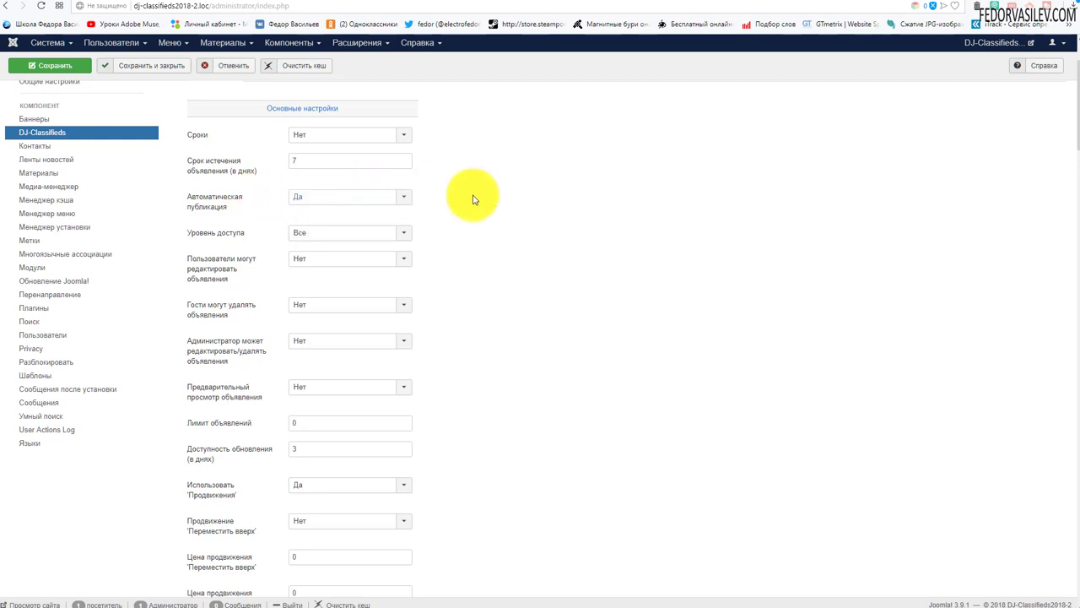
- Set Пользователи могут редактировать объявления to Да
mouse_move(230, 237)
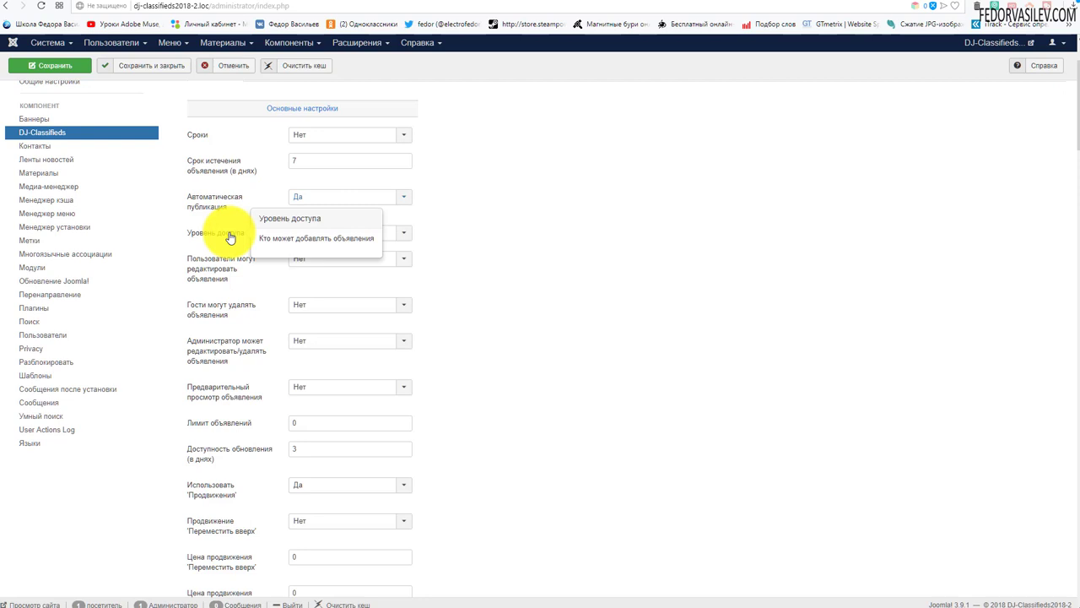
scroll(609, 233, down, 1)
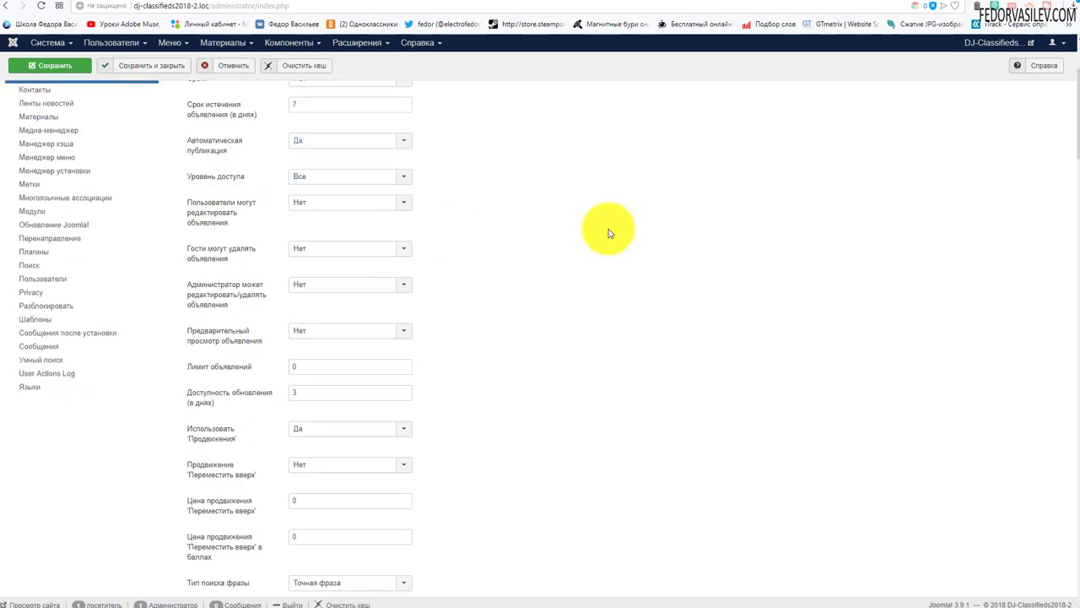
mouse_move(250, 215)
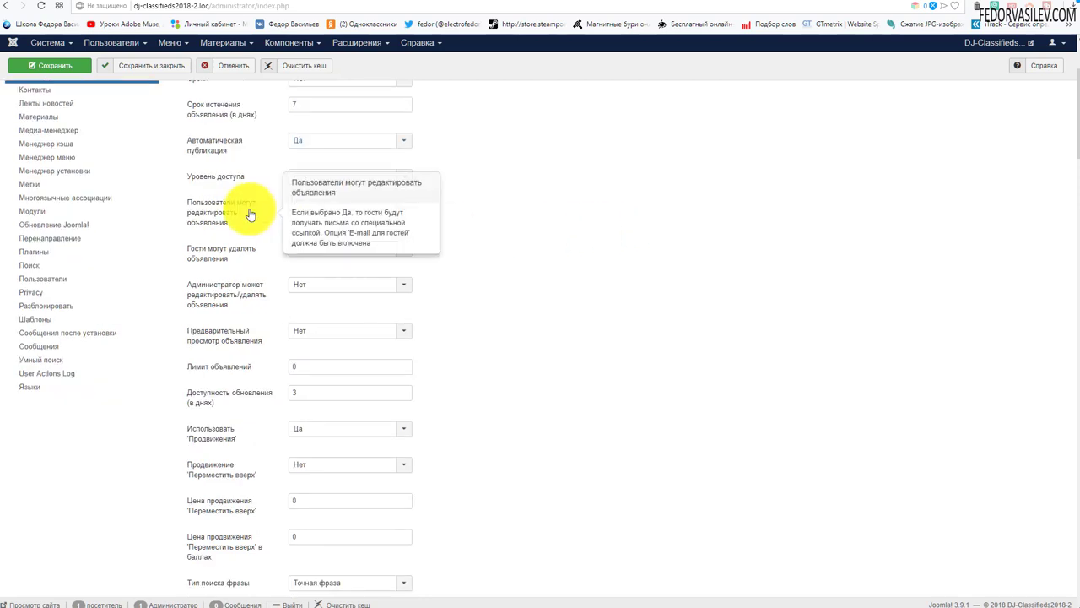
click(324, 205)
click(316, 214)
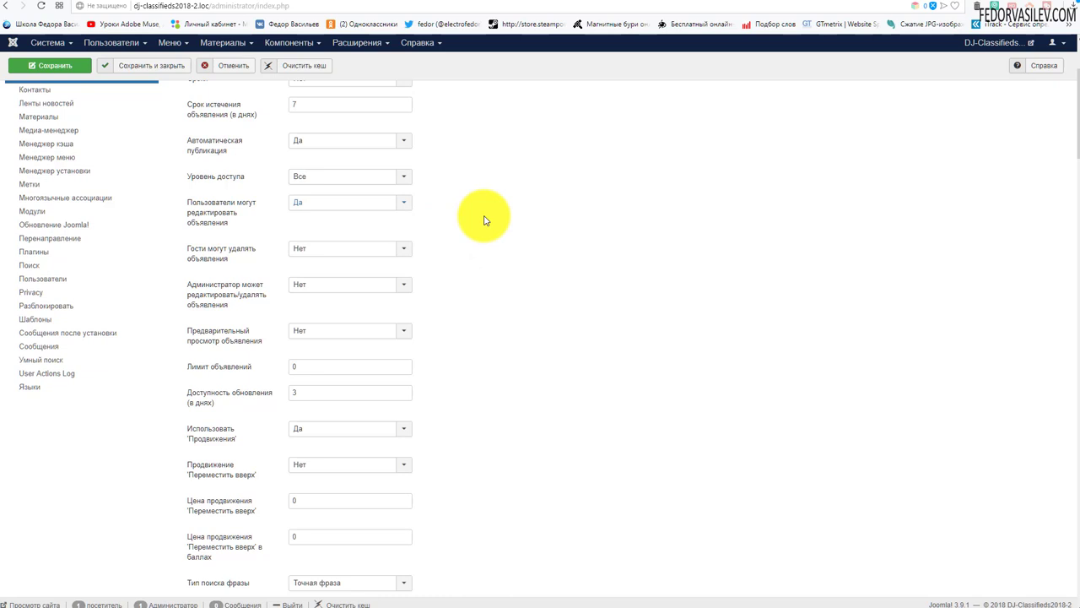
- Review the Гости могут удалять объявления setting and leave it at Нет
scroll(485, 220, down, 1)
mouse_move(246, 205)
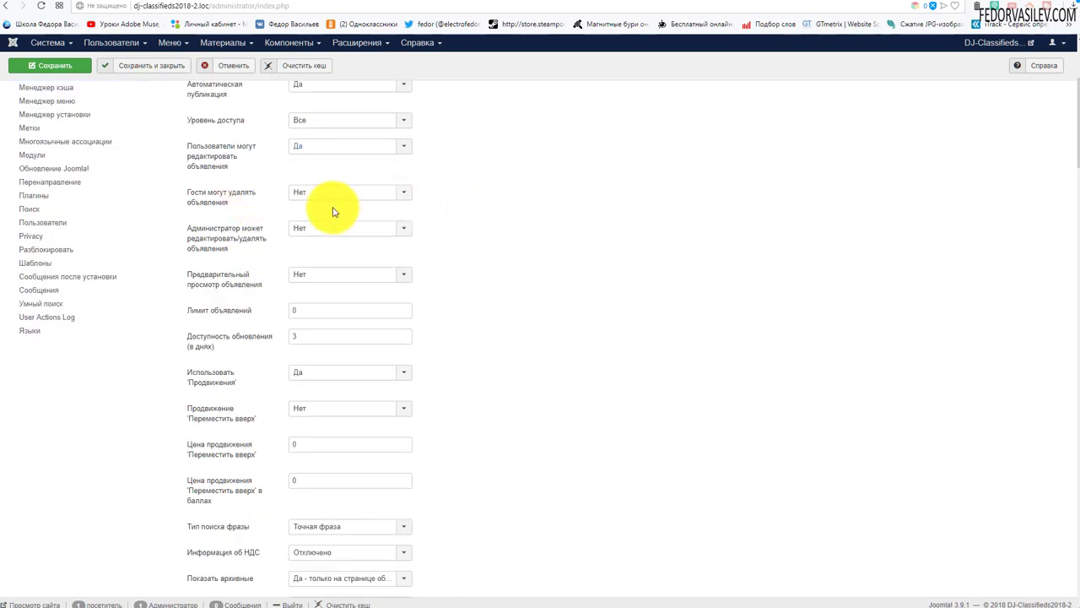
click(323, 205)
click(524, 187)
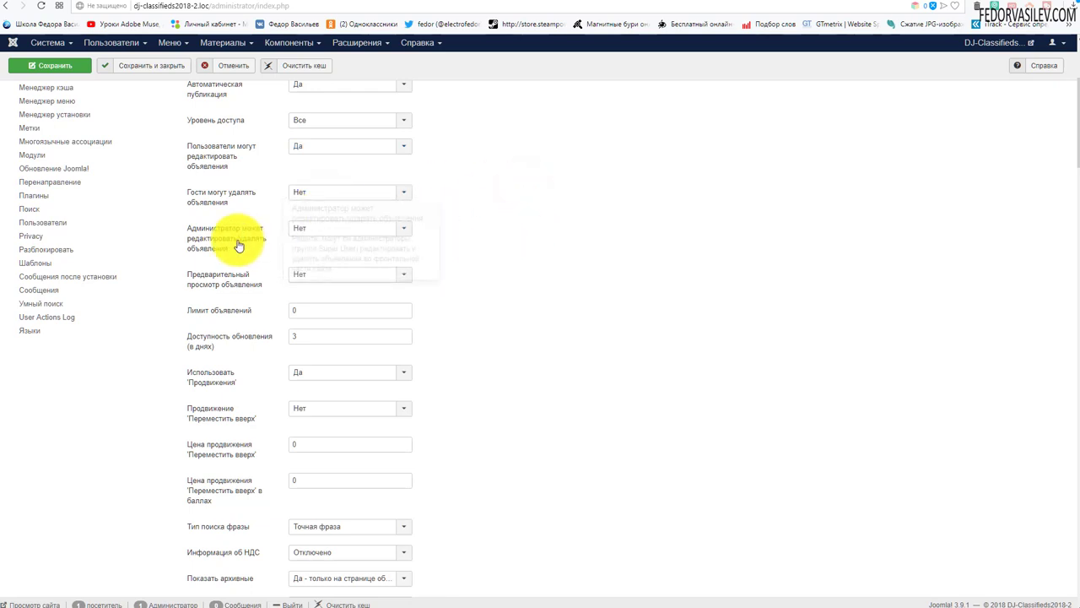
- Set Администратор может редактировать/удалять объявления to Да
click(334, 229)
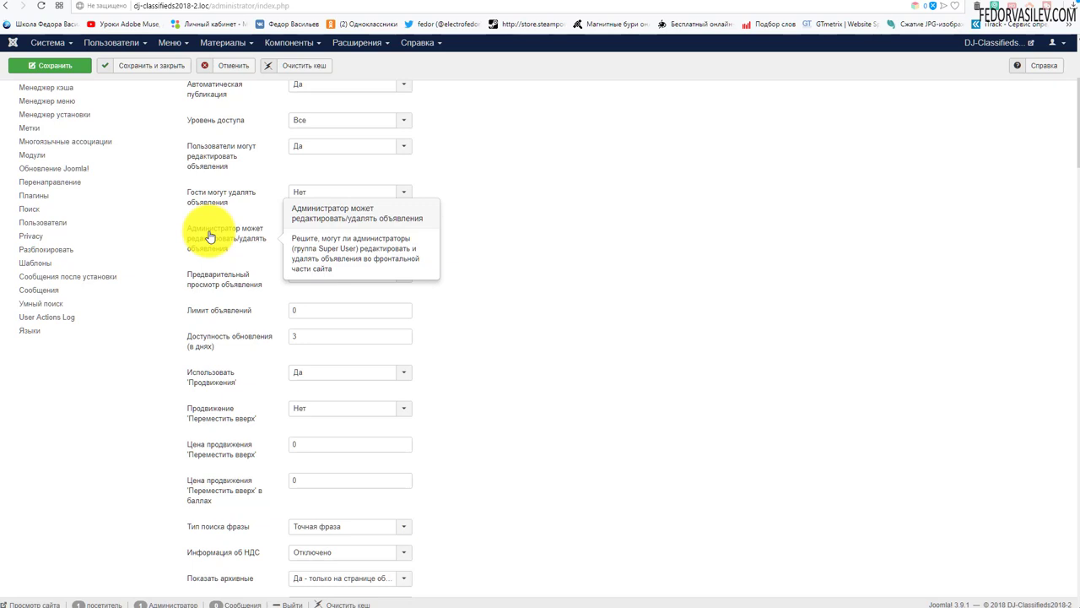
click(210, 236)
click(554, 237)
click(345, 233)
click(314, 242)
- Look over the new ad form on the site, including its Продвижения section
scroll(455, 243, down, 1)
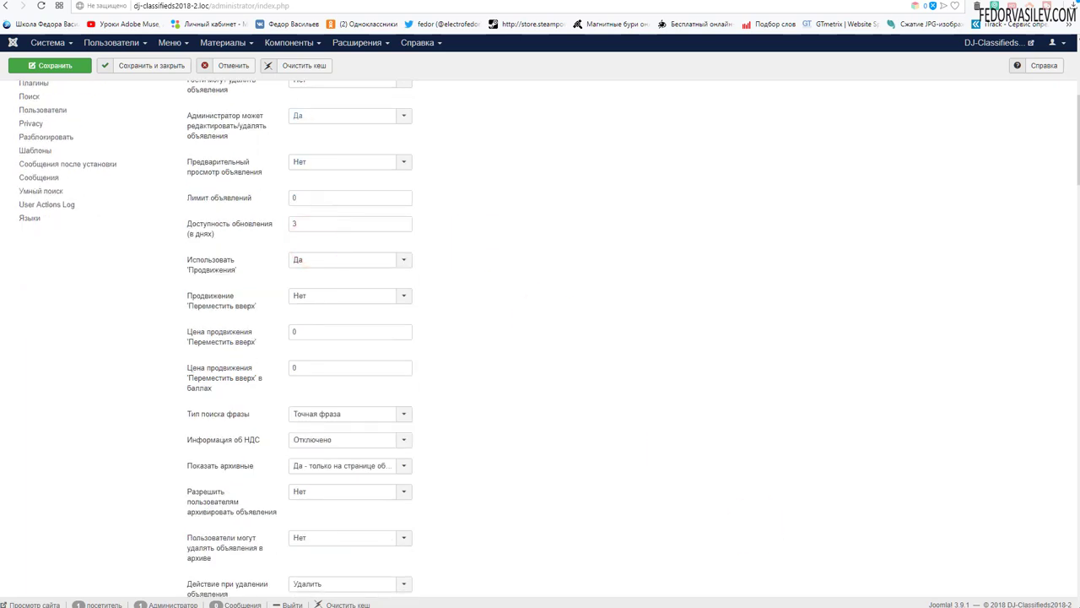
mouse_move(219, 205)
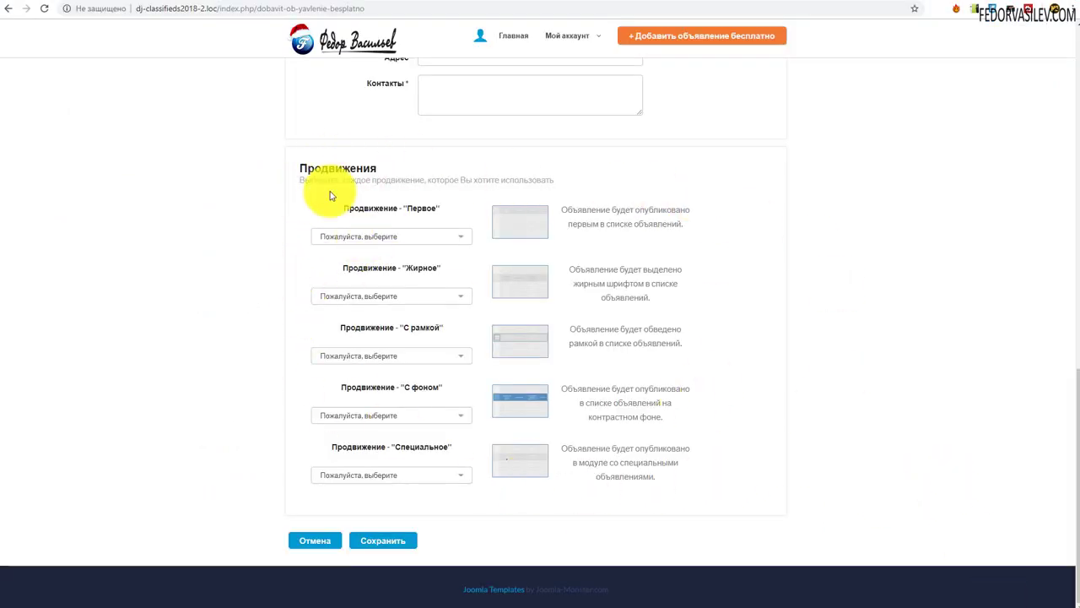
scroll(562, 366, up, 9)
scroll(667, 428, down, 10)
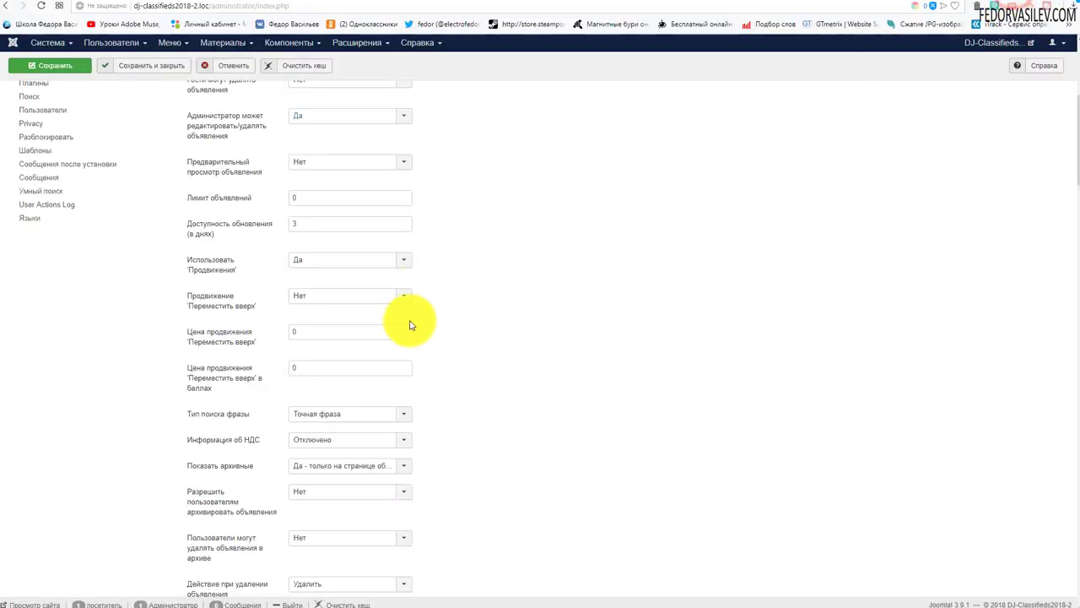
- Set Использовать 'Продвижения' to Нет in the component settings and save
click(322, 266)
click(320, 289)
click(66, 65)
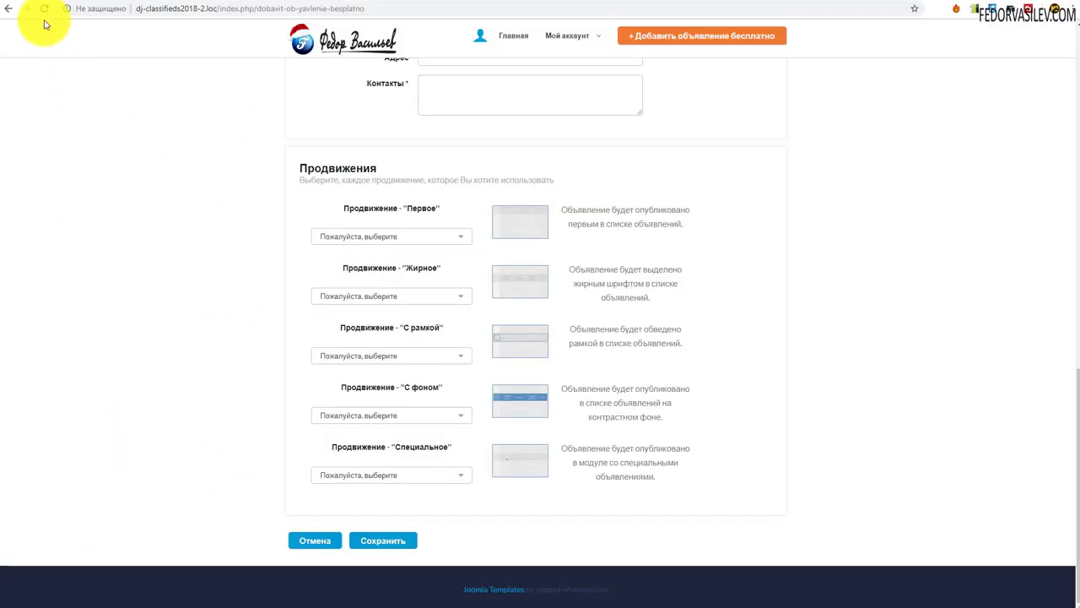
- Refresh the ad form on the site and check its whole length for the Продвижения section
click(44, 9)
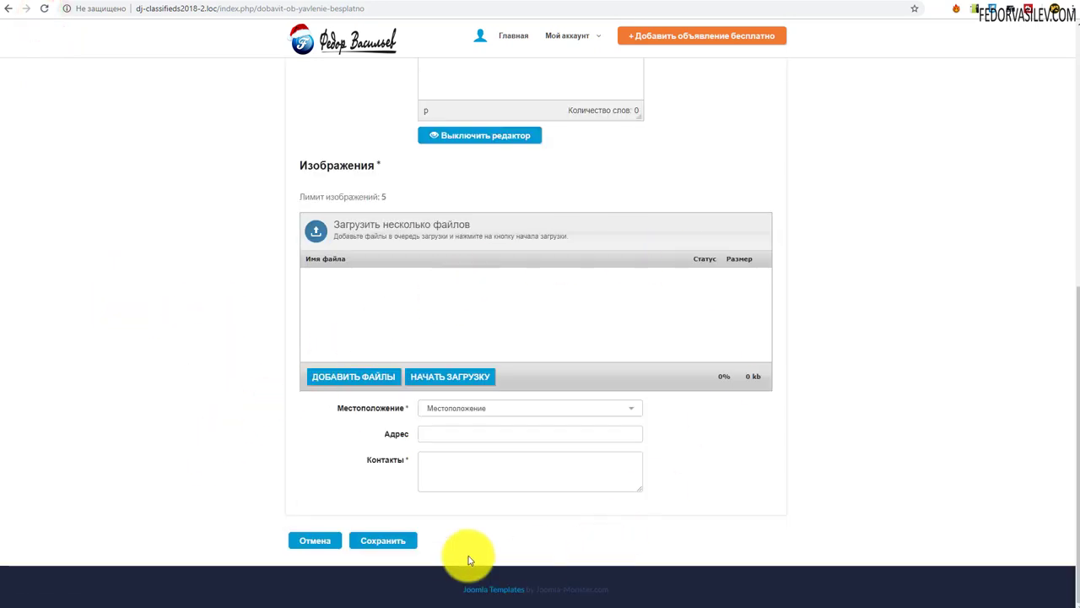
scroll(743, 367, up, 6)
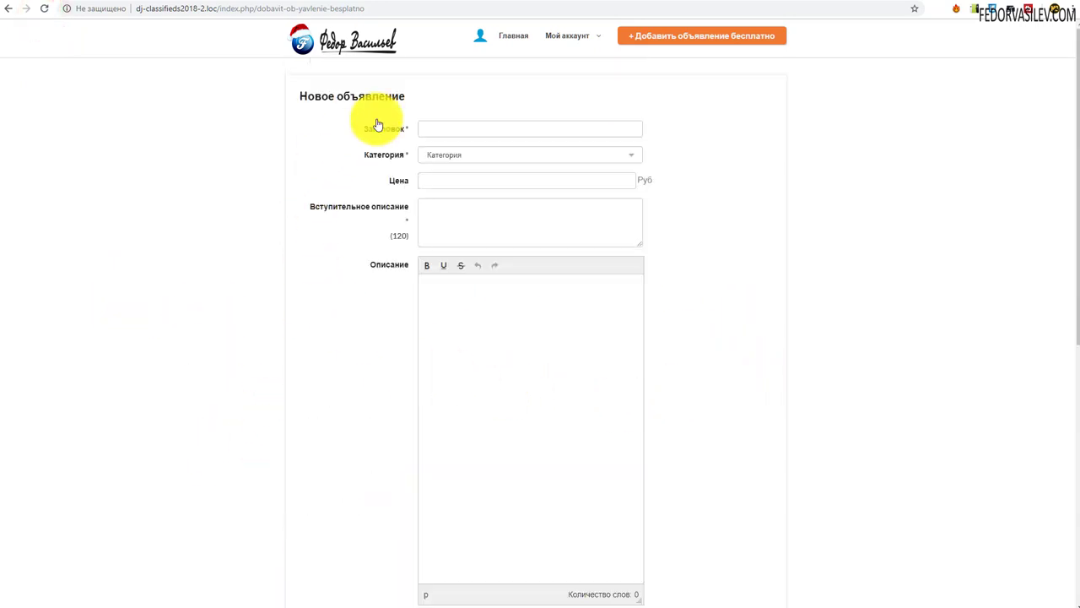
scroll(468, 151, down, 4)
scroll(468, 152, down, 2)
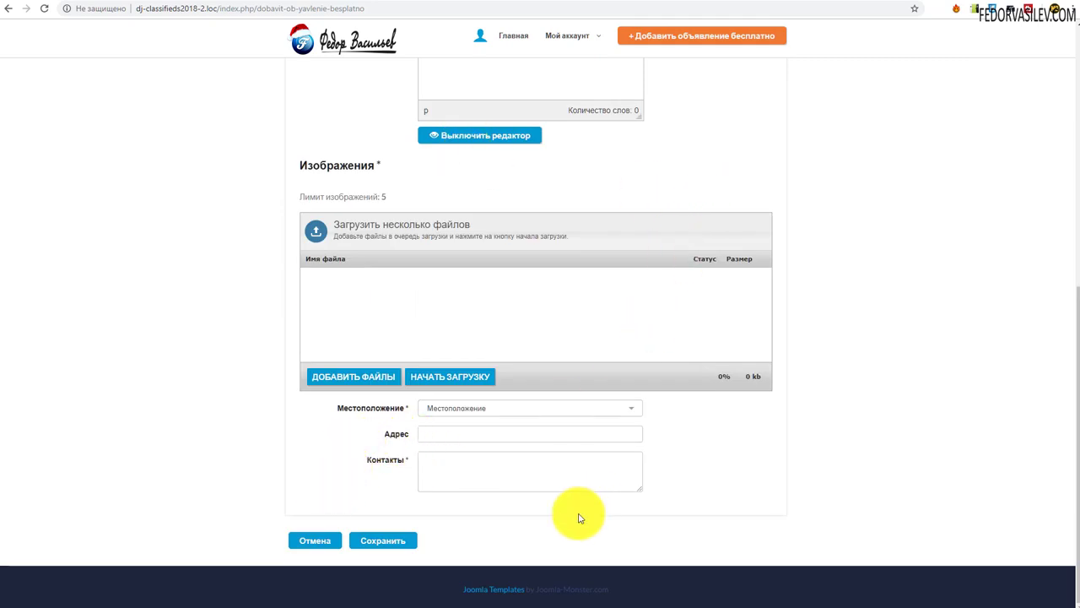
scroll(422, 397, up, 6)
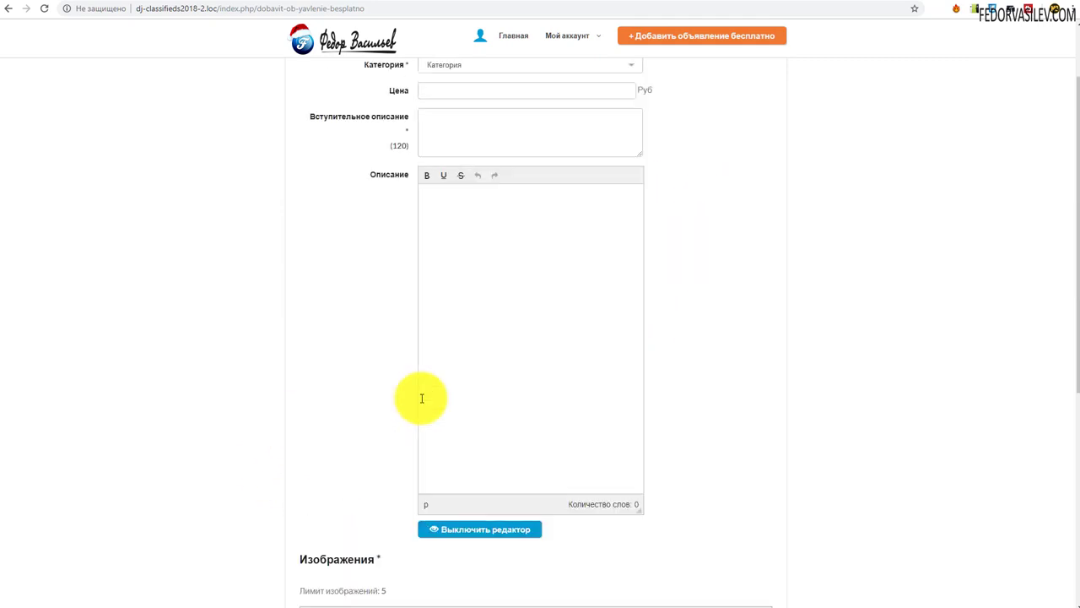
scroll(422, 124, down, 6)
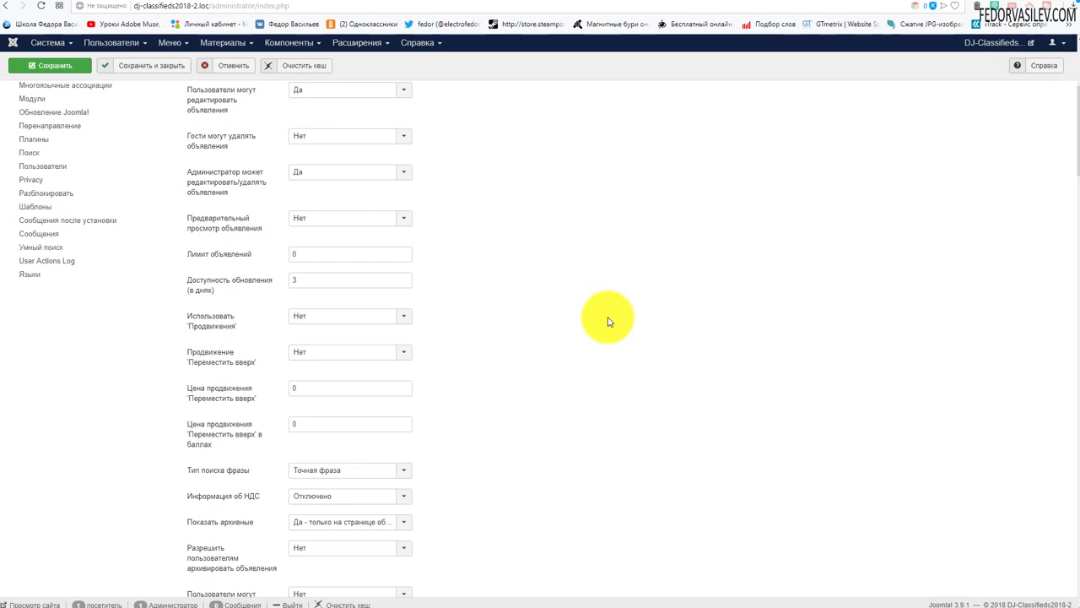
- In the Специальные настройки объявления section of the component settings, find Использовать 'Цена договорная' and set it to Да
scroll(760, 472, down, 6)
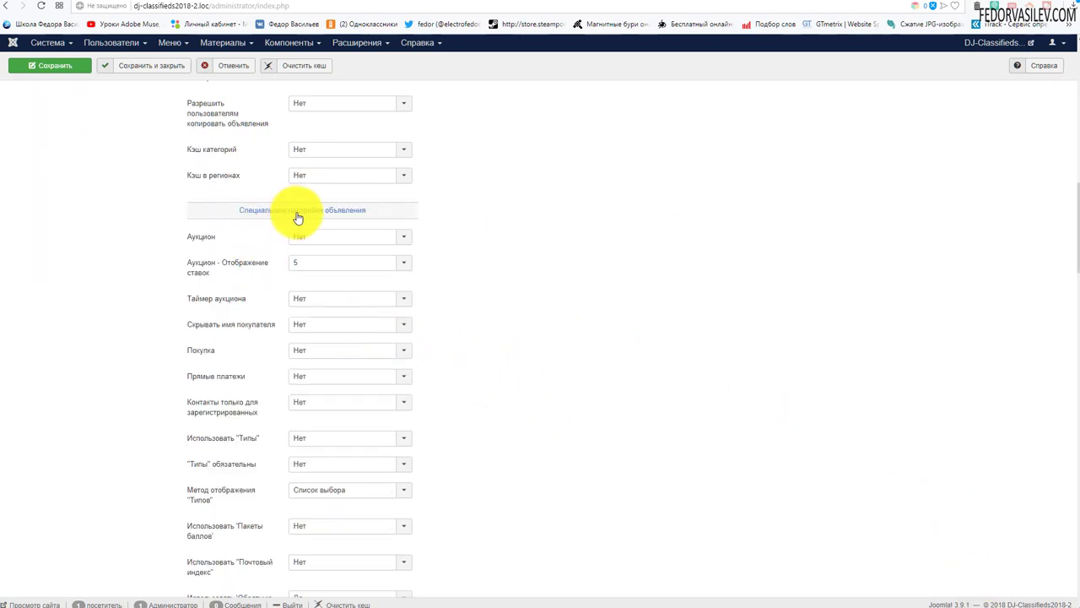
scroll(459, 306, up, 6)
scroll(456, 309, up, 3)
scroll(470, 270, down, 12)
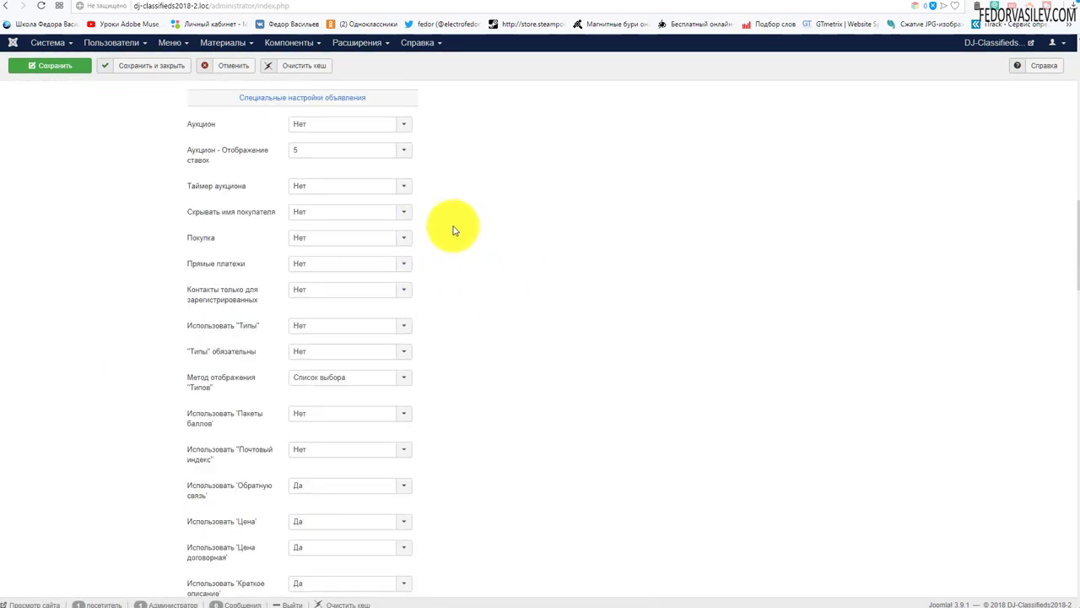
scroll(454, 230, down, 1)
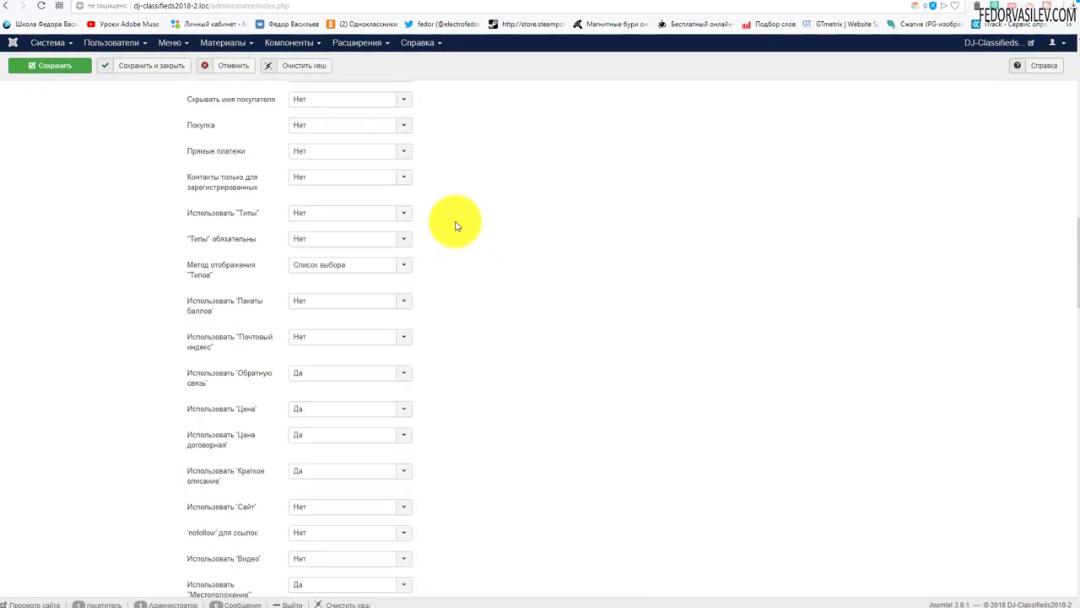
scroll(455, 226, down, 1)
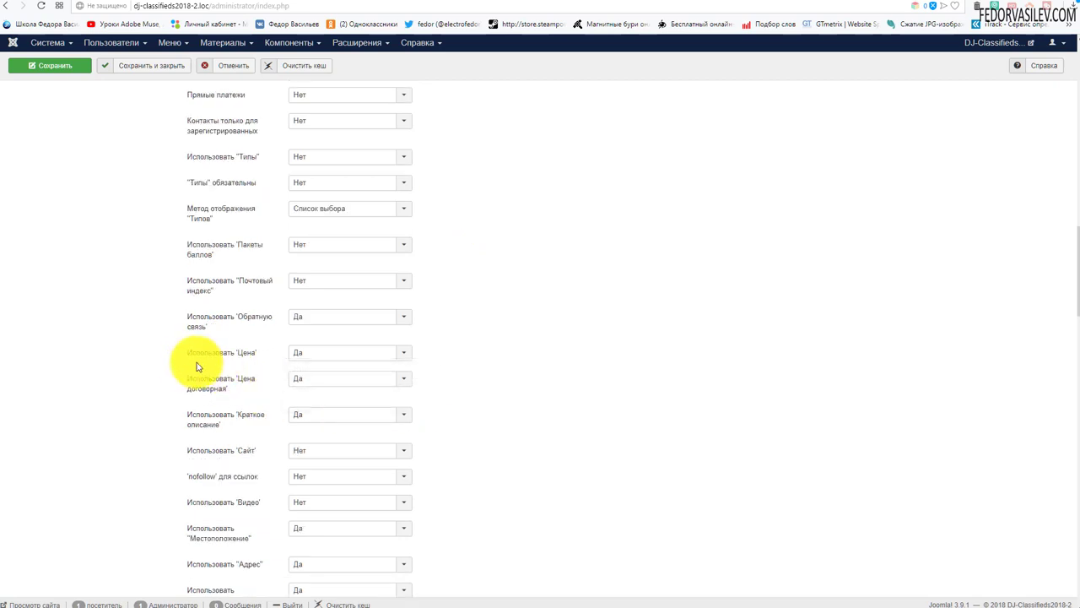
mouse_move(221, 395)
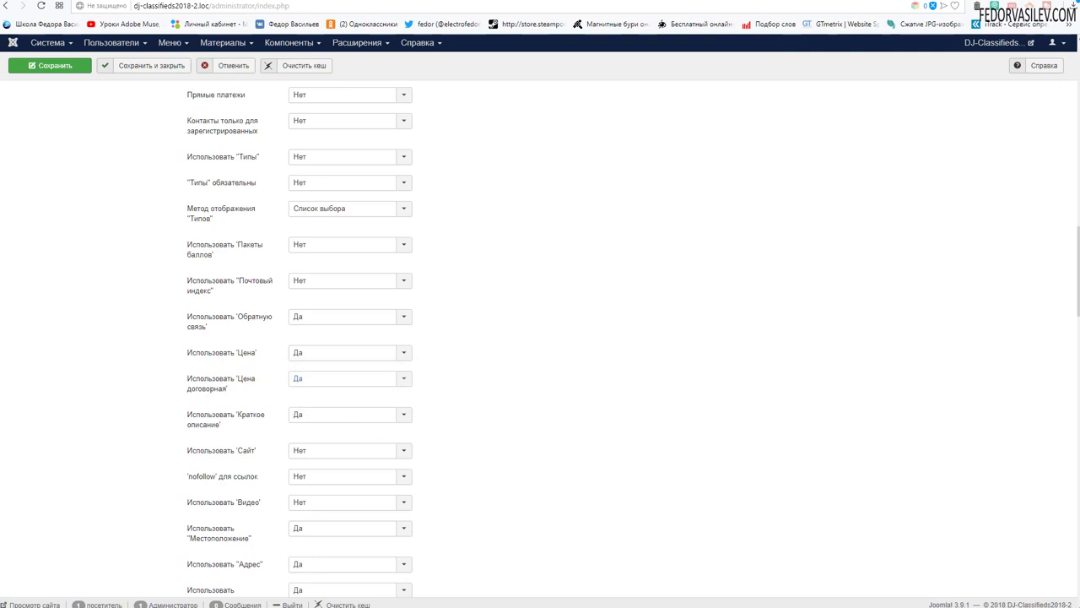
- On the site's new ad form, find the Цена договорная? option and tick it
key(alt+Tab)
scroll(548, 224, down, 5)
scroll(537, 218, up, 6)
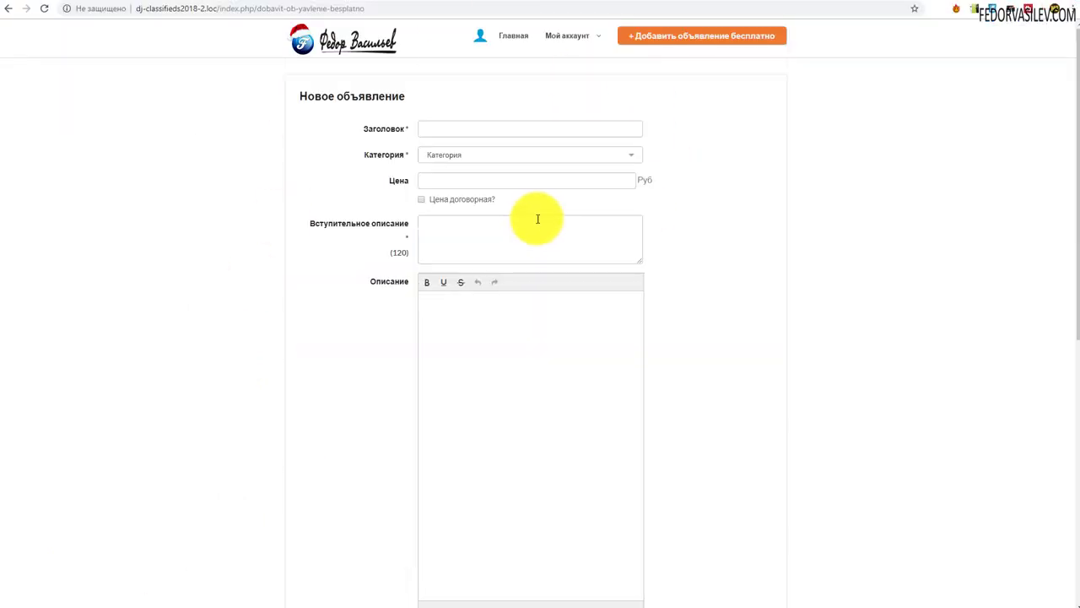
click(425, 201)
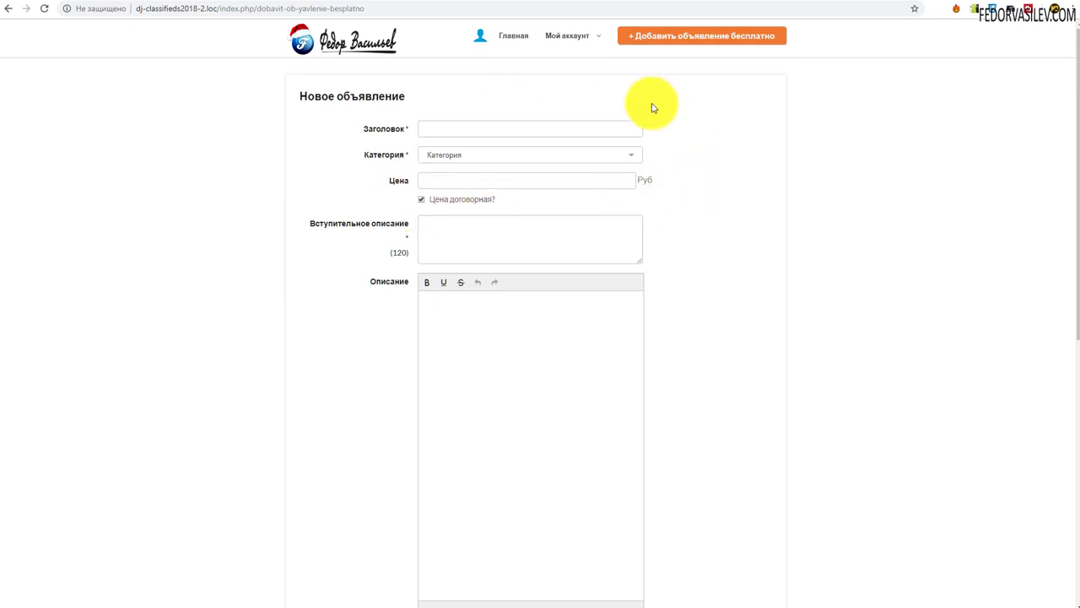
- Open the wholesale household appliances ad from the home page and highlight its Договорная цена label
click(514, 35)
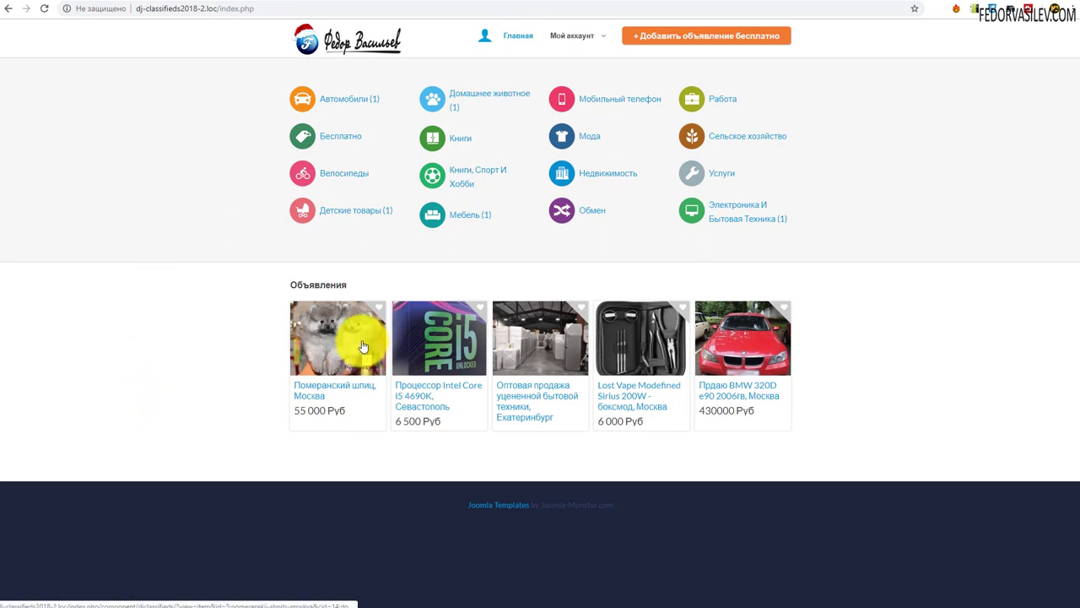
click(502, 412)
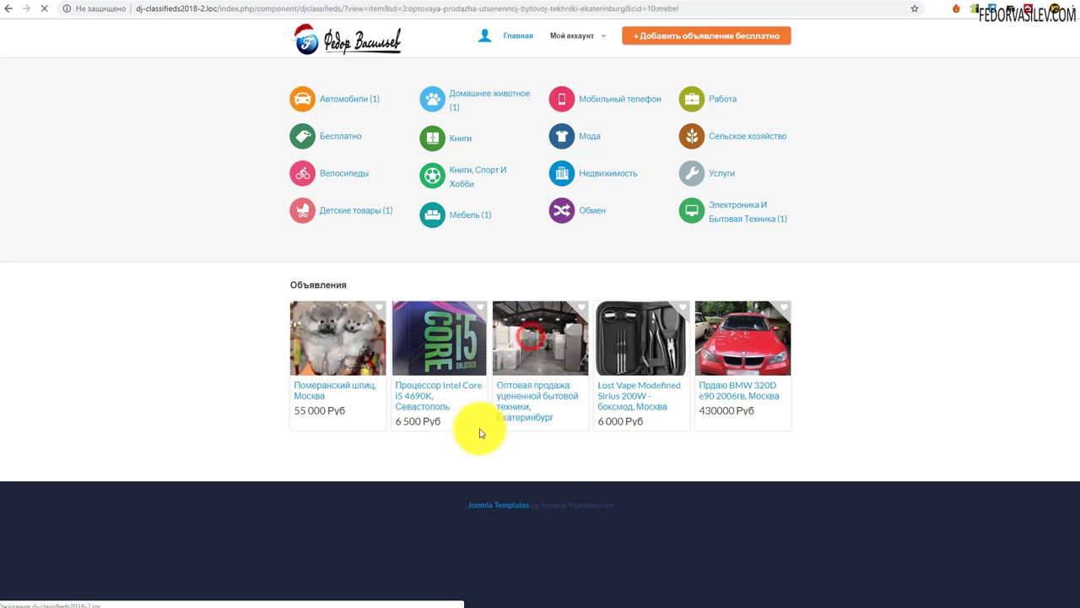
drag(659, 99, 724, 100)
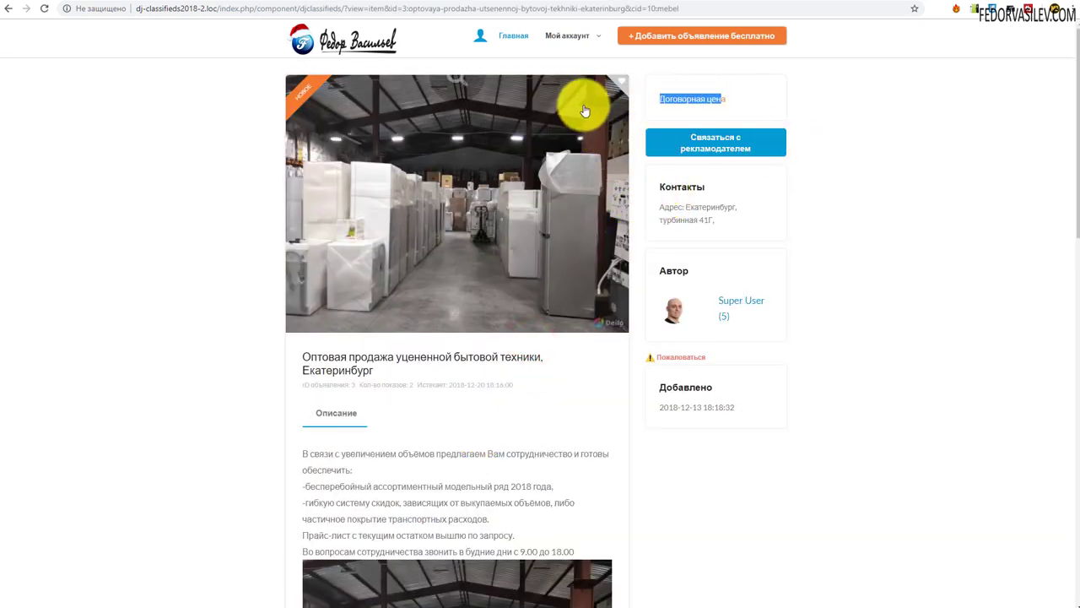
- Open a new ad form again, leave Цена empty and mark the price as negotiable
click(710, 39)
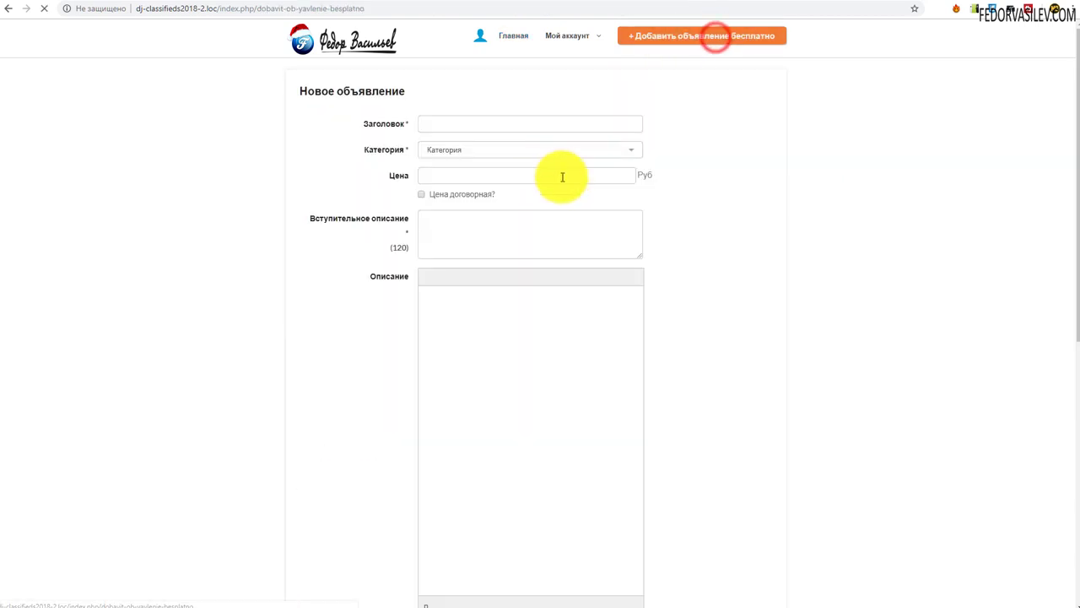
click(435, 181)
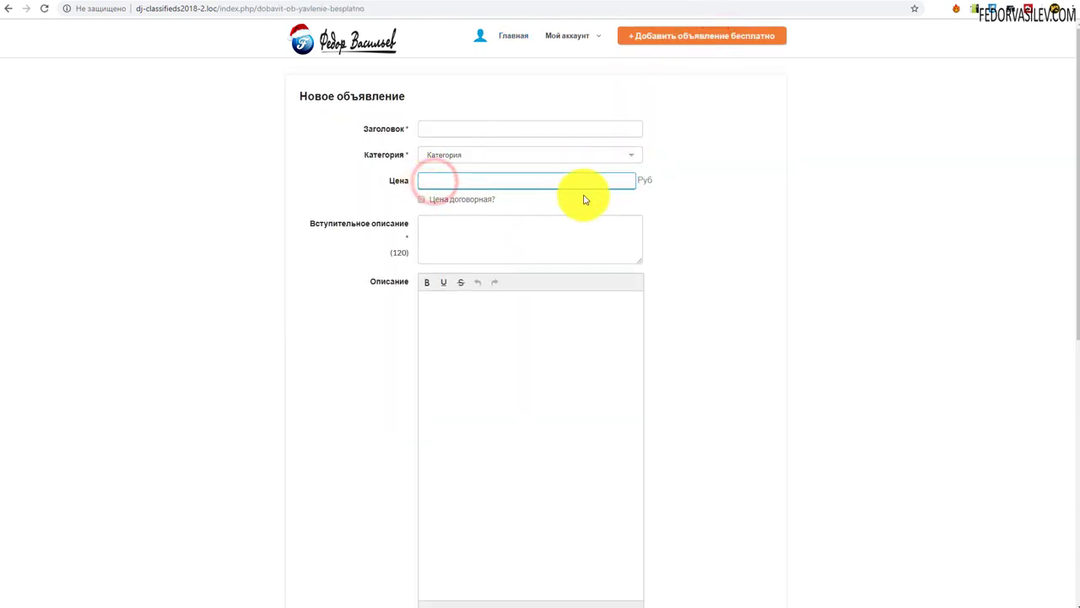
click(420, 201)
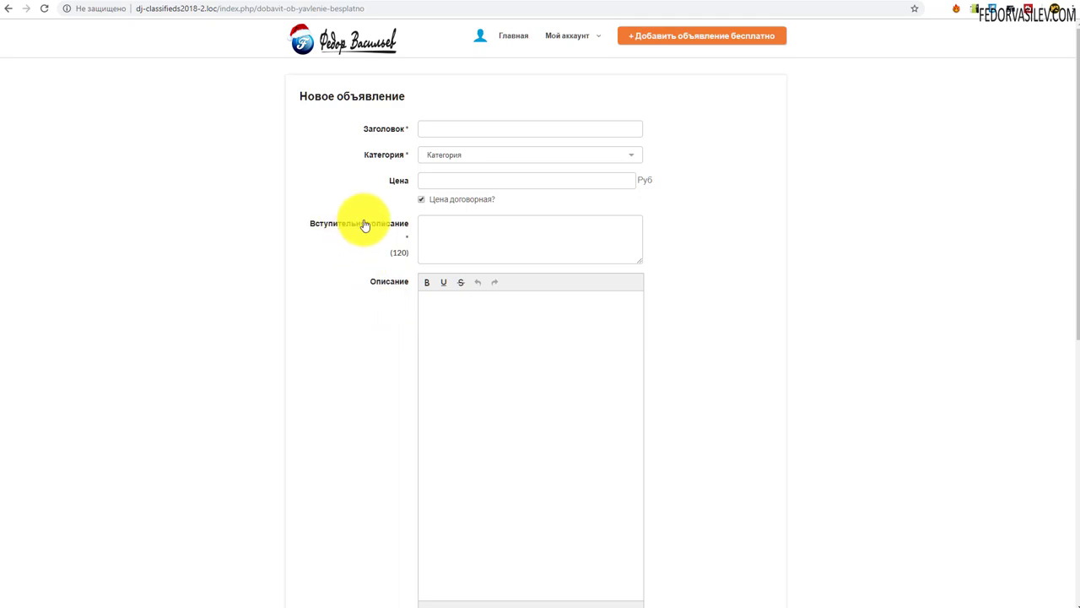
- Examine the Вступительное описание and Описание fields on the ad form
click(483, 242)
scroll(355, 240, down, 2)
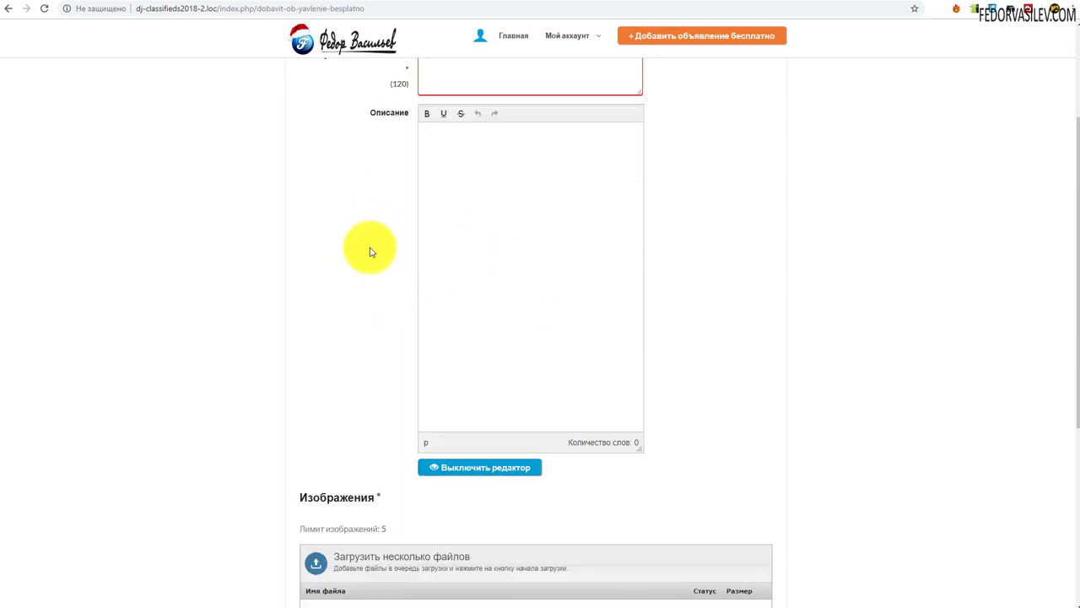
scroll(422, 270, up, 2)
- Set Использовать 'Краткое описание' to Нет in the component settings and save
key(alt+Tab)
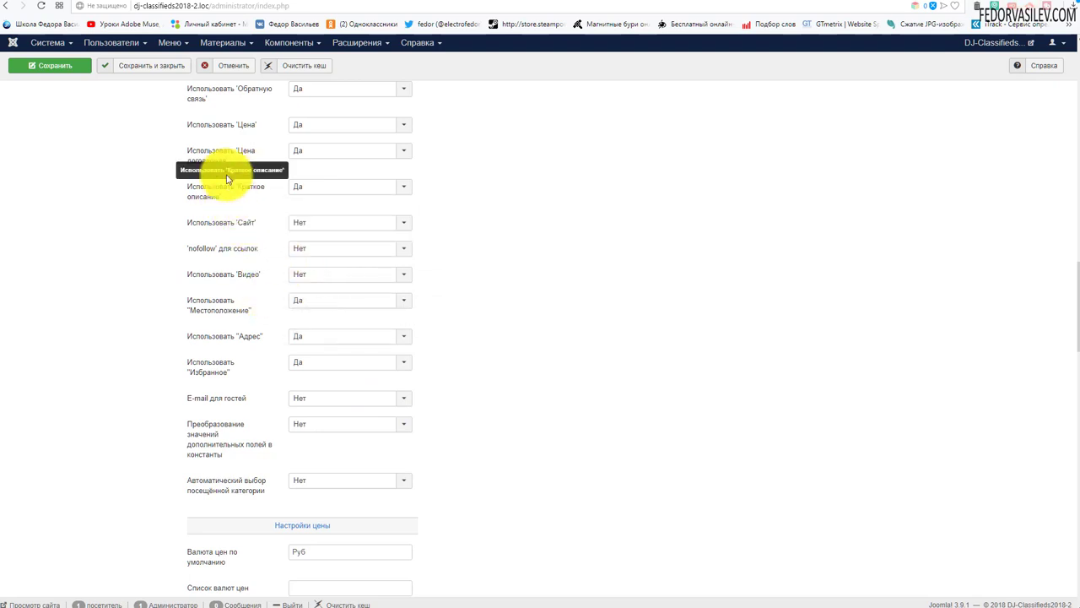
mouse_move(209, 101)
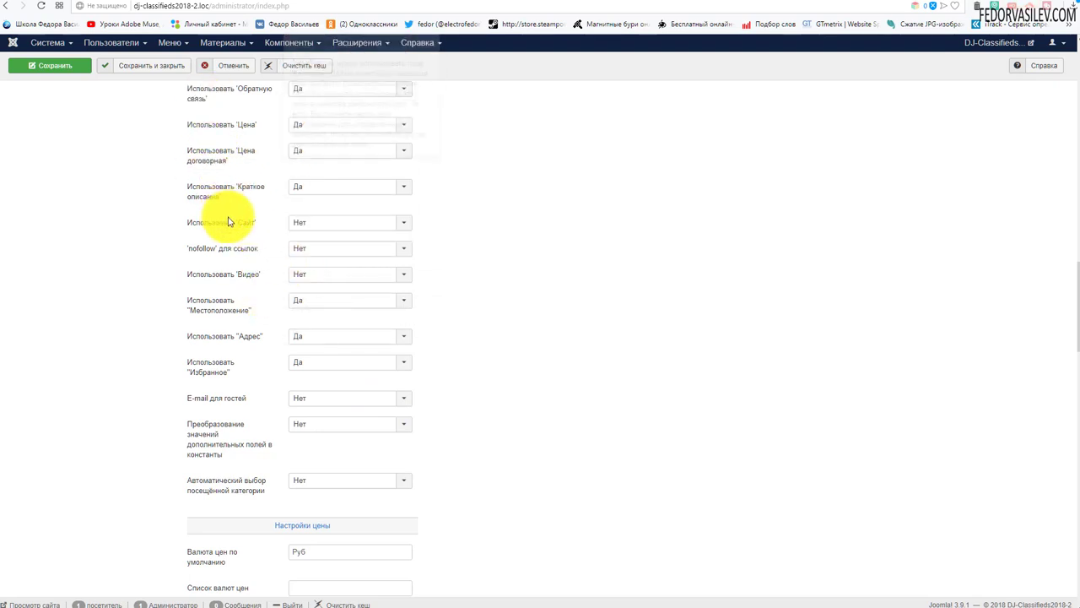
click(314, 187)
click(319, 217)
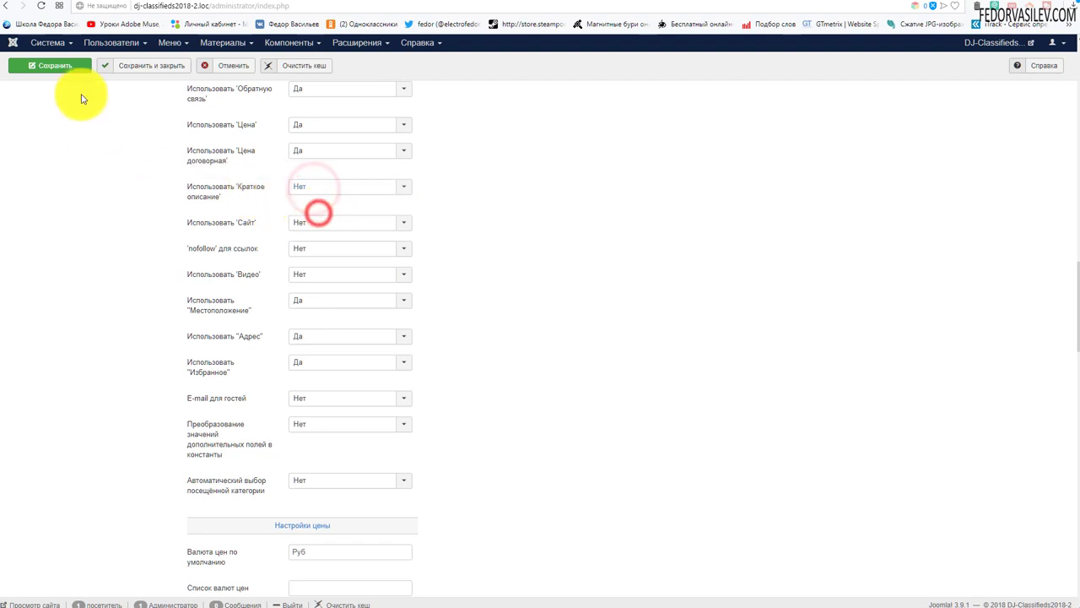
click(67, 65)
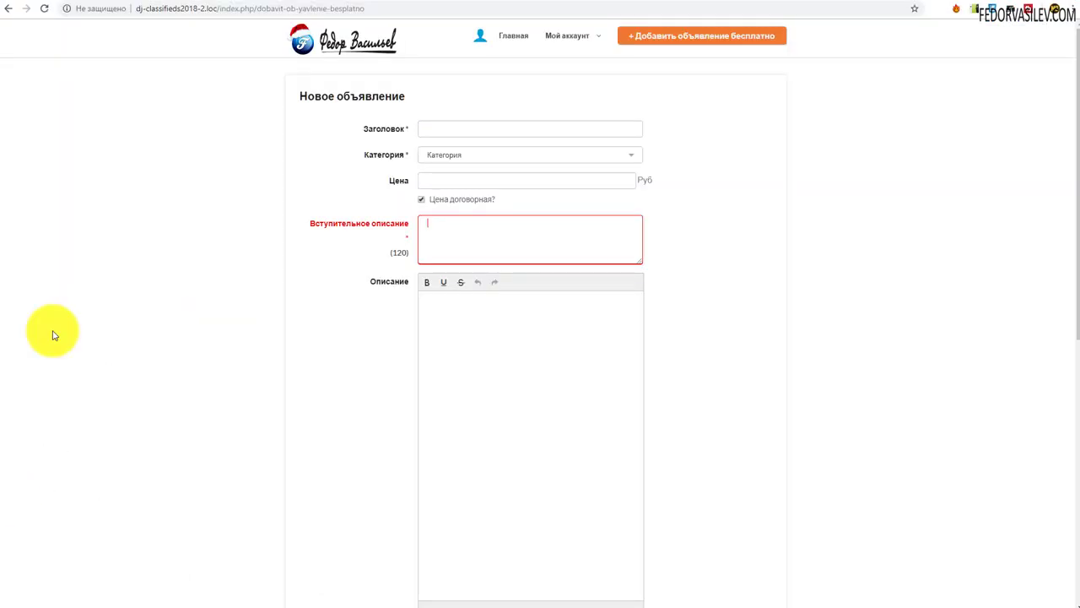
- Refresh the ad form and check its description fields after the Краткое описание change
click(42, 12)
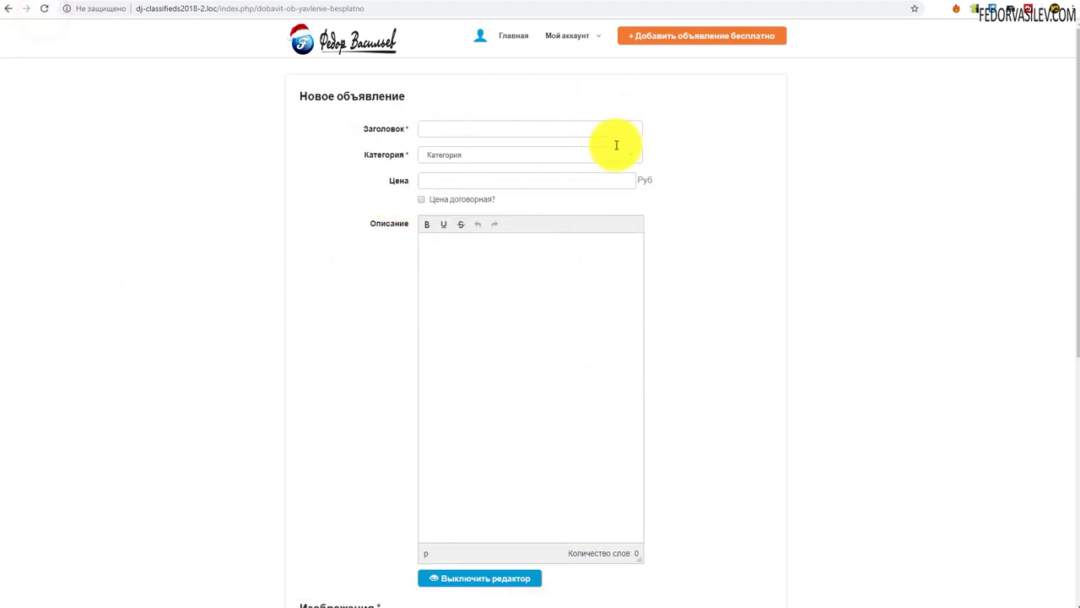
scroll(458, 212, down, 5)
scroll(591, 303, up, 5)
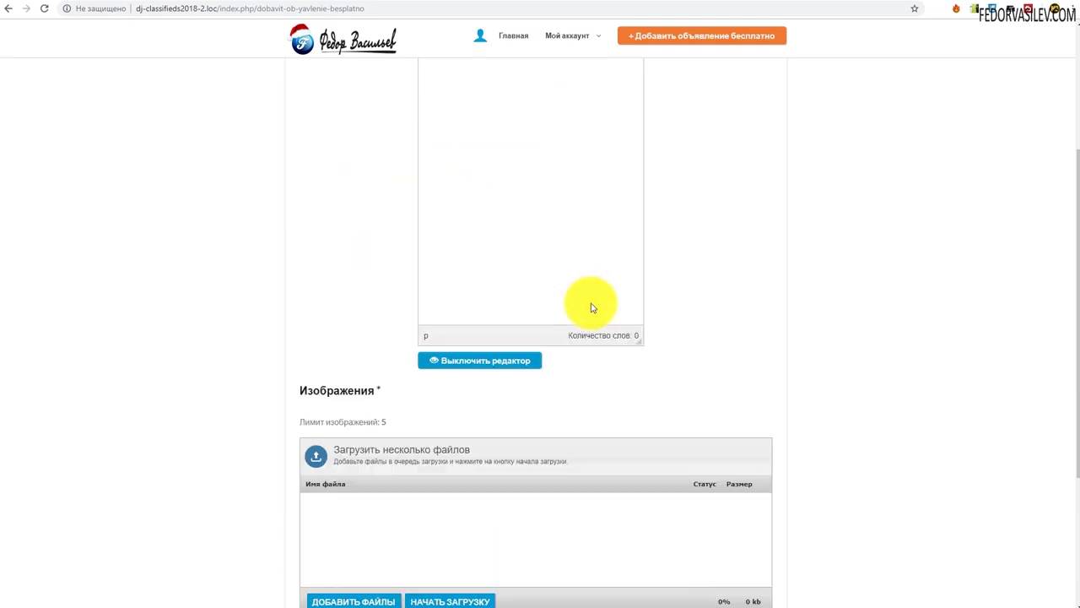
- Back in the component settings, set Использовать 'Сайт' to Да
key(alt+Tab)
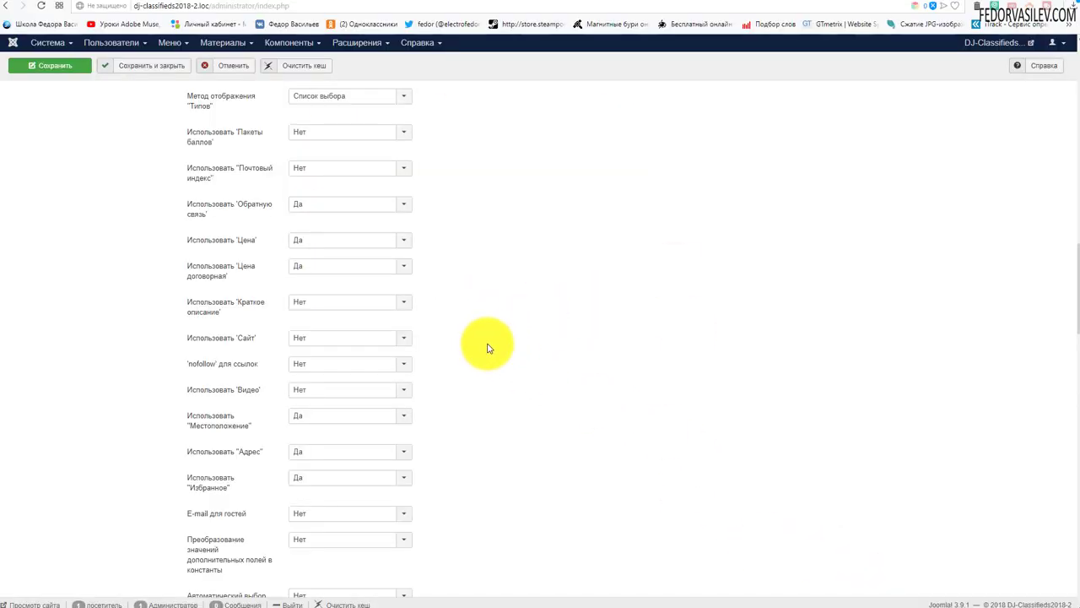
mouse_move(251, 341)
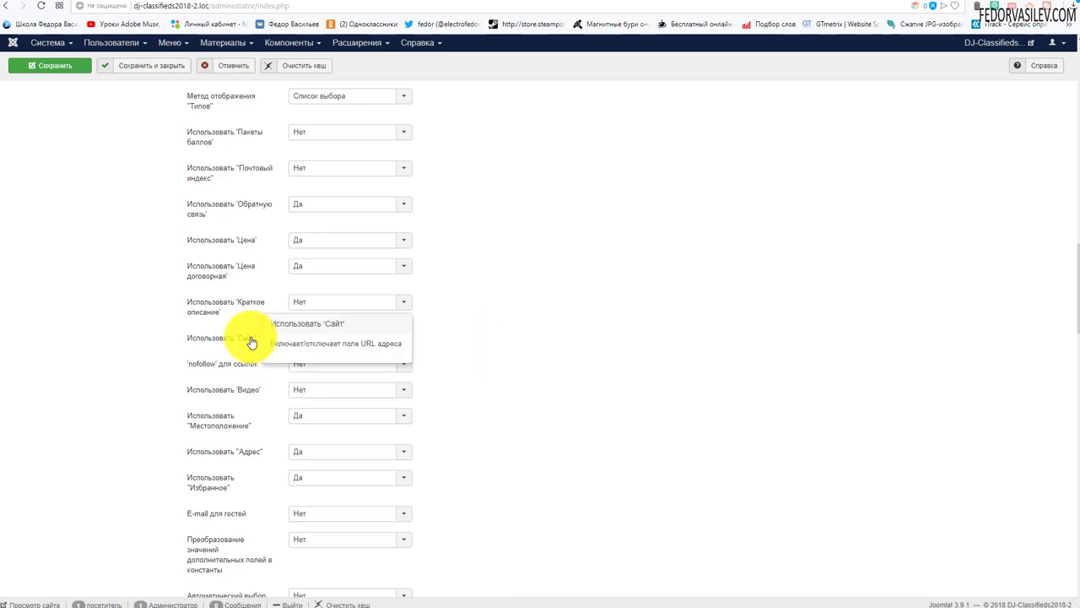
click(314, 344)
click(325, 355)
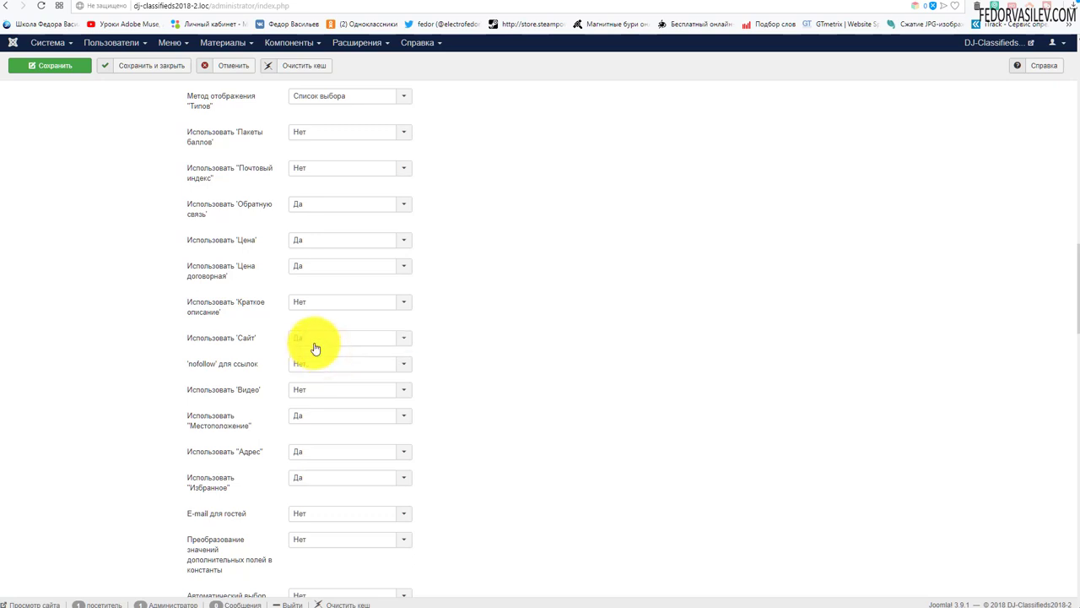
- Set 'nofollow' для ссылок to Да and read the descriptions of the website link options
mouse_move(200, 371)
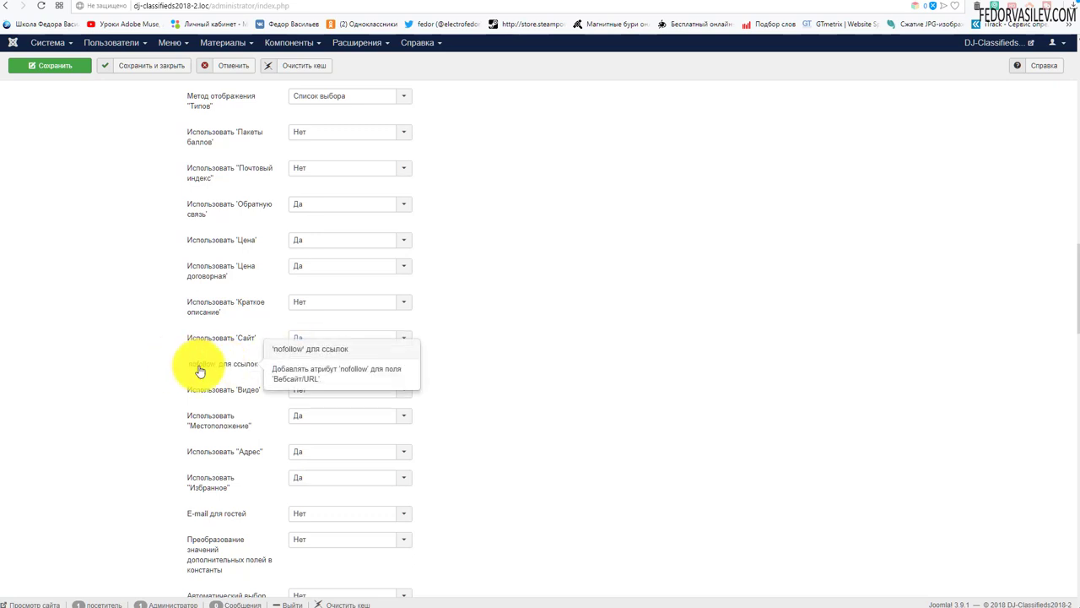
click(325, 365)
click(323, 391)
mouse_move(243, 369)
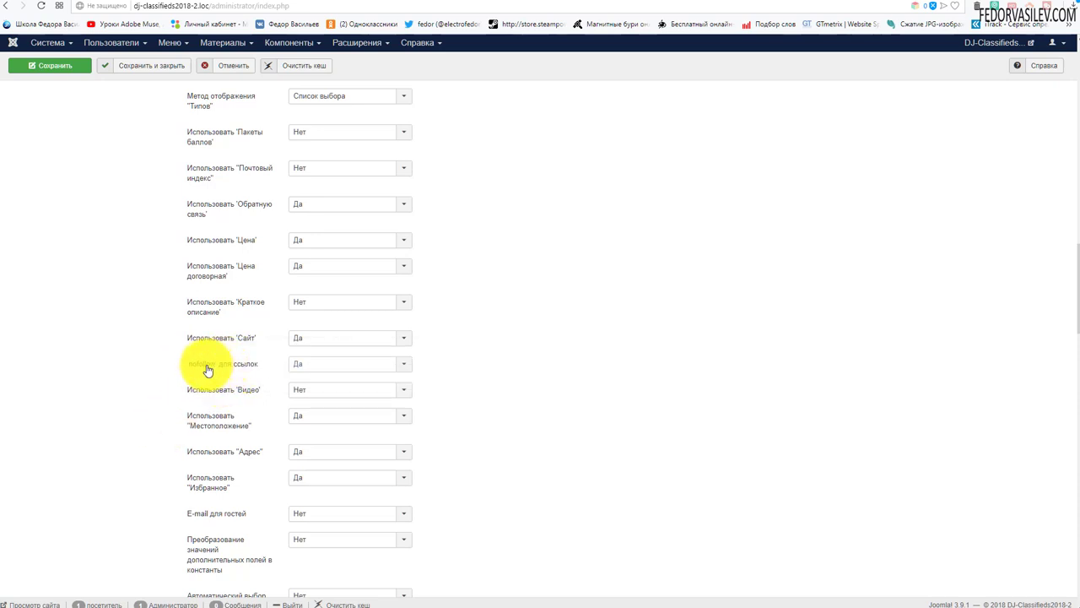
mouse_move(223, 346)
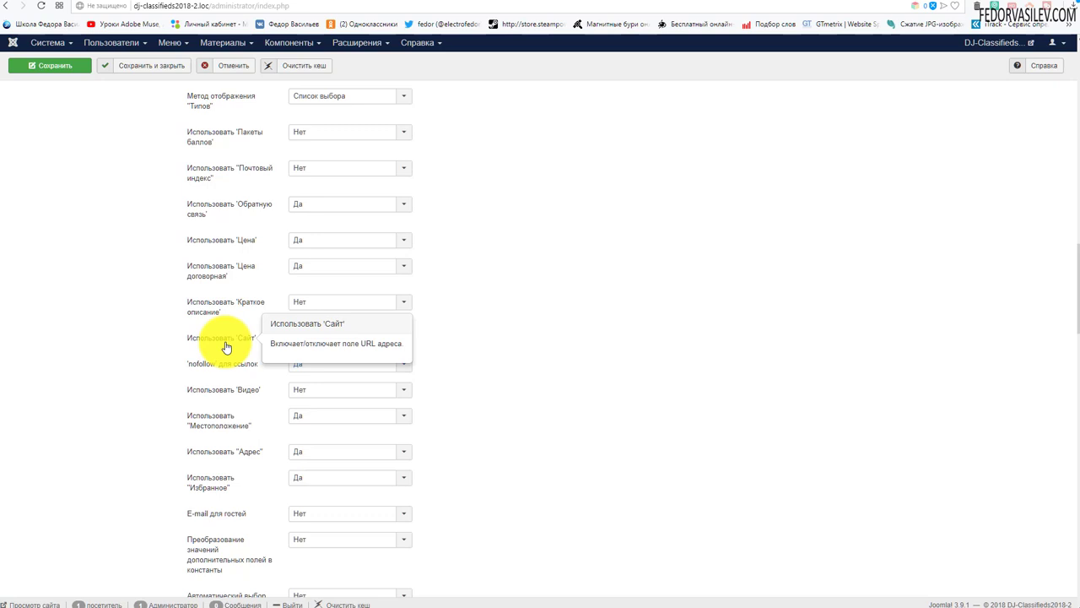
mouse_move(207, 374)
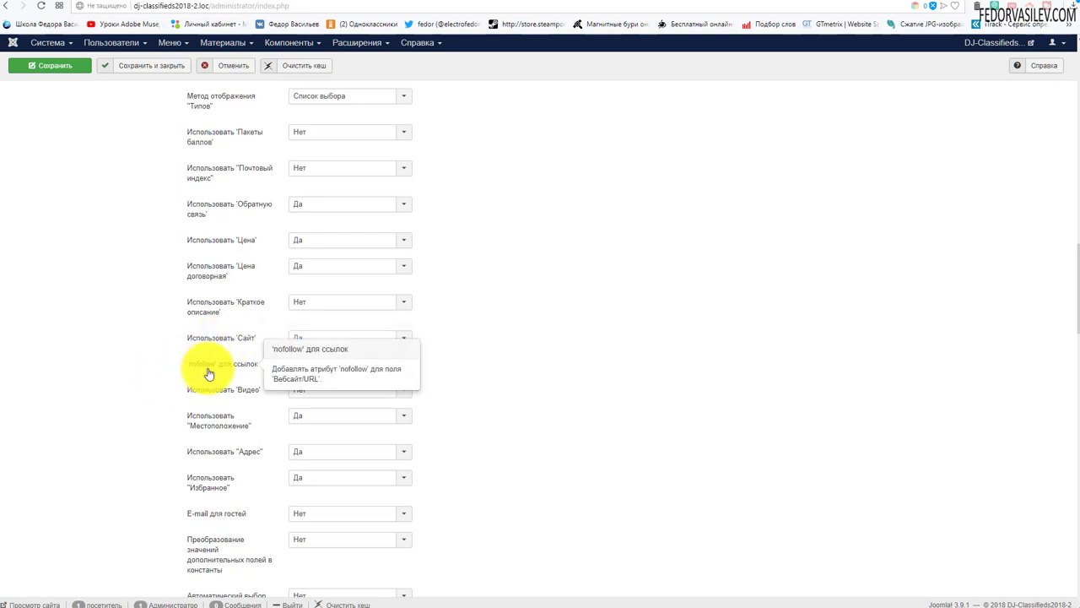